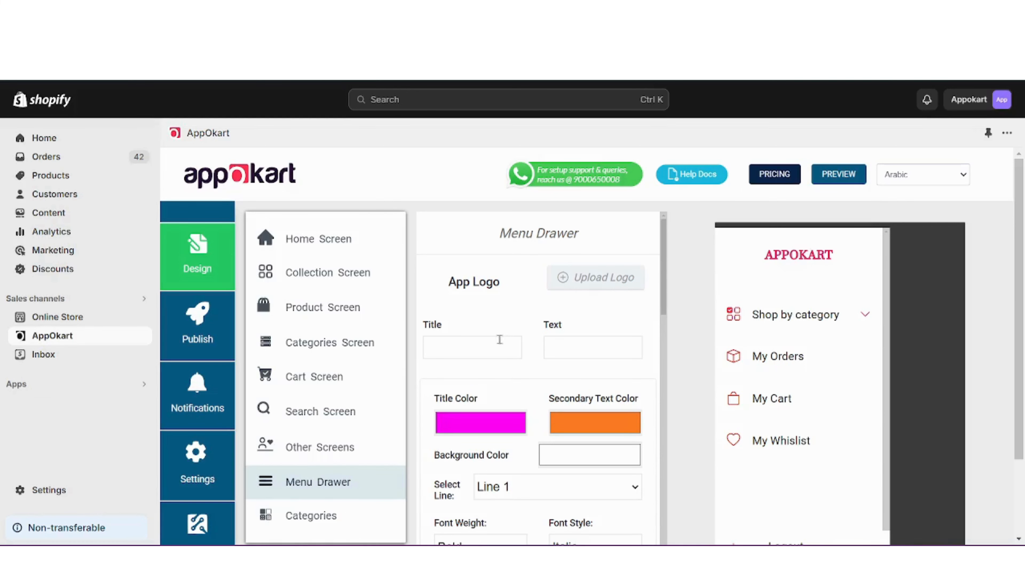
type("T")
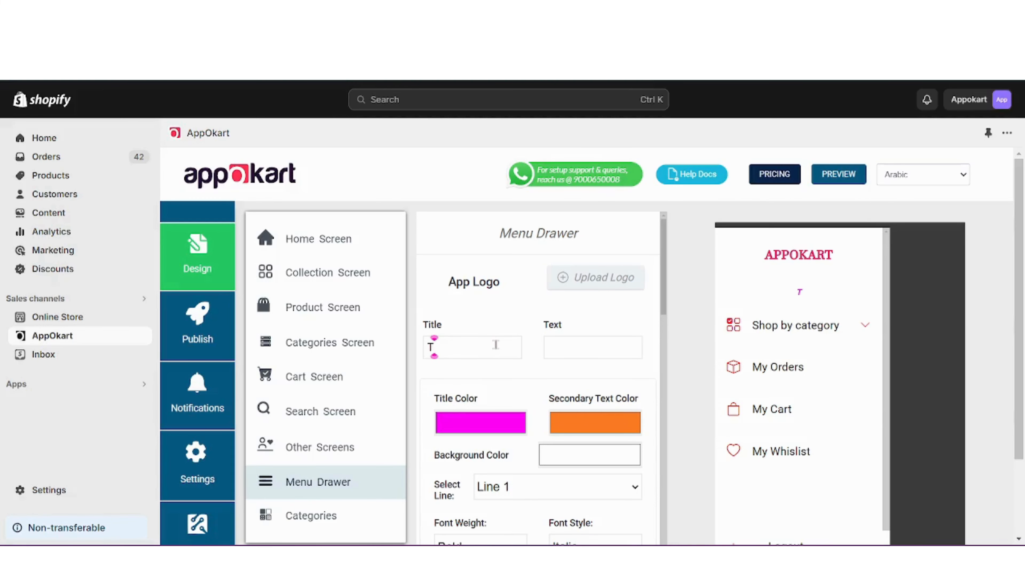
type("ITLE")
key("ctrl+a")
key("BackSpace")
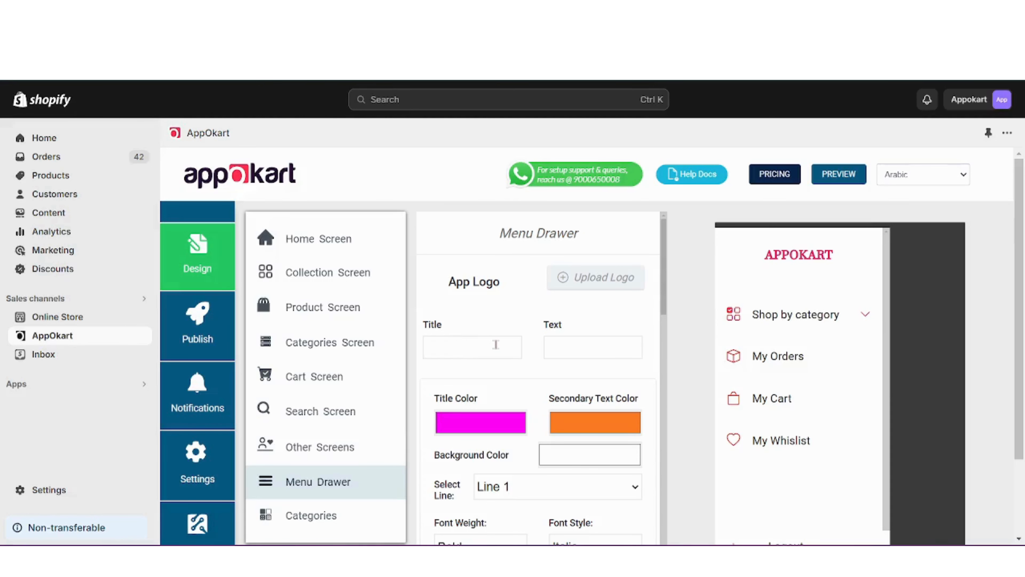
- Enter "Sample Title" as the menu drawer's title and "Sample Text" as its secondary text
type("S")
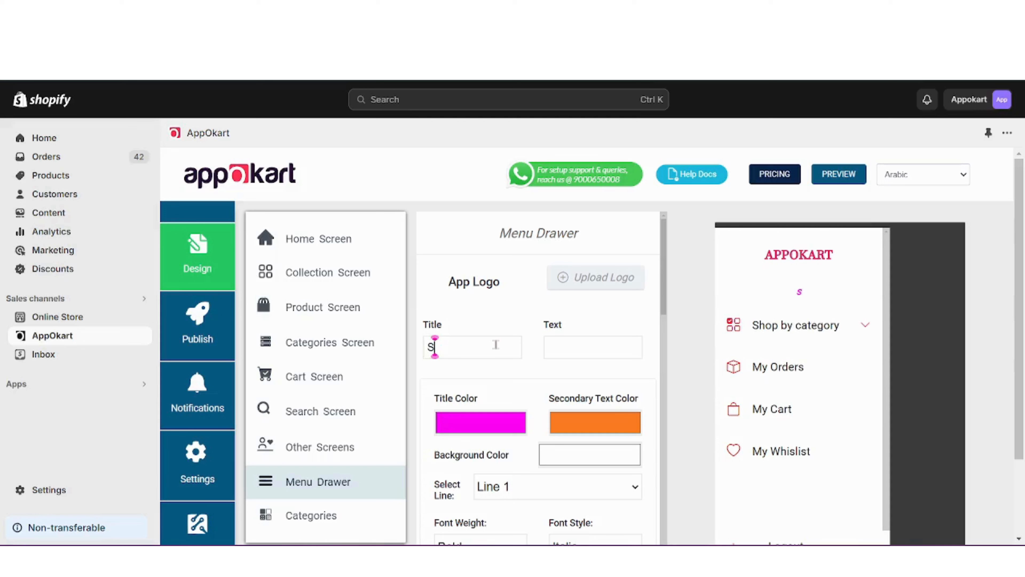
type("ample Title")
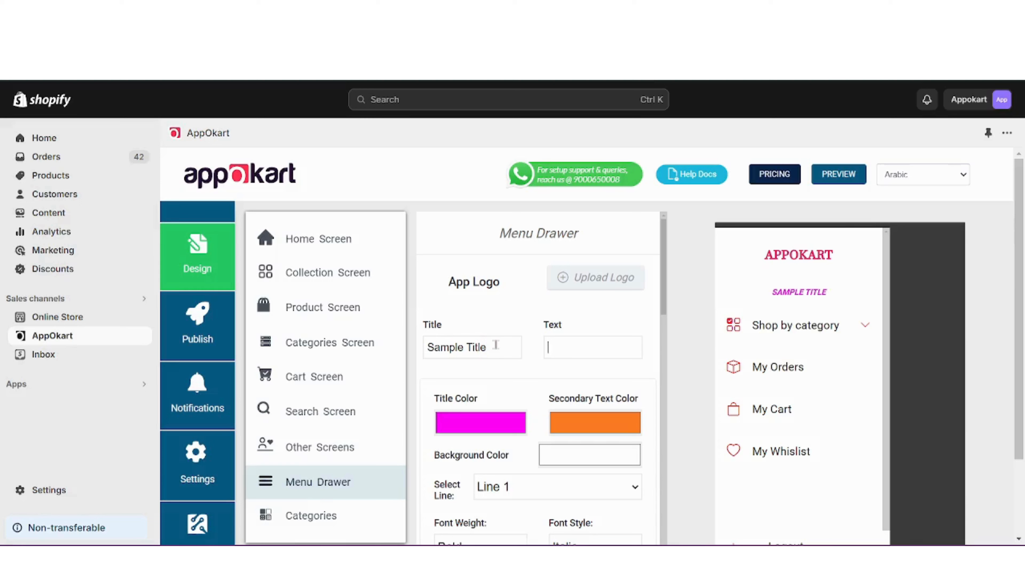
key("Tab")
type("Sample Text")
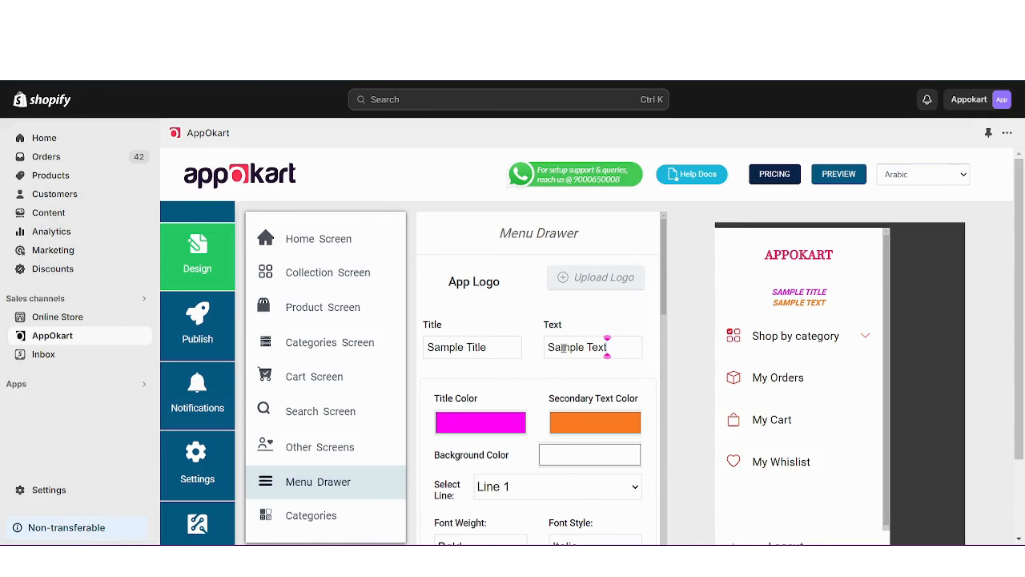
- Change the menu drawer's title color to red, #FF0000
left_click(475, 422)
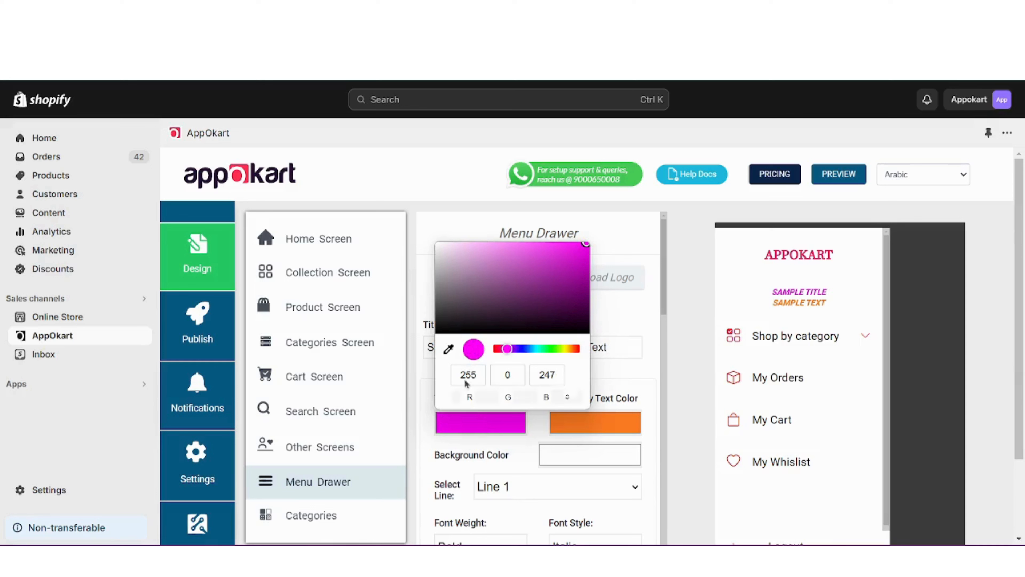
mouse_move(584, 247)
left_mouse_down()
mouse_move(554, 286)
mouse_move(493, 298)
mouse_move(517, 259)
mouse_move(558, 248)
mouse_move(581, 329)
left_mouse_up()
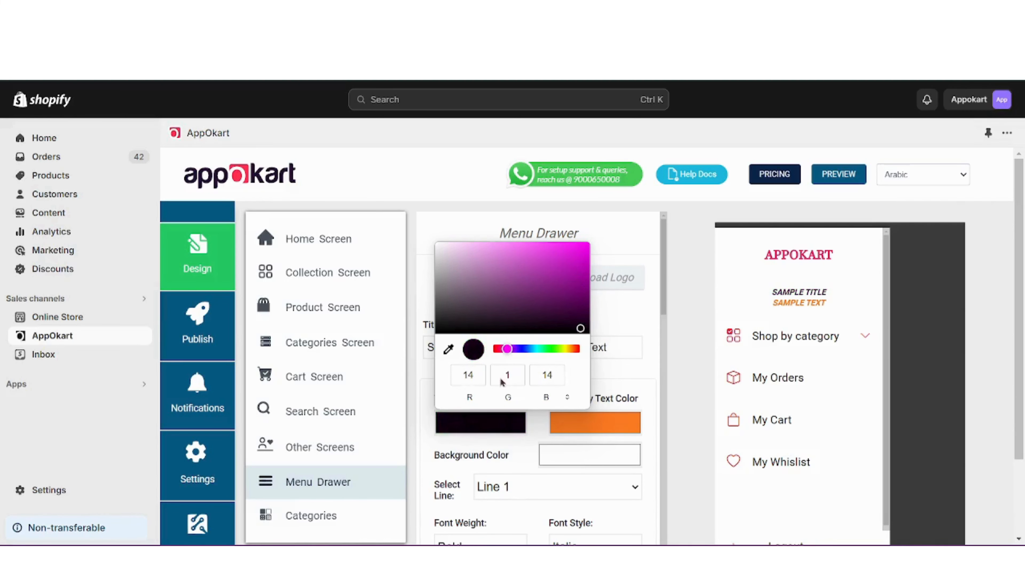
left_click(521, 401)
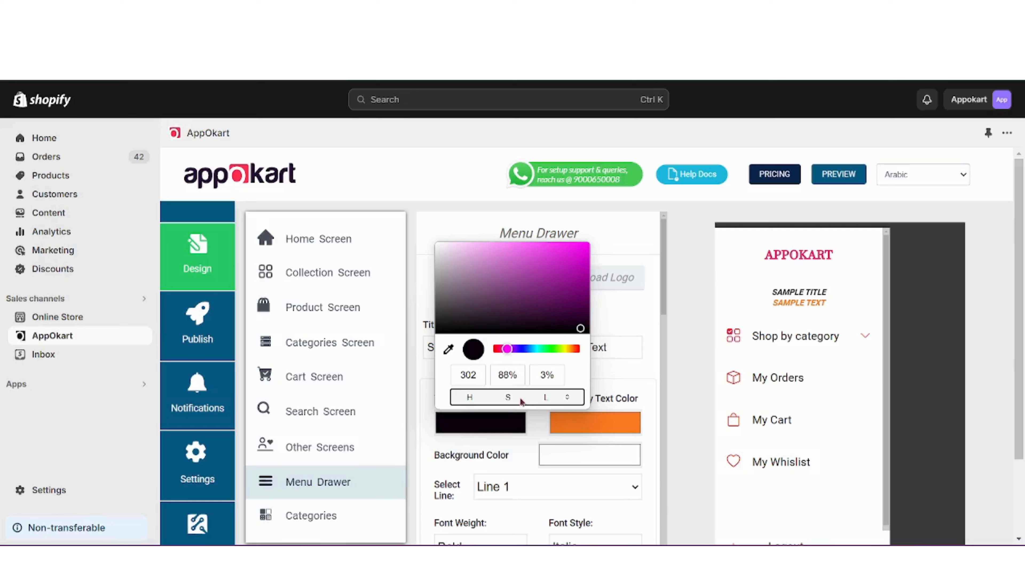
left_click(521, 401)
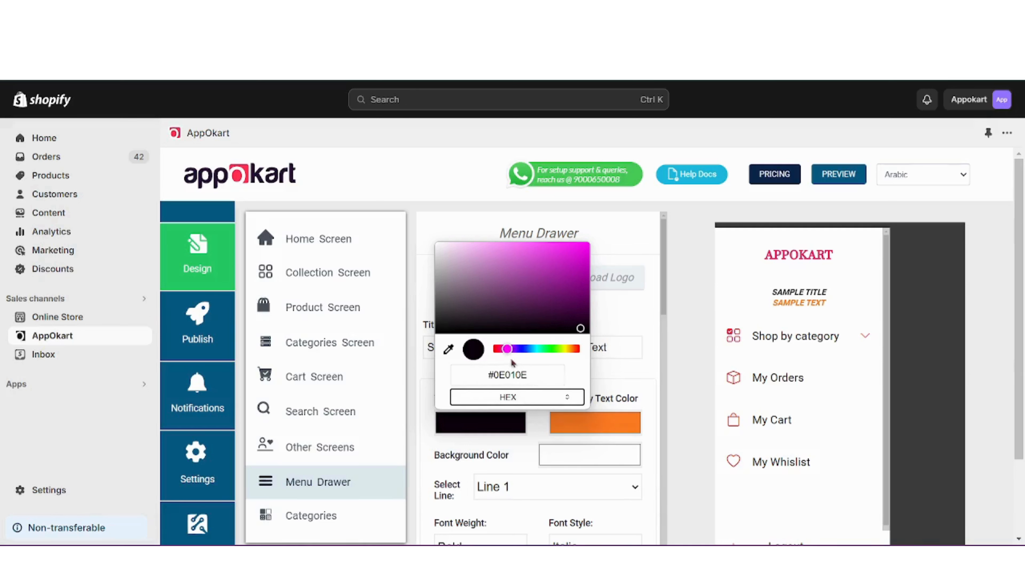
left_click_drag(509, 352, 607, 232)
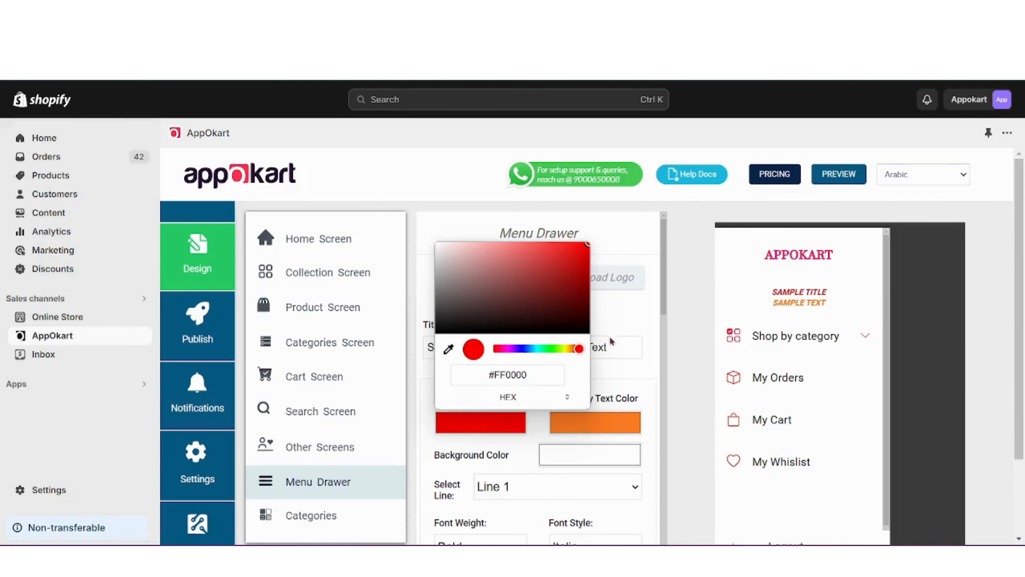
left_click(614, 320)
- Review the secondary text color in the color picker's different value formats and leave the picker
left_click(579, 422)
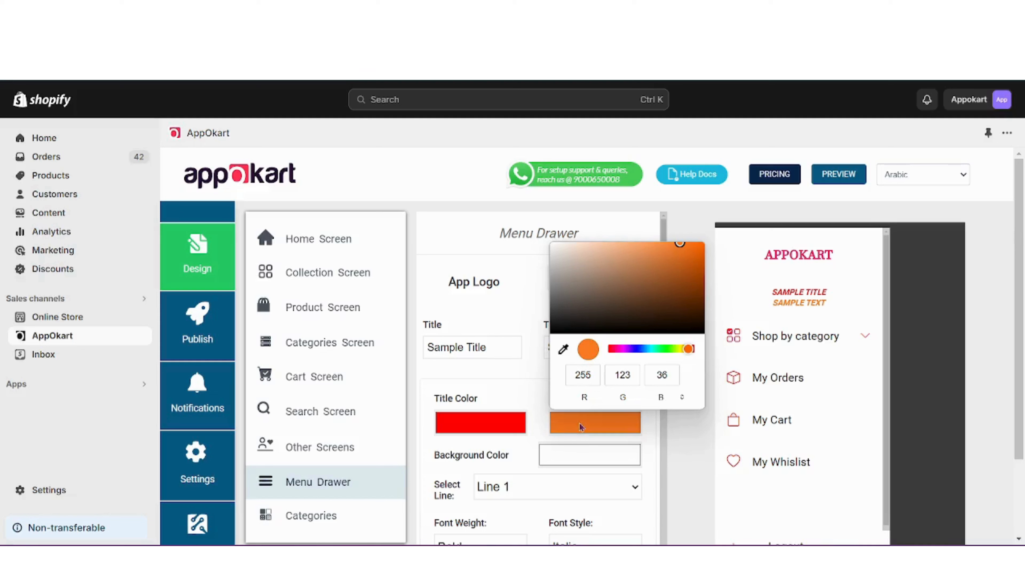
left_click(635, 401)
left_click(635, 402)
left_click(635, 402)
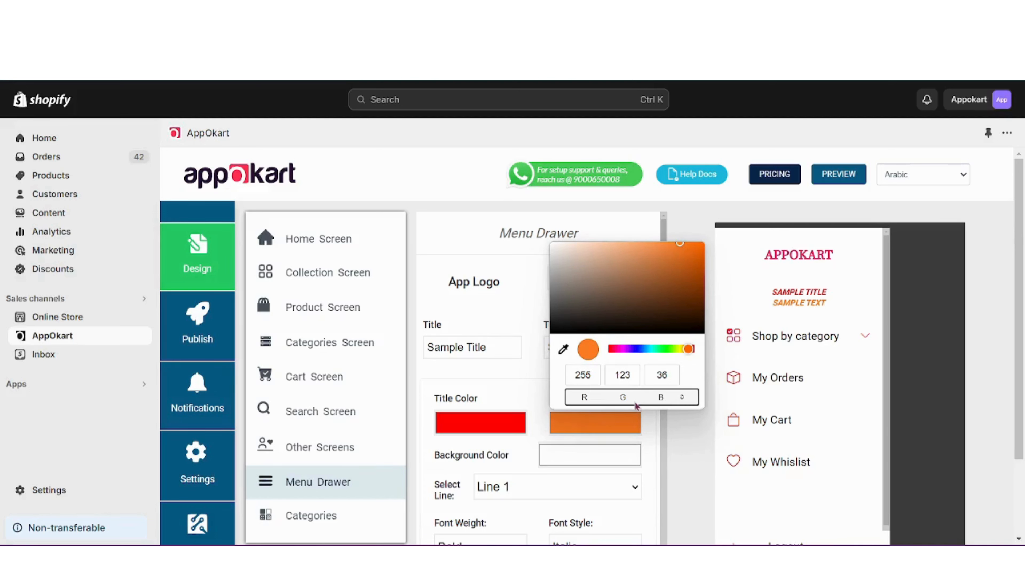
left_click(681, 241)
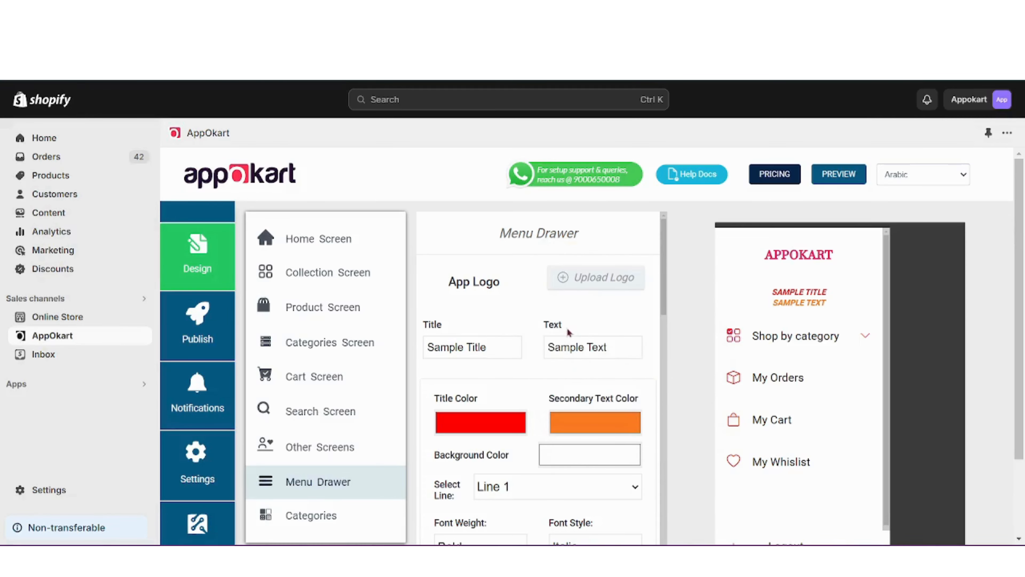
- Upload Appokart_Logo.png as the menu drawer's app logo
scroll(567, 329, "down", 3)
scroll(567, 328, "up", 3)
left_click(578, 276)
double_click(378, 152)
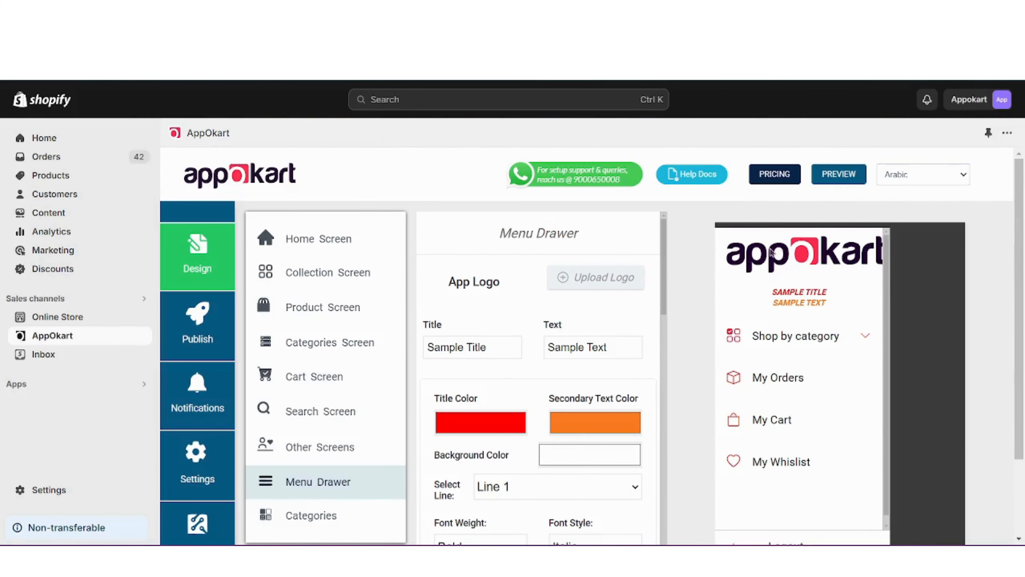
left_click(607, 276)
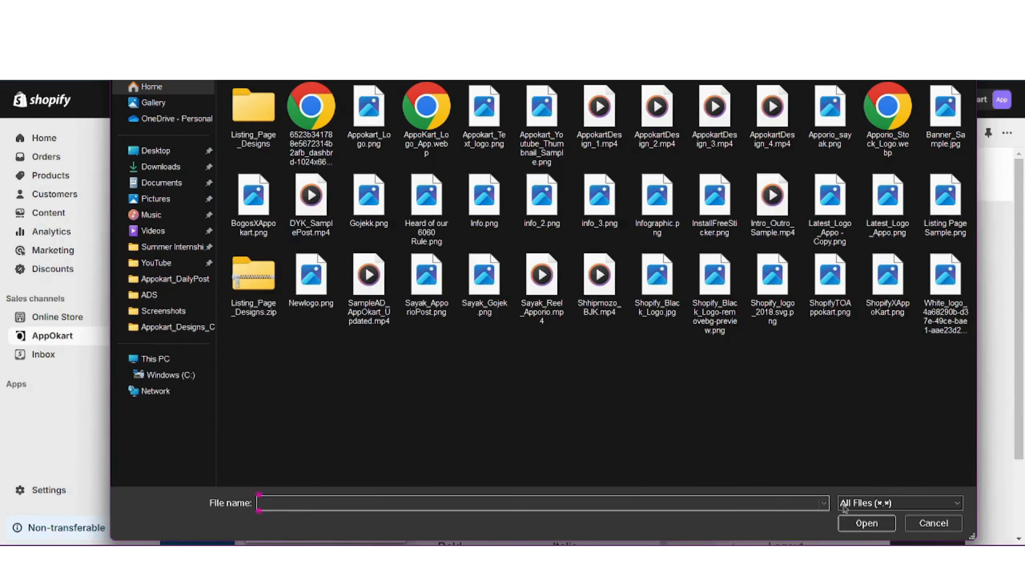
left_click(847, 523)
- Set the menu drawer header's background color to a pale pink, RGB 230, 214, 214
scroll(534, 314, "down", 2)
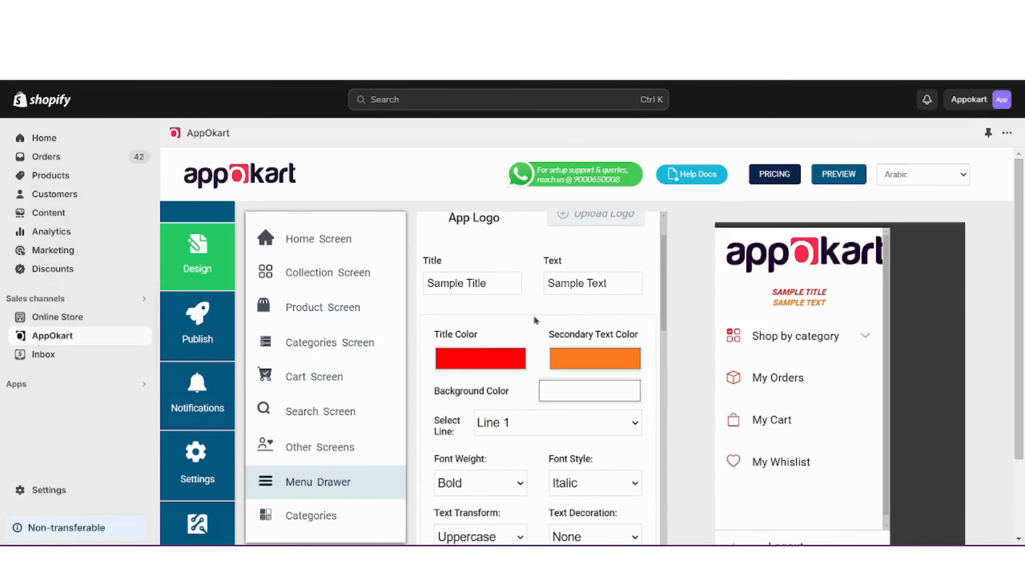
scroll(533, 319, "down", 1)
left_click(569, 336)
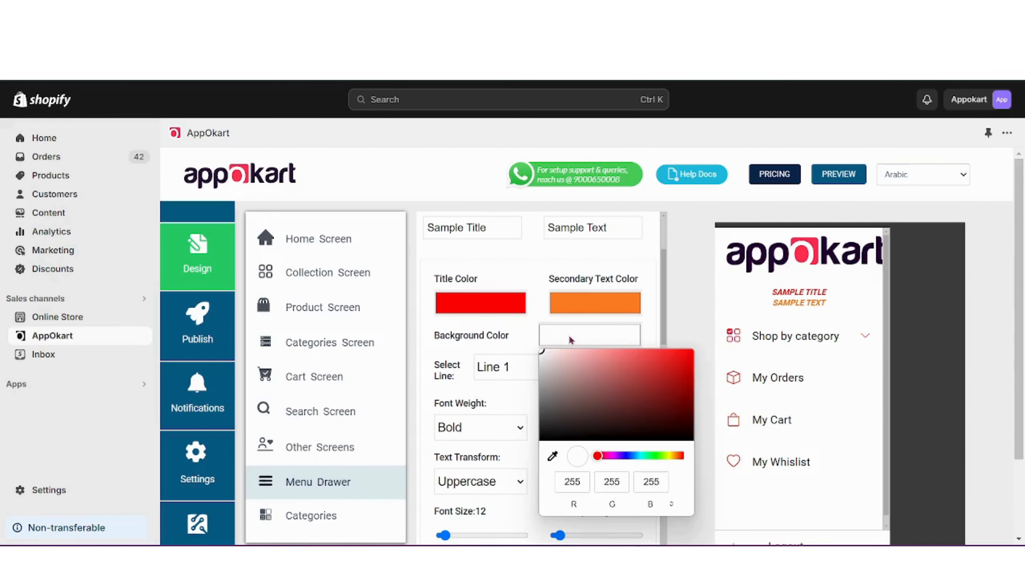
left_click(563, 353)
mouse_move(566, 355)
left_mouse_down()
mouse_move(626, 359)
mouse_move(649, 374)
mouse_move(647, 384)
mouse_move(668, 359)
mouse_move(636, 380)
mouse_move(552, 358)
left_mouse_up()
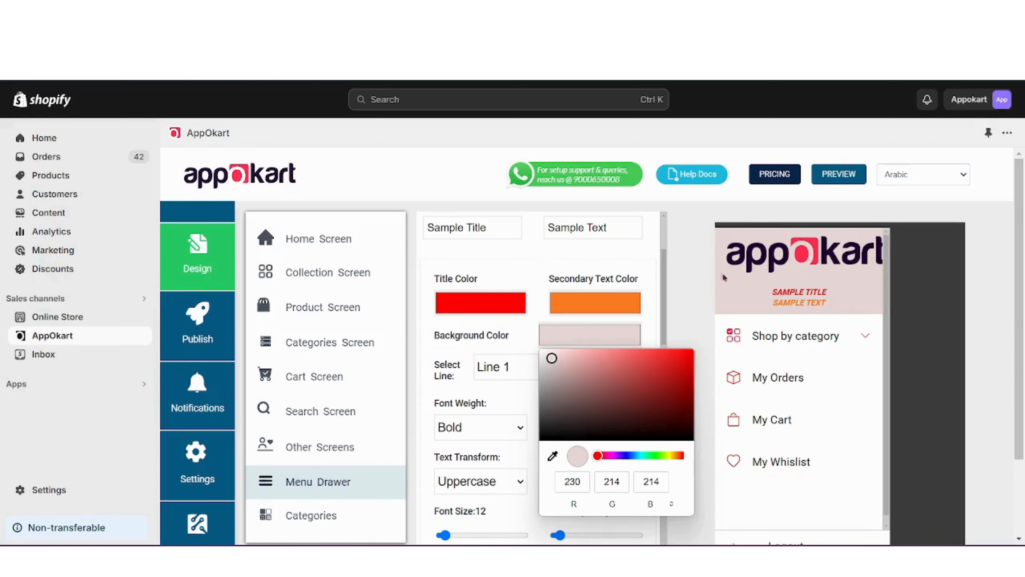
left_click(624, 324)
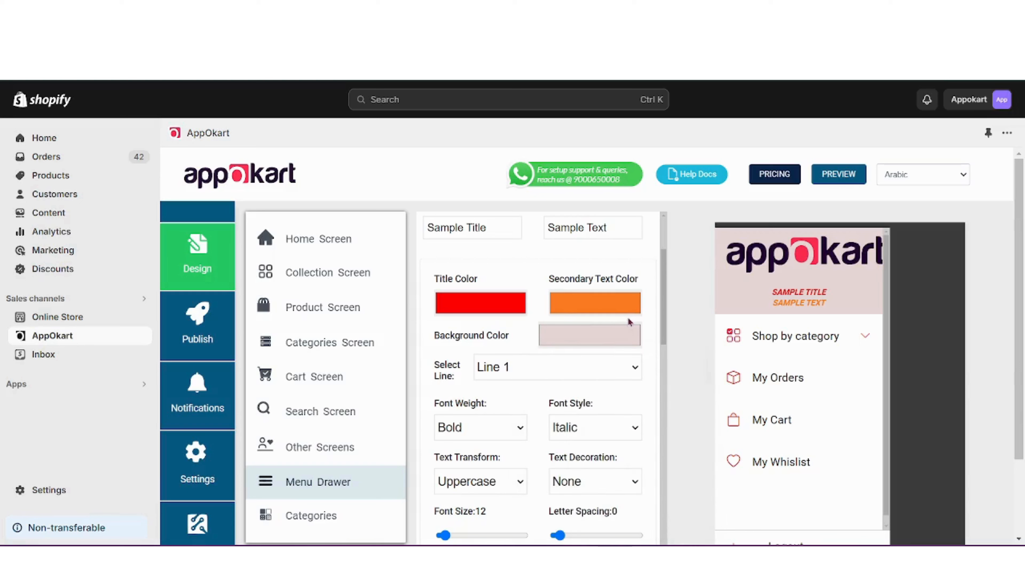
- Set Line 1's font weight to Bolder and its font style to Normal
scroll(511, 397, "down", 1)
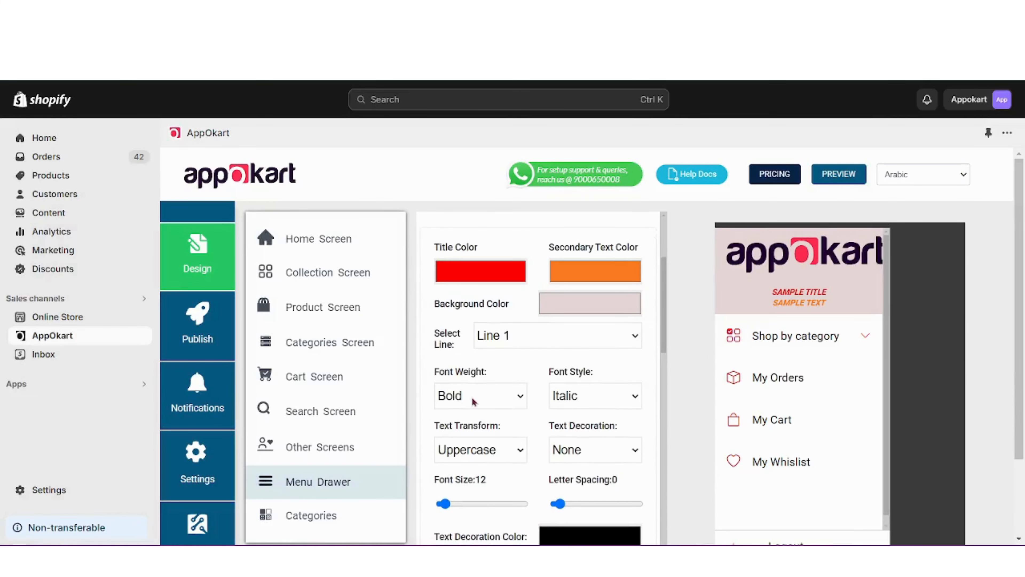
left_click(471, 397)
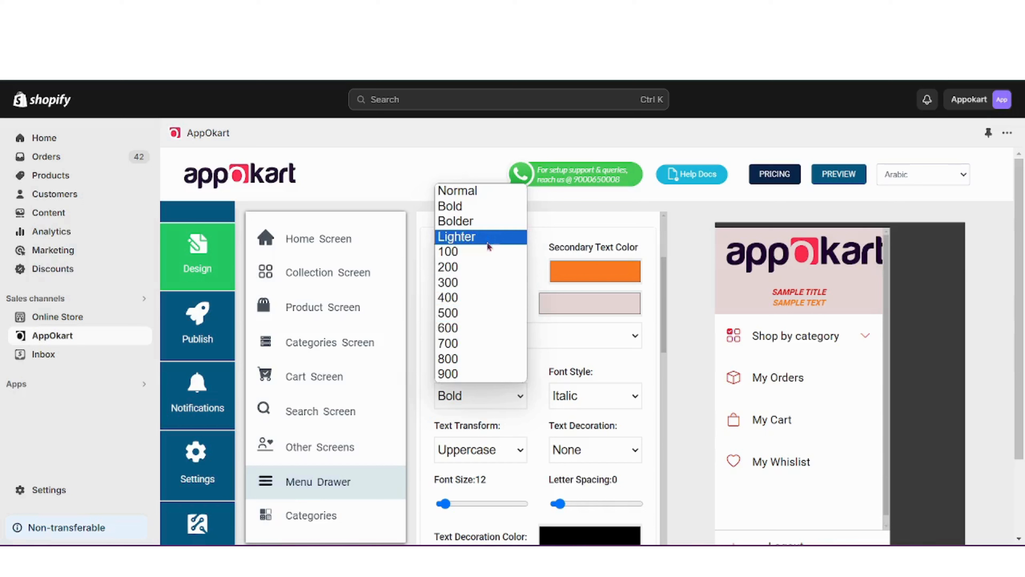
left_click(490, 228)
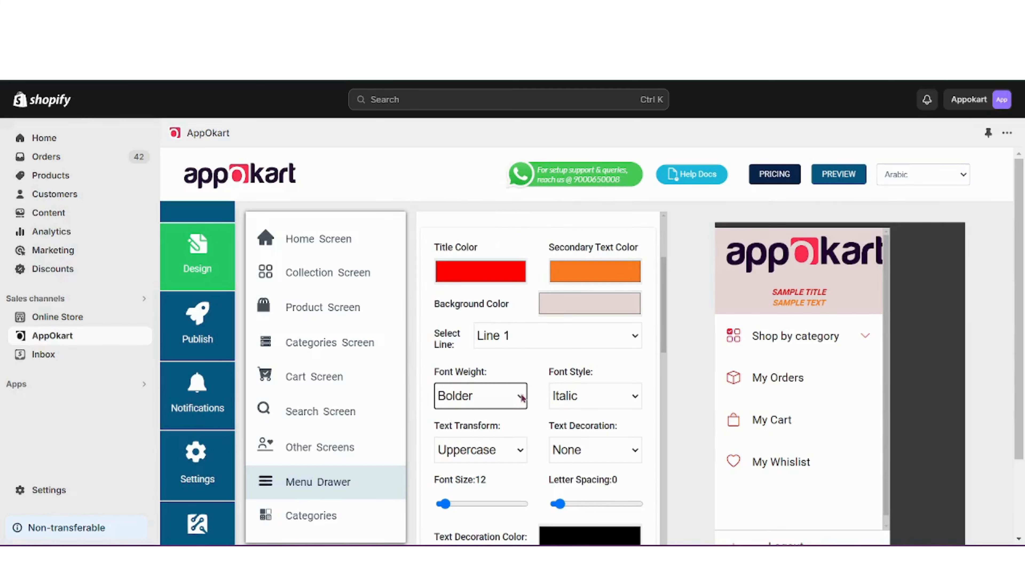
left_click(585, 398)
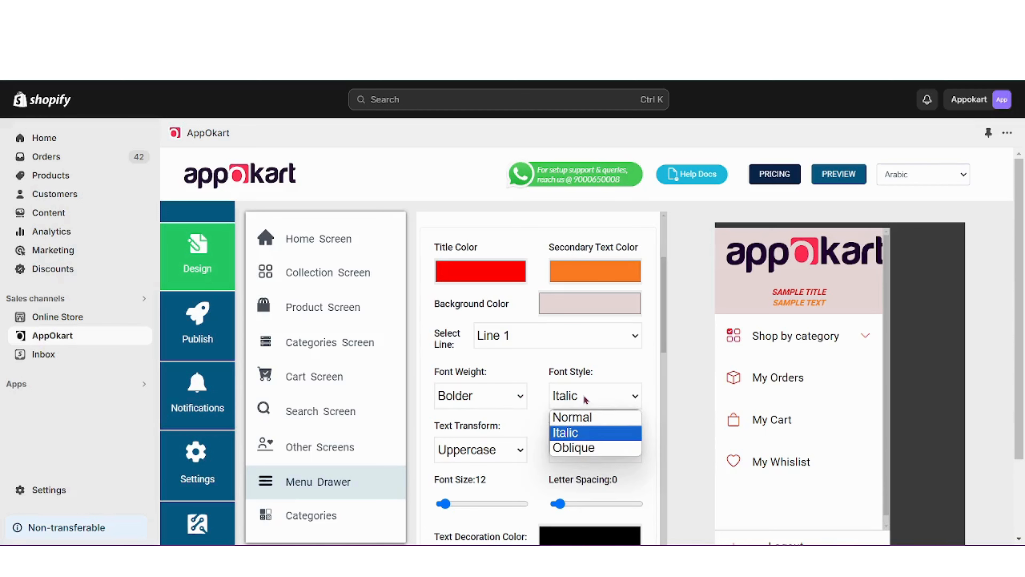
left_click(584, 420)
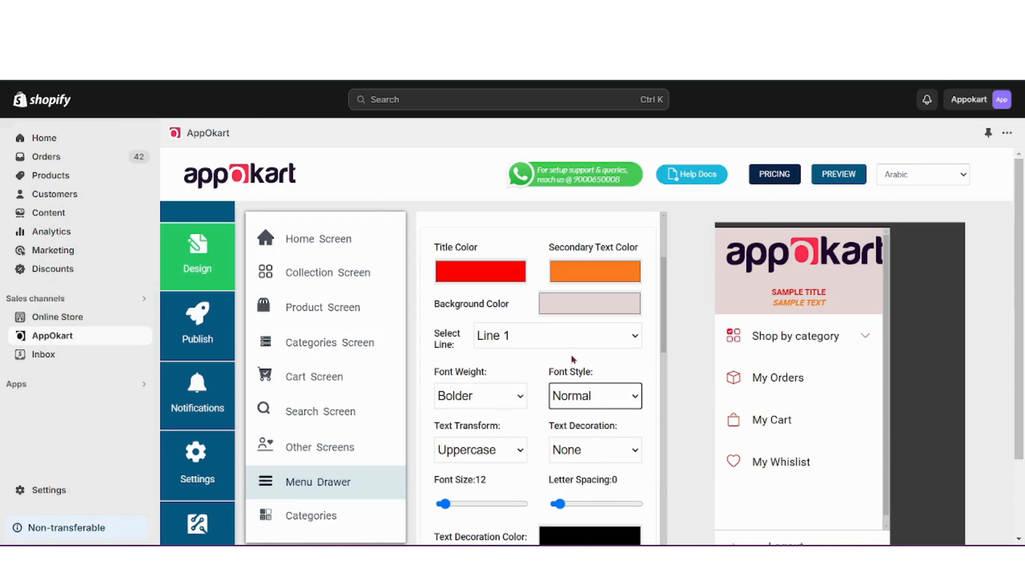
- Switch the text formatting to Line 2 and set its font style to Normal
left_click(570, 339)
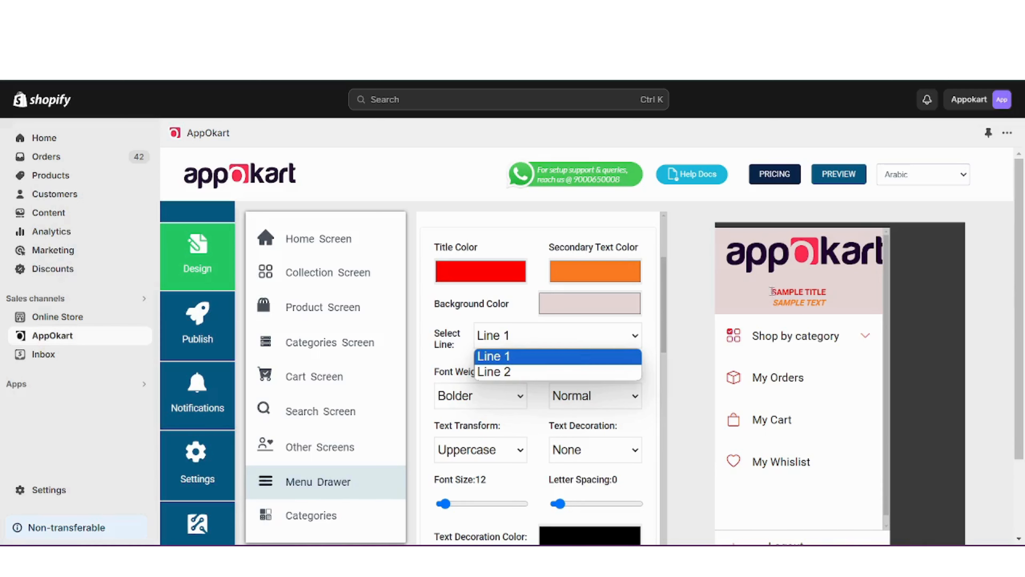
left_click_drag(771, 291, 823, 292)
left_click(599, 335)
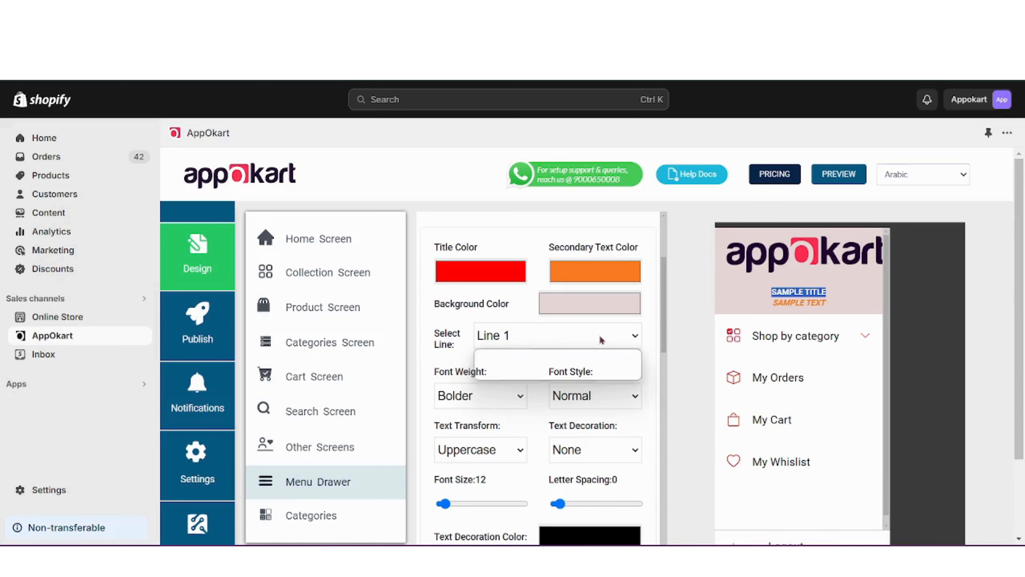
left_click(559, 372)
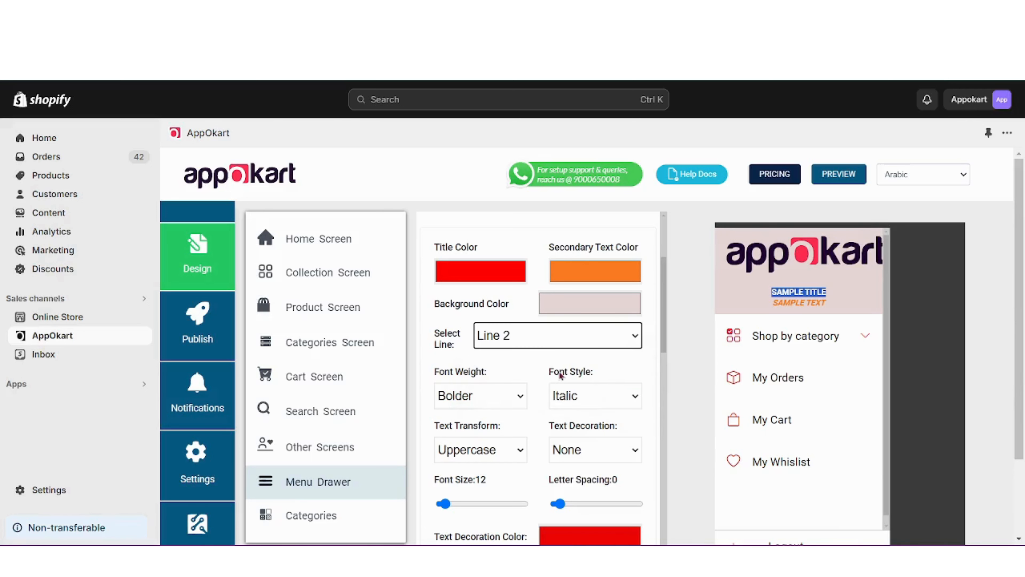
left_click(595, 398)
left_click(590, 419)
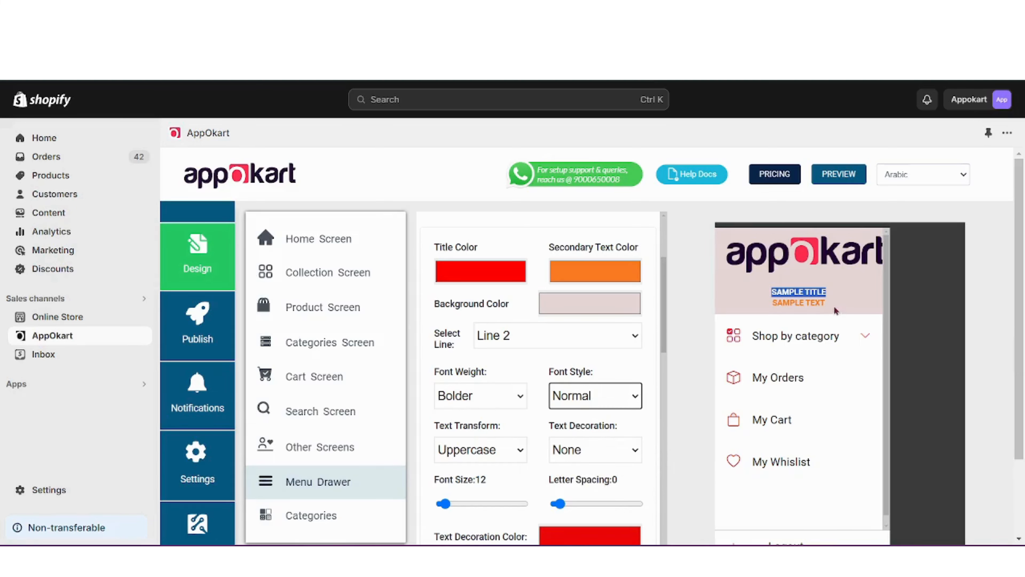
left_click_drag(831, 305, 770, 307)
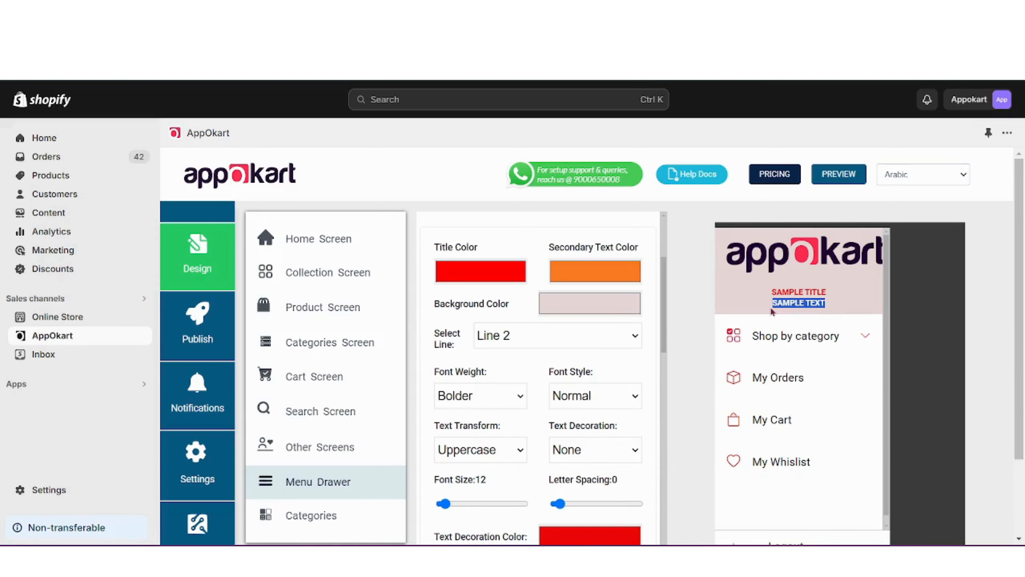
left_click(594, 369)
- Try the Lowercase text transform on Line 2, and set it back to Uppercase
scroll(486, 338, "down", 2)
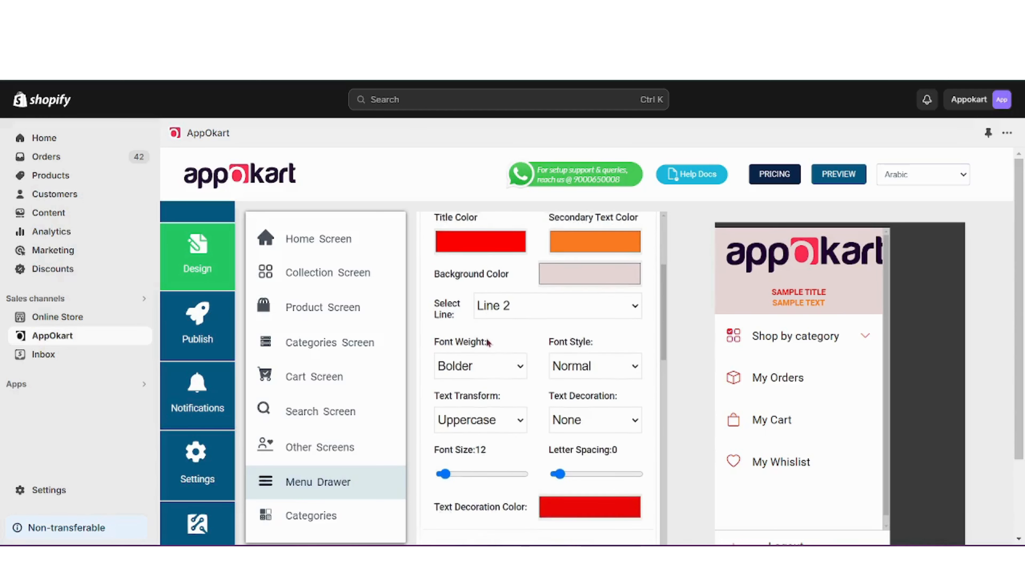
left_click(499, 398)
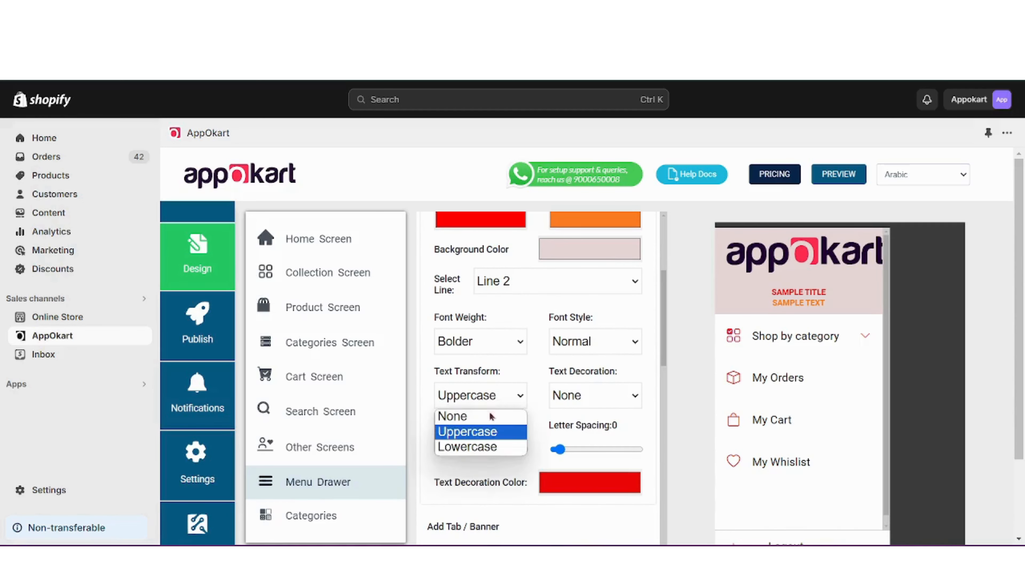
left_click(478, 449)
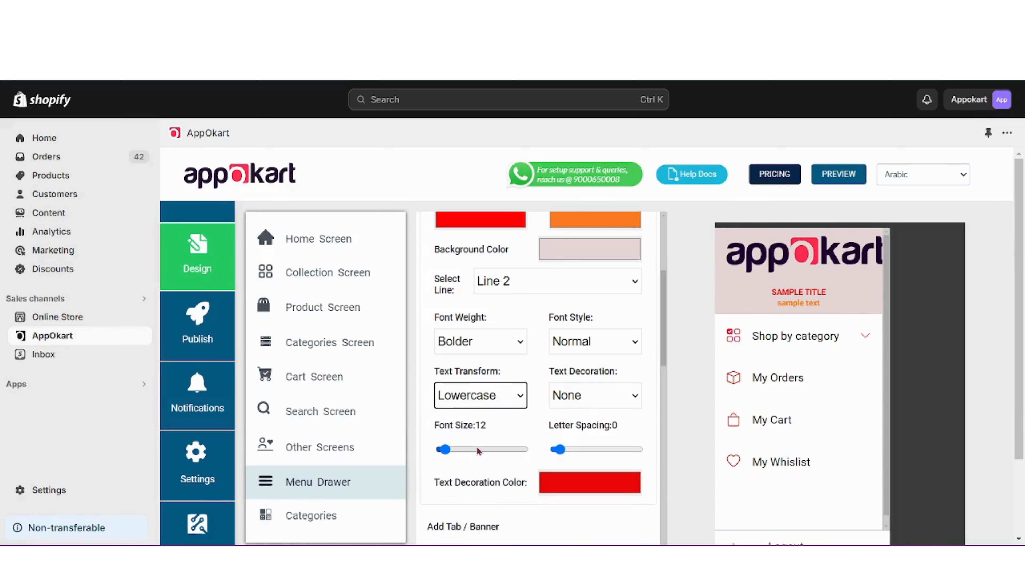
left_click(508, 396)
left_click(490, 431)
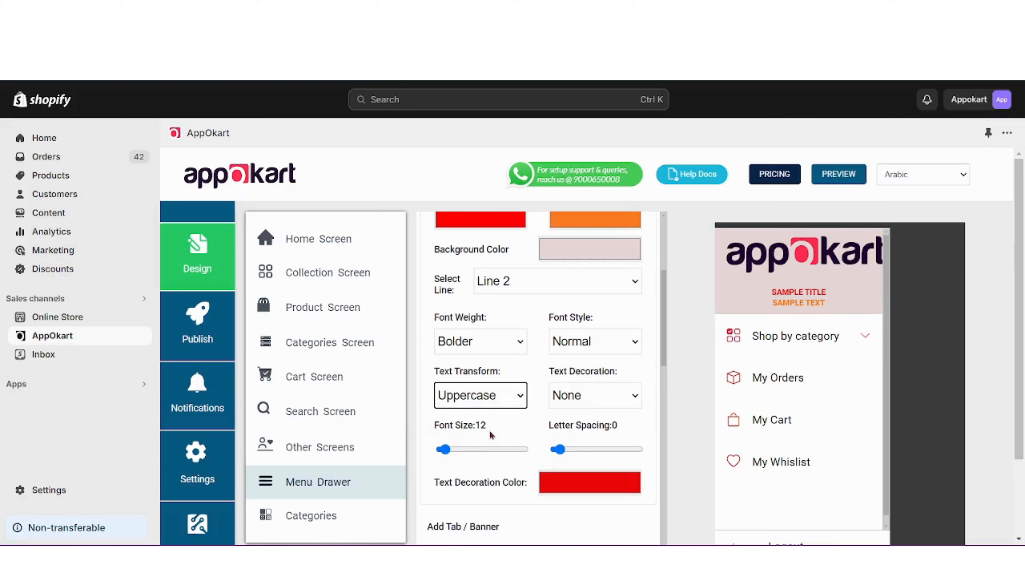
- Try the Underline, Overline and Line Through text decorations on Line 2, and set the decoration back to None
left_click(596, 404)
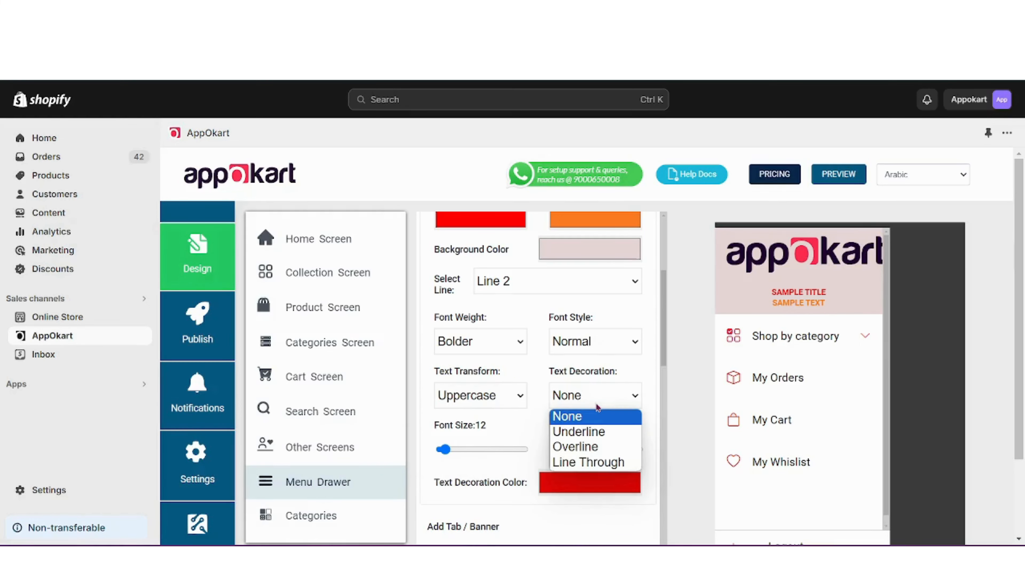
left_click(596, 435)
left_click(615, 399)
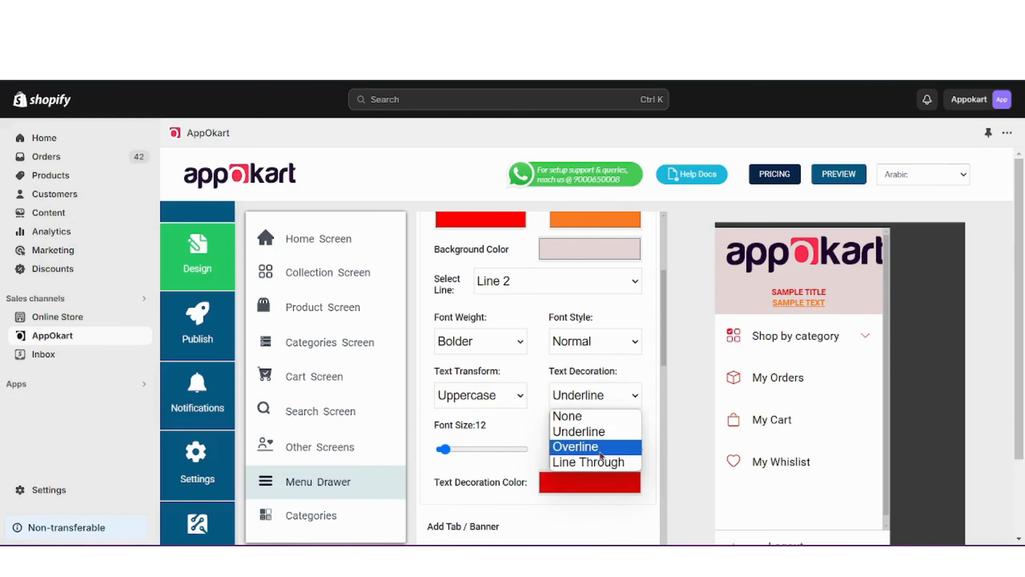
left_click(601, 455)
left_click(620, 399)
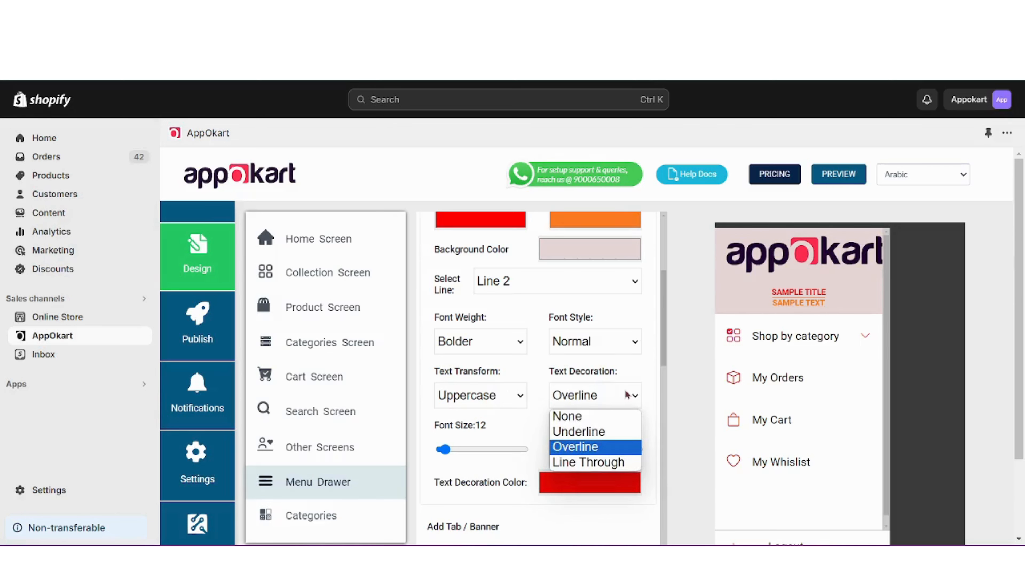
left_click(602, 464)
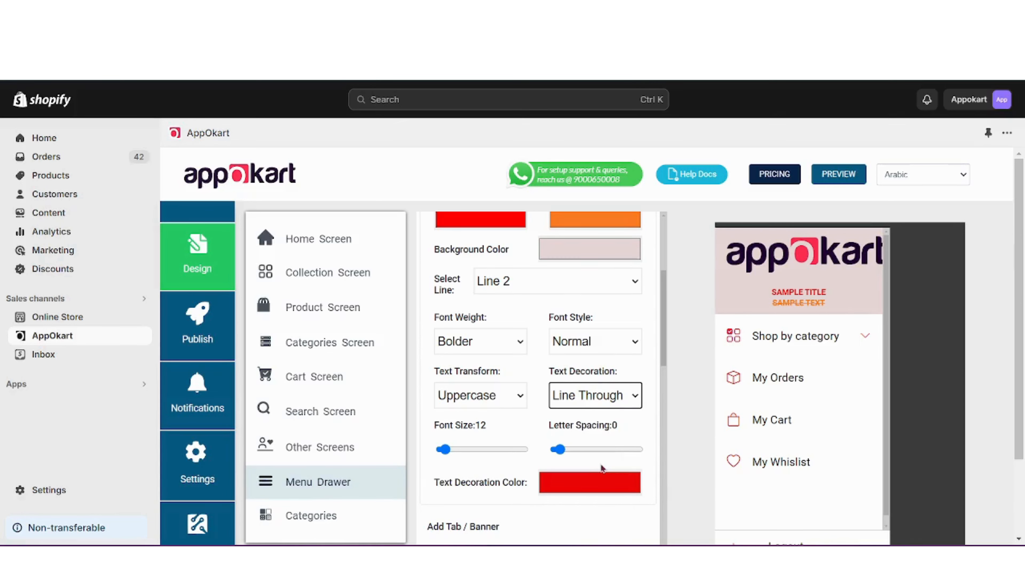
left_click(637, 391)
left_click(612, 415)
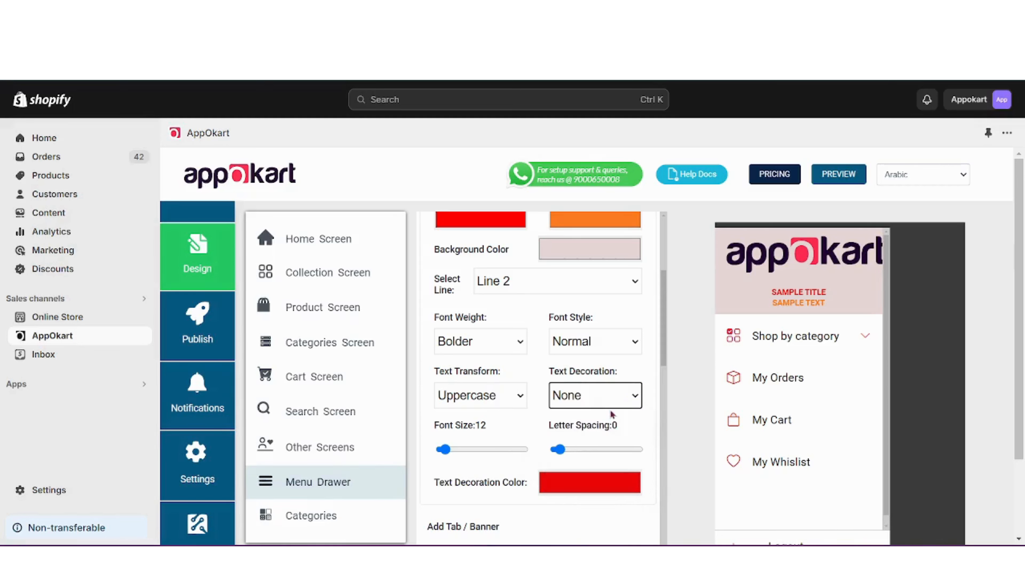
- Switch the text formatting to Line 1 and set its font weight to 800 and font style to Italic
left_click(570, 288)
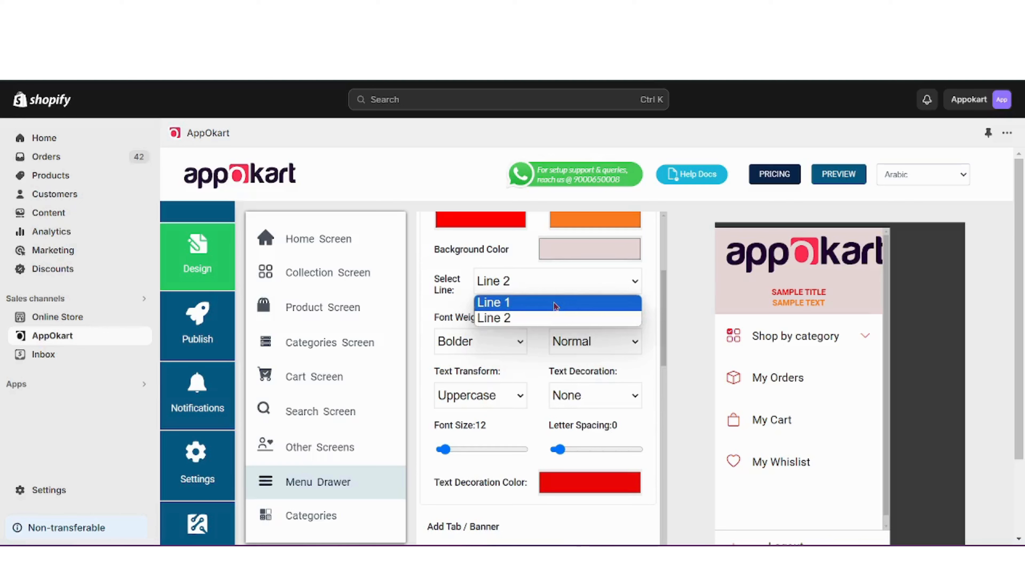
left_click(556, 301)
left_click(502, 344)
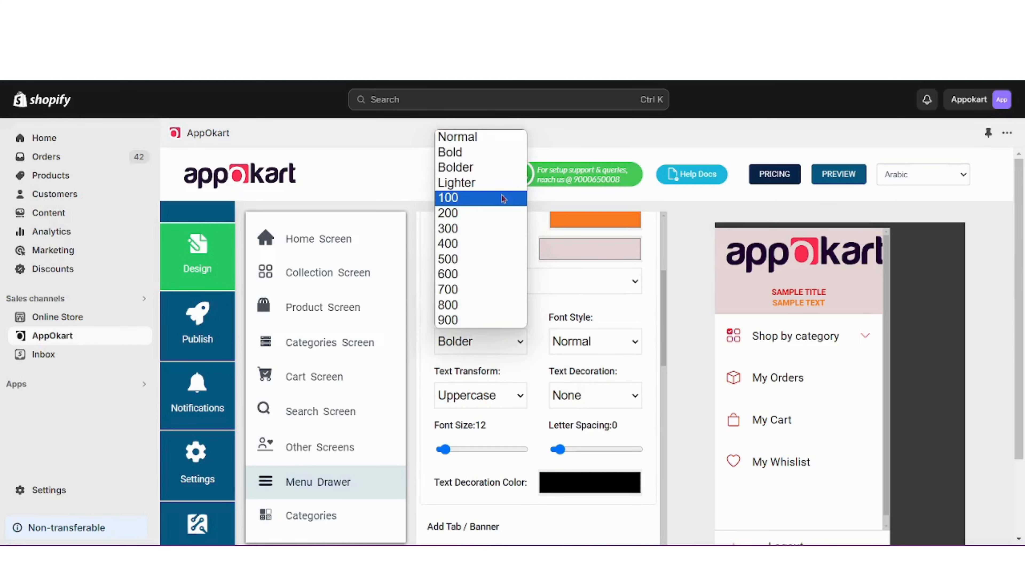
left_click(477, 309)
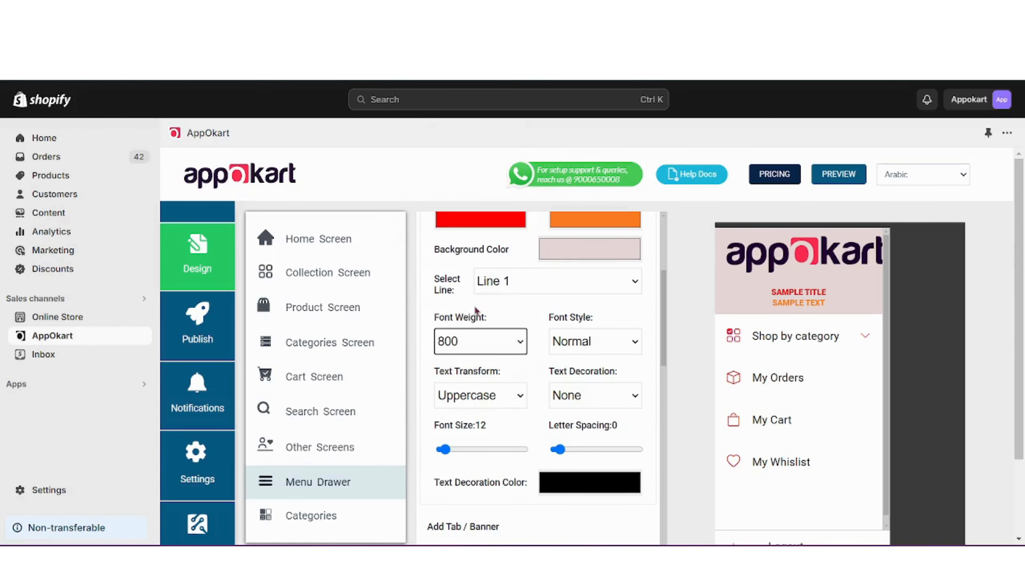
left_click(567, 340)
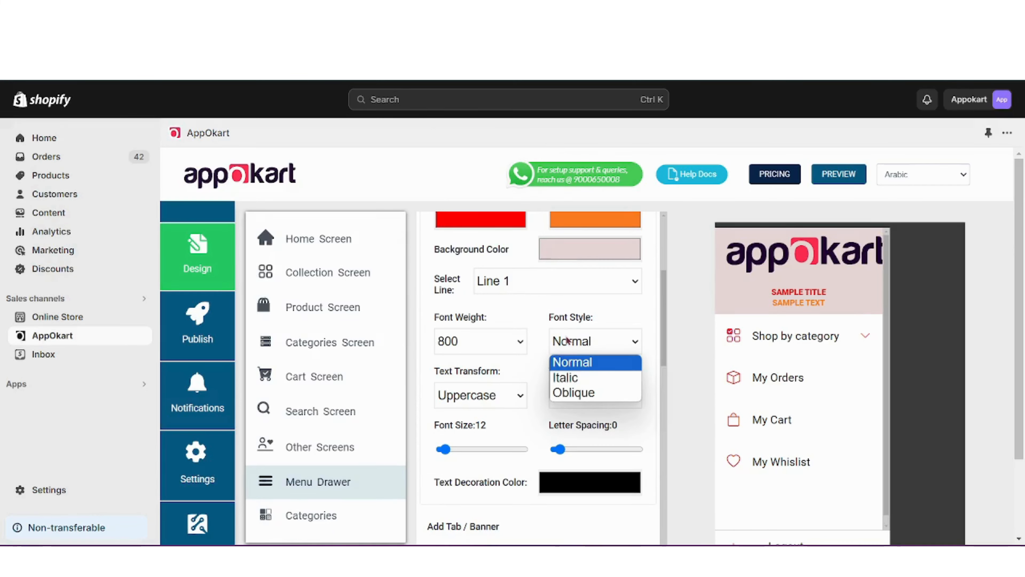
left_click(577, 375)
- Try the Lowercase transform and Underline decoration on Line 1, and set them back to Uppercase and None
left_click(502, 394)
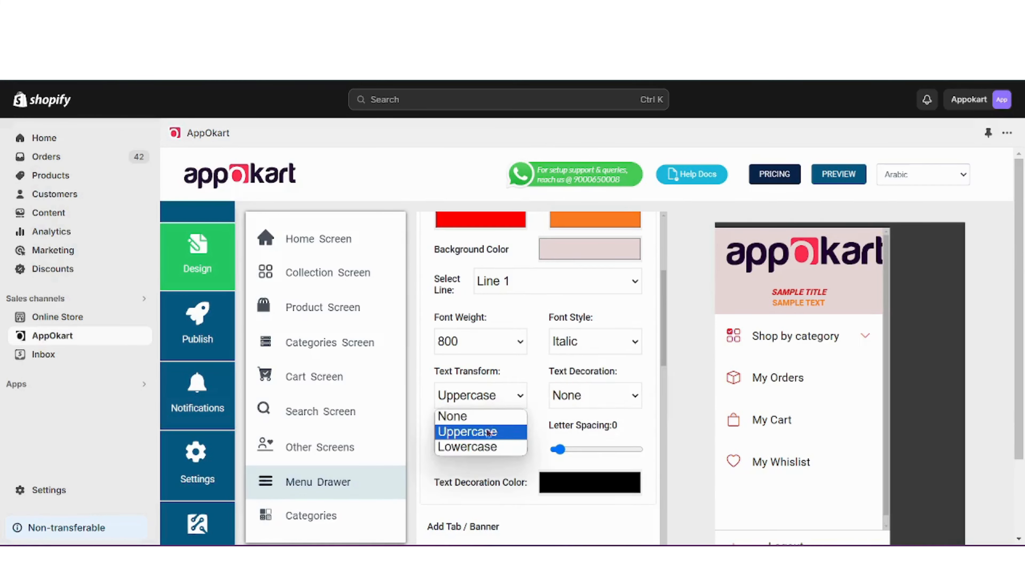
left_click(481, 445)
left_click(573, 402)
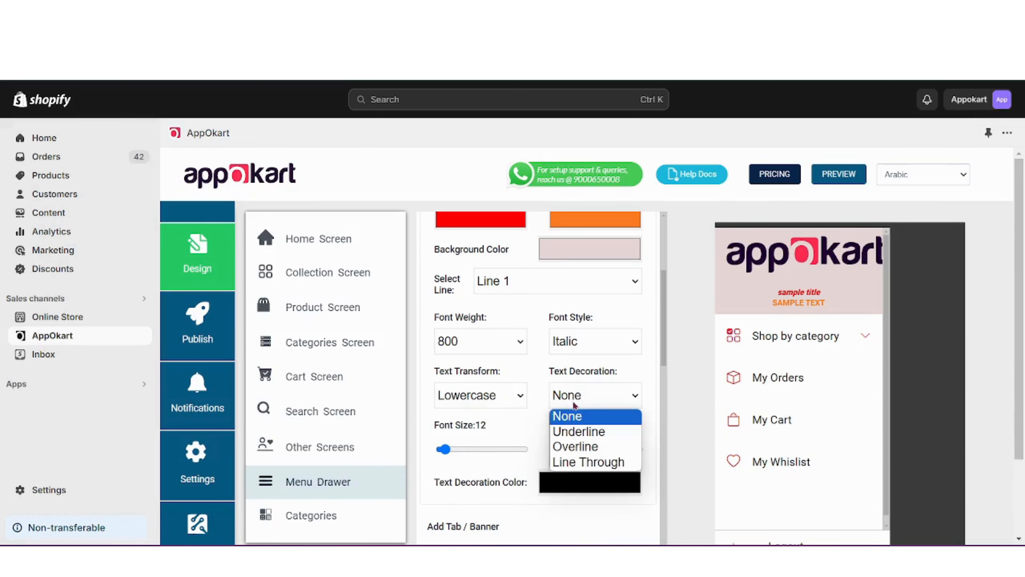
left_click(583, 432)
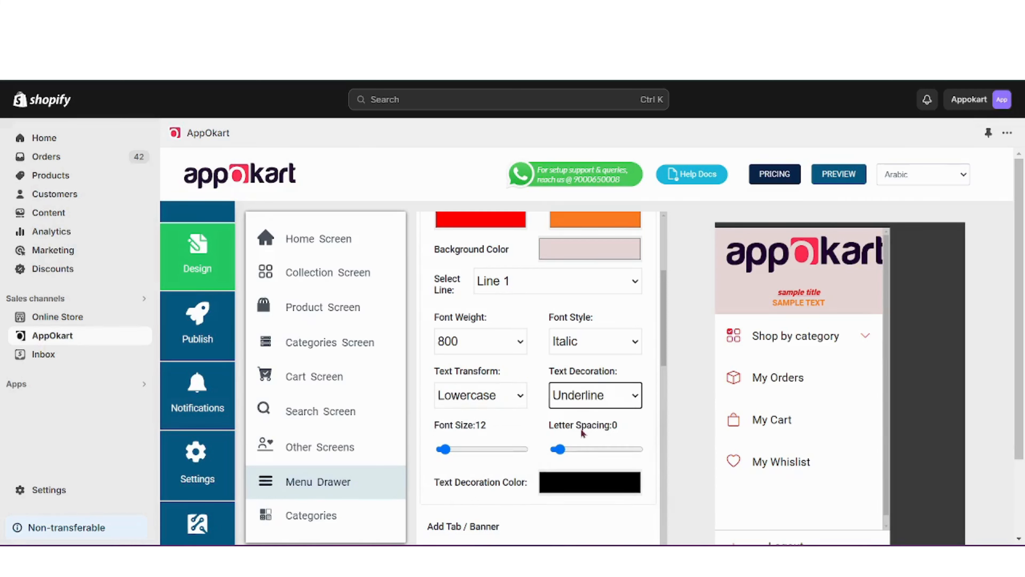
left_click(603, 404)
left_click(603, 419)
left_click(509, 398)
left_click(500, 431)
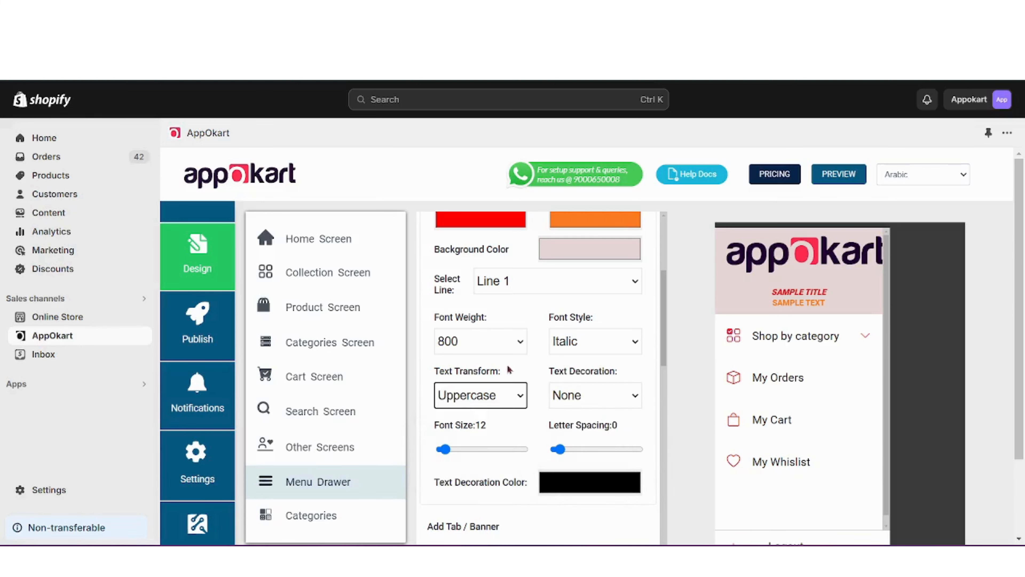
- Set both the font weight and the font style of Line 1 to Normal
left_click(519, 343)
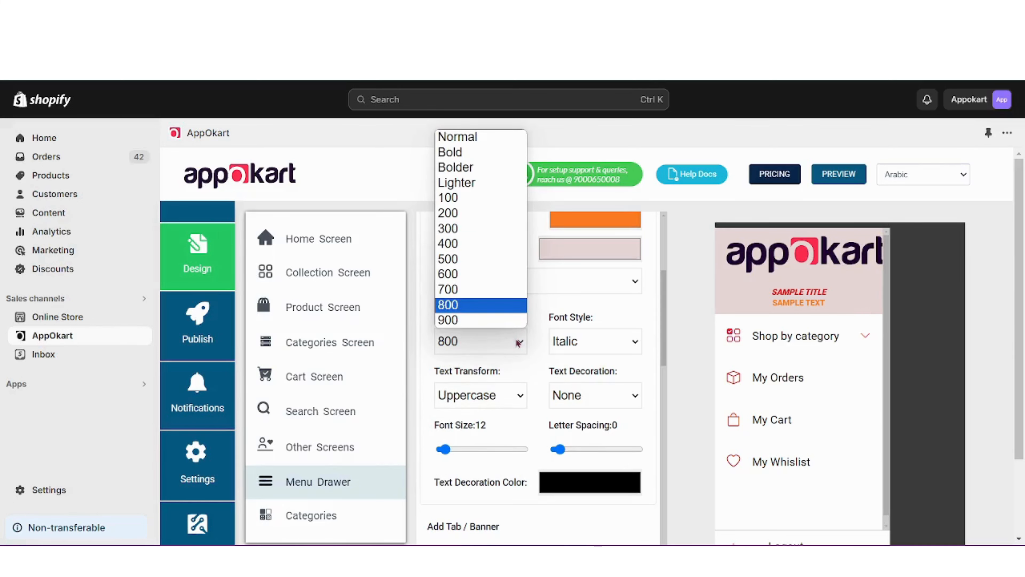
left_click(472, 136)
left_click(581, 341)
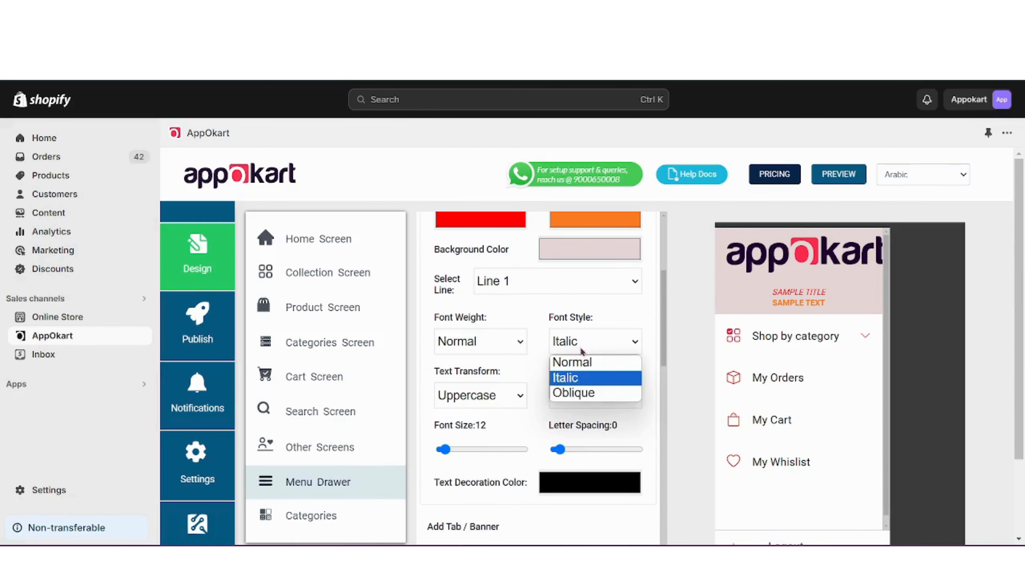
left_click(583, 362)
- Set Line 1's font size to 23 and its letter spacing to 2
scroll(538, 380, "down", 1)
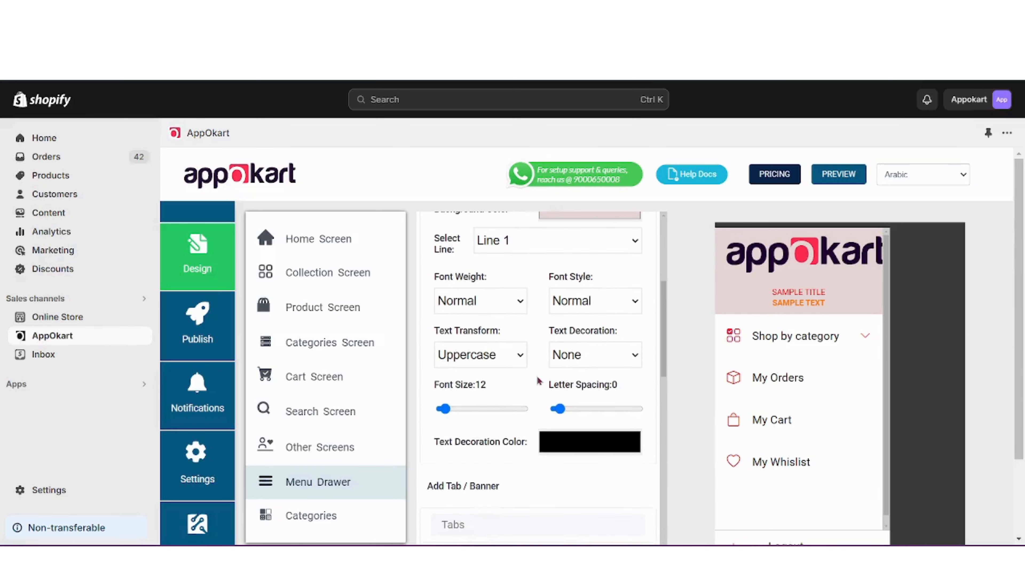
left_click_drag(444, 408, 487, 408)
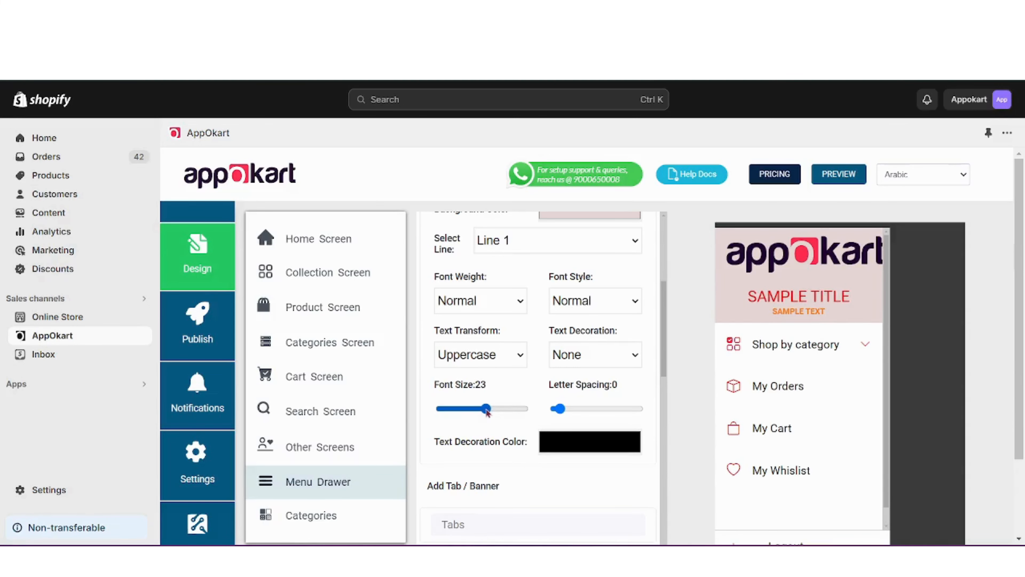
scroll(584, 327, "up", 1)
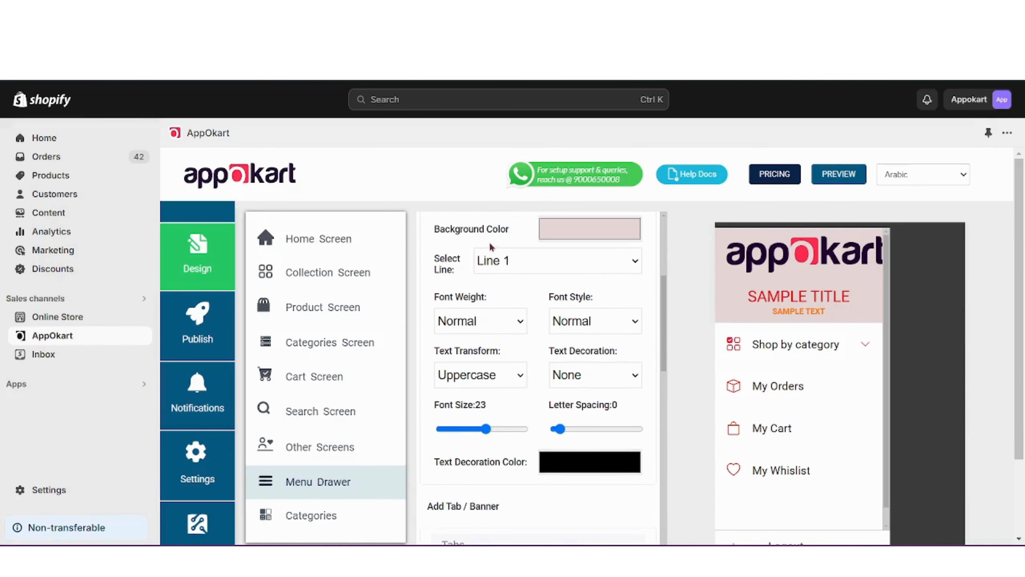
mouse_move(563, 433)
left_mouse_down()
mouse_move(617, 427)
mouse_move(564, 428)
left_mouse_up()
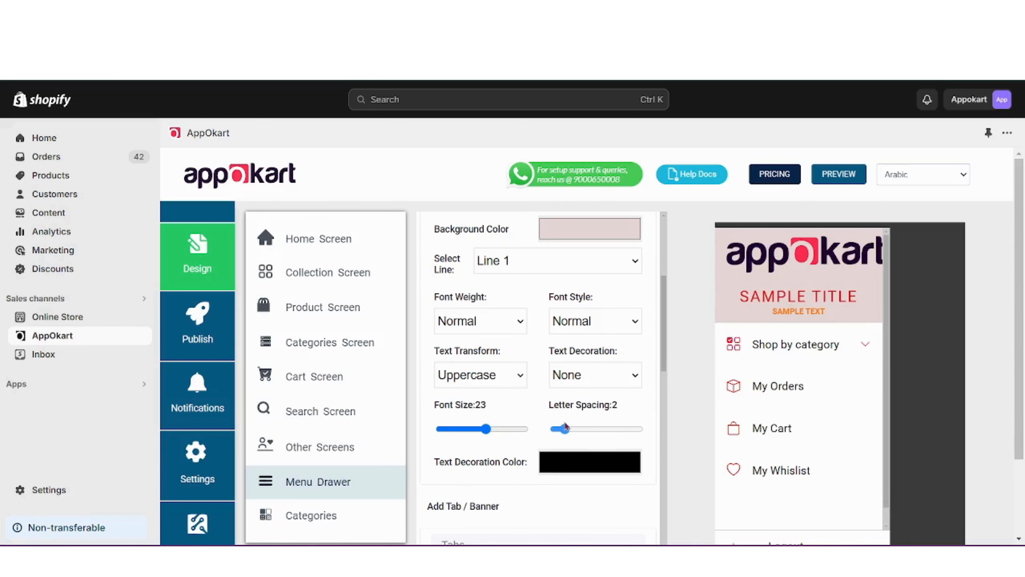
- Switch the text formatting to Line 2 and set its font size to 20 with letter spacing 0
left_click(565, 269)
left_click(552, 298)
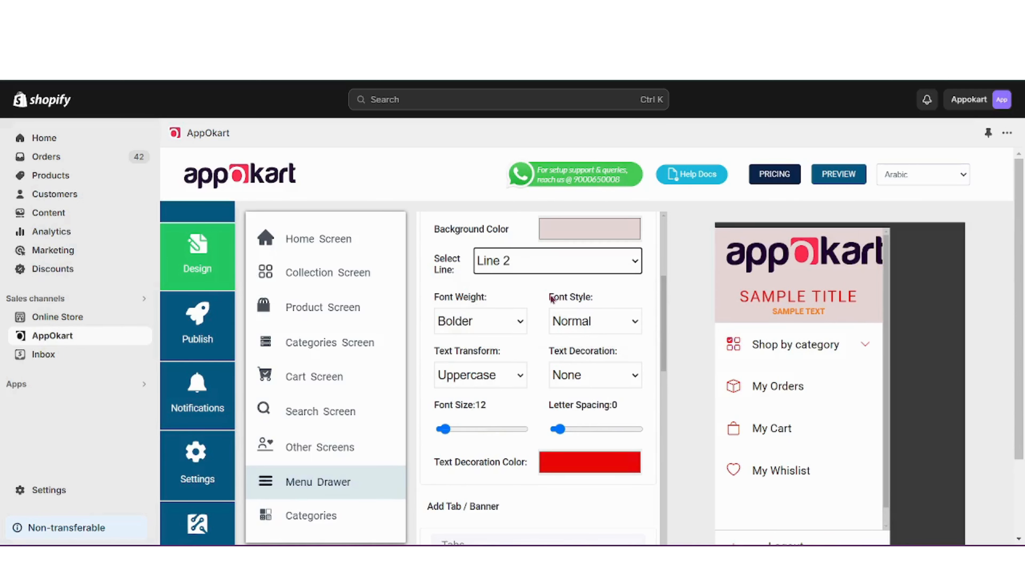
left_click_drag(444, 430, 475, 429)
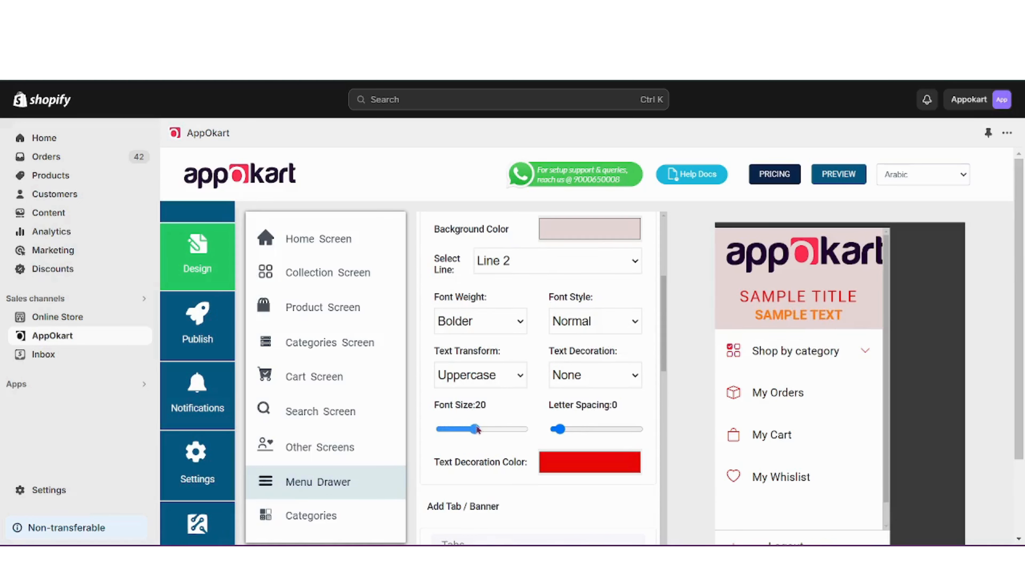
left_click(575, 429)
left_click_drag(577, 431, 559, 431)
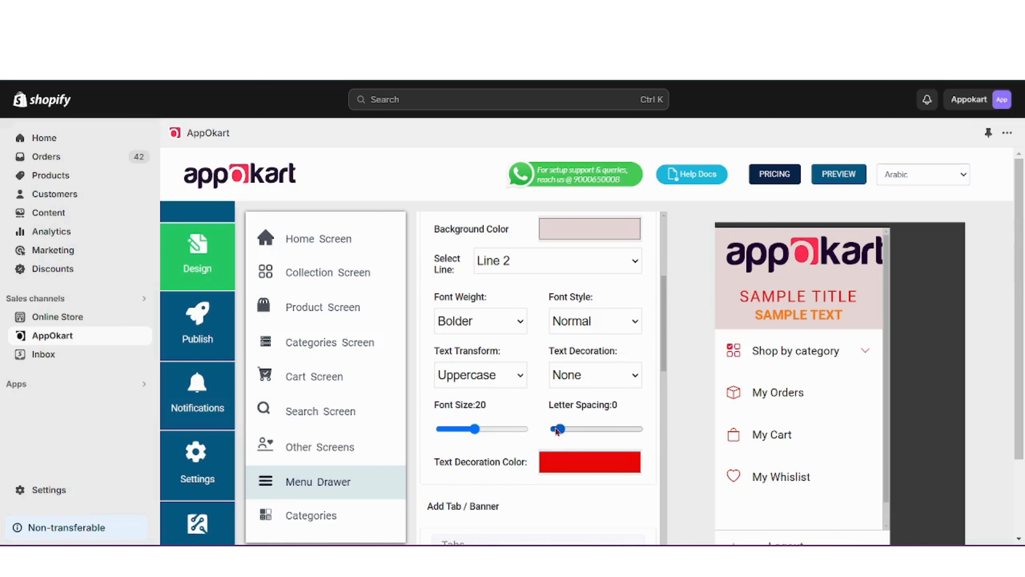
- Set Line 2's text decoration color to black, RGB 0, 0, 0
scroll(529, 442, "down", 1)
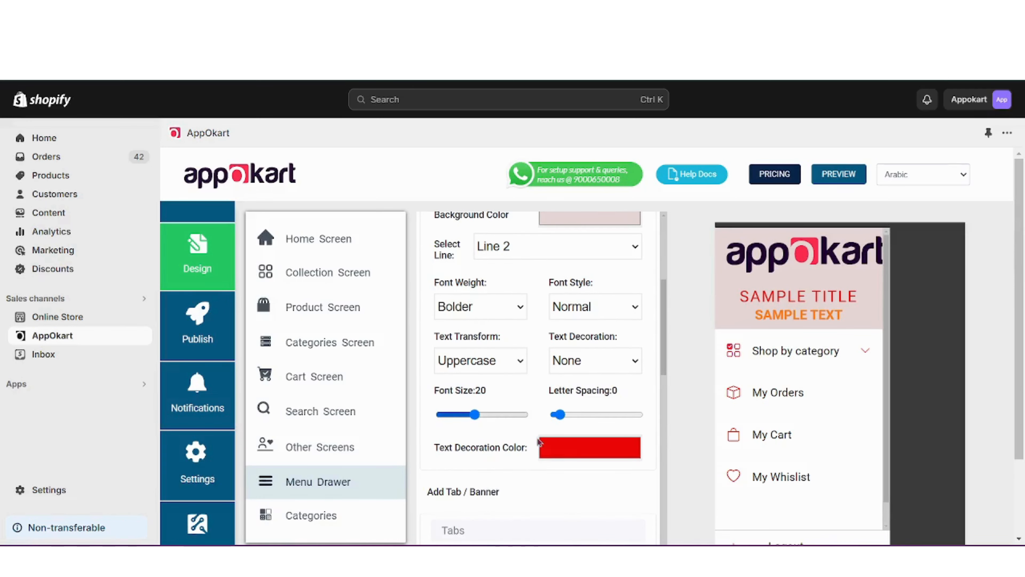
left_click(563, 450)
left_click_drag(686, 274, 569, 360)
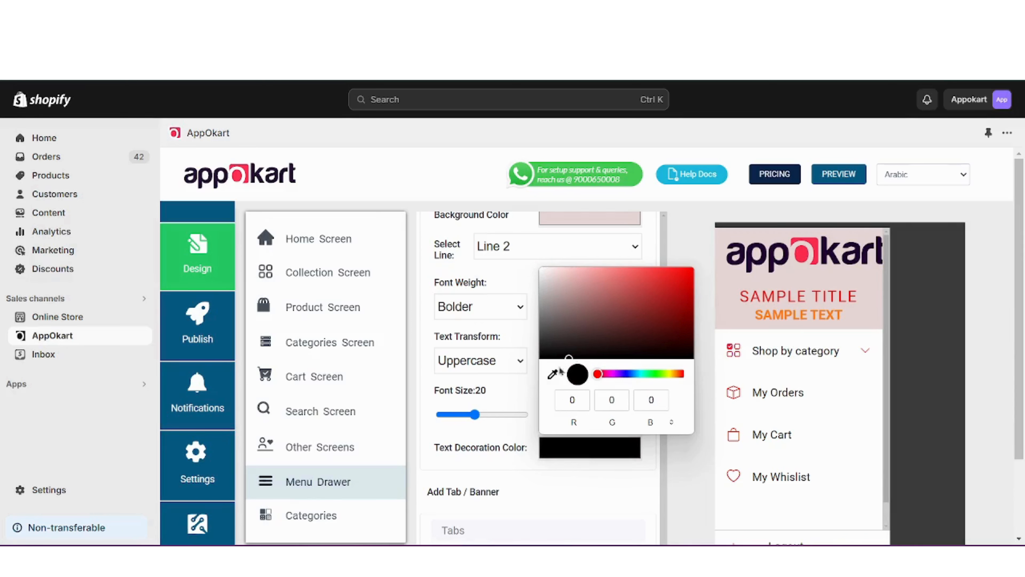
left_click(528, 386)
- Try disabling the Shop By Category entry of the menu drawer, and enable it again
scroll(528, 386, "down", 5)
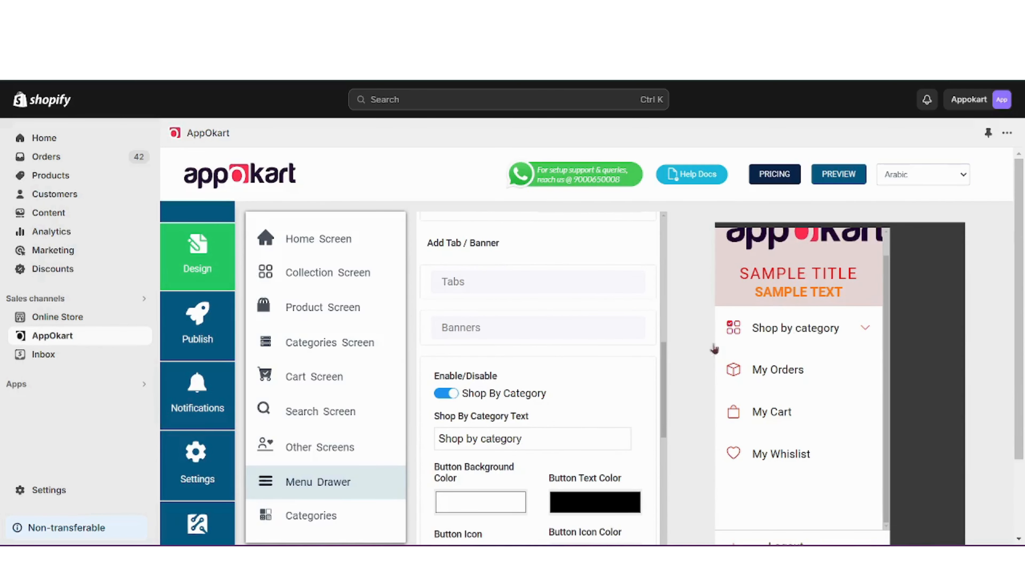
left_click(452, 398)
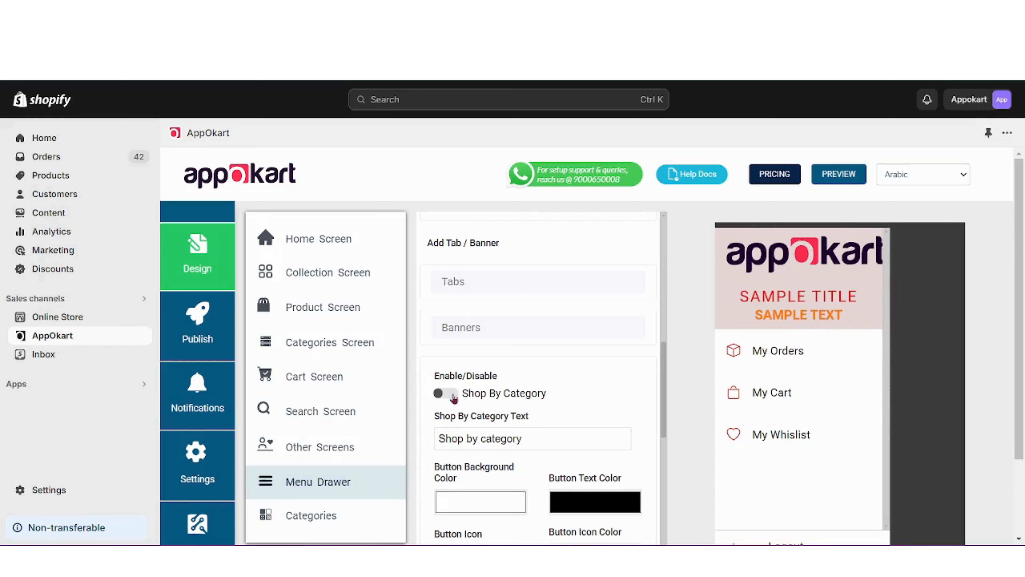
left_click(453, 397)
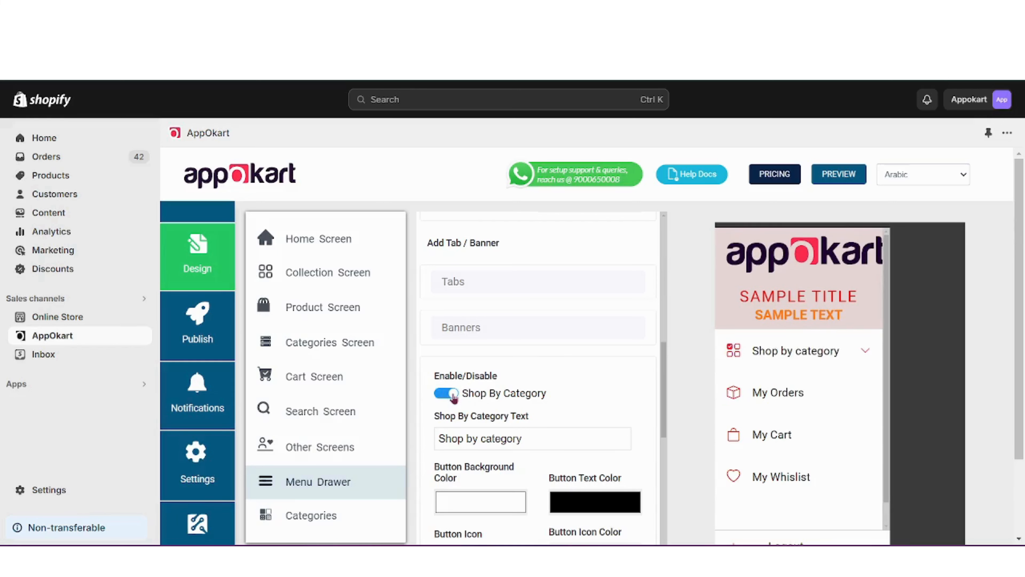
- Try extending the Shop By Category text to "Shop by category and themes", and restore it to "Shop by category"
left_click(541, 439)
type("and")
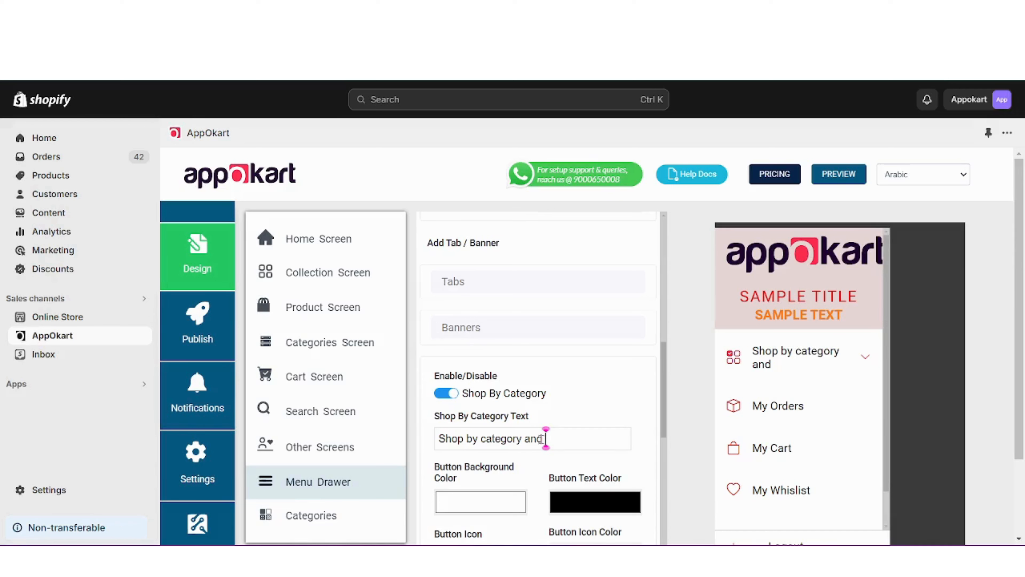
type("themes")
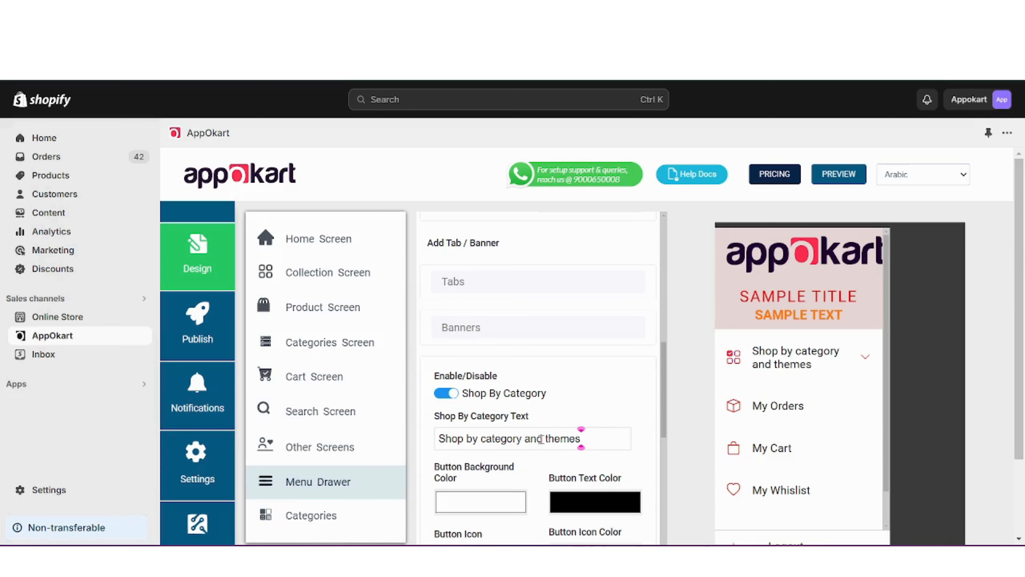
key("BackSpace")
key("BackSpace")
key("BackSpace")
key("BackSpace")
key("BackSpace")
key("BackSpace")
key("BackSpace")
key("BackSpace")
key("BackSpace")
key("BackSpace")
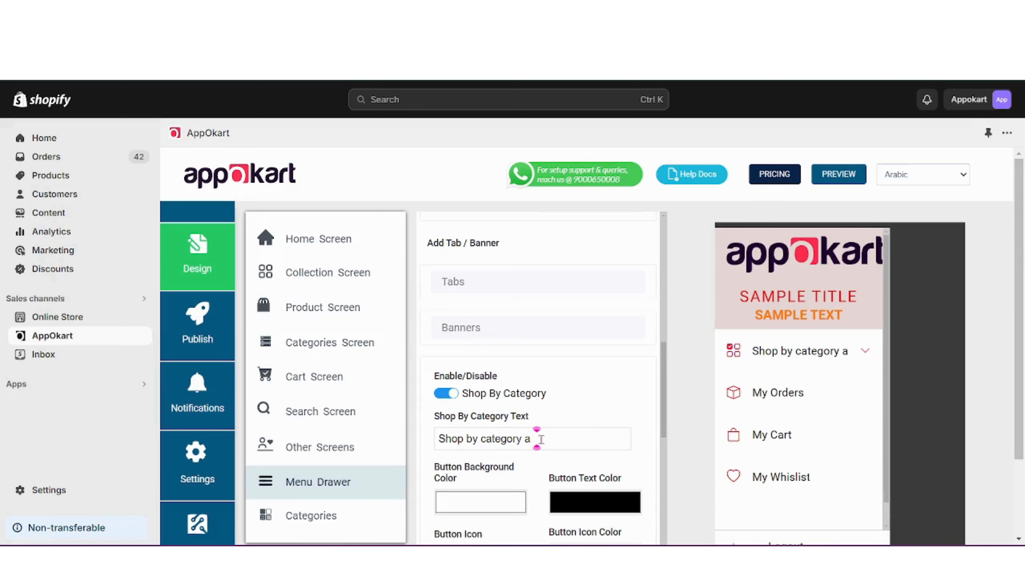
key("BackSpace")
left_click_drag(540, 443, 410, 439)
- Try a red background color on the Shop By Category button, and set it back to white
scroll(541, 412, "down", 1)
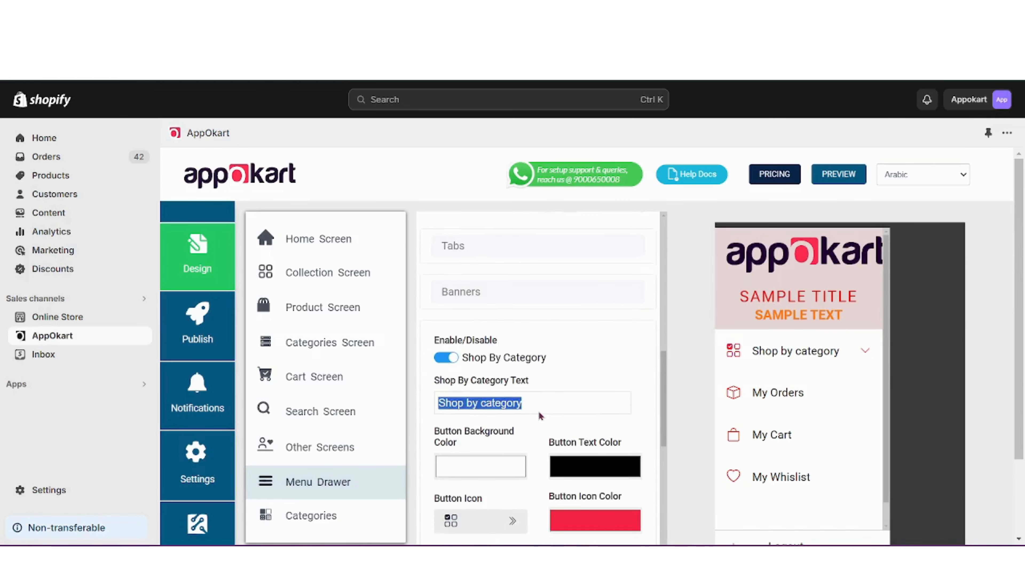
scroll(539, 412, "down", 1)
left_click(501, 457)
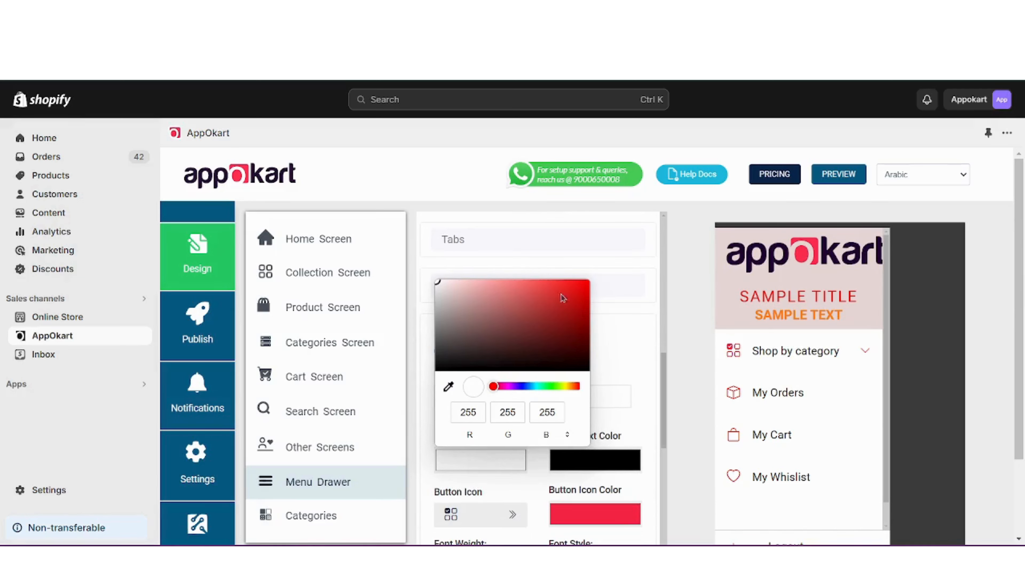
left_click(569, 295)
left_click_drag(569, 295, 428, 279)
left_click(619, 367)
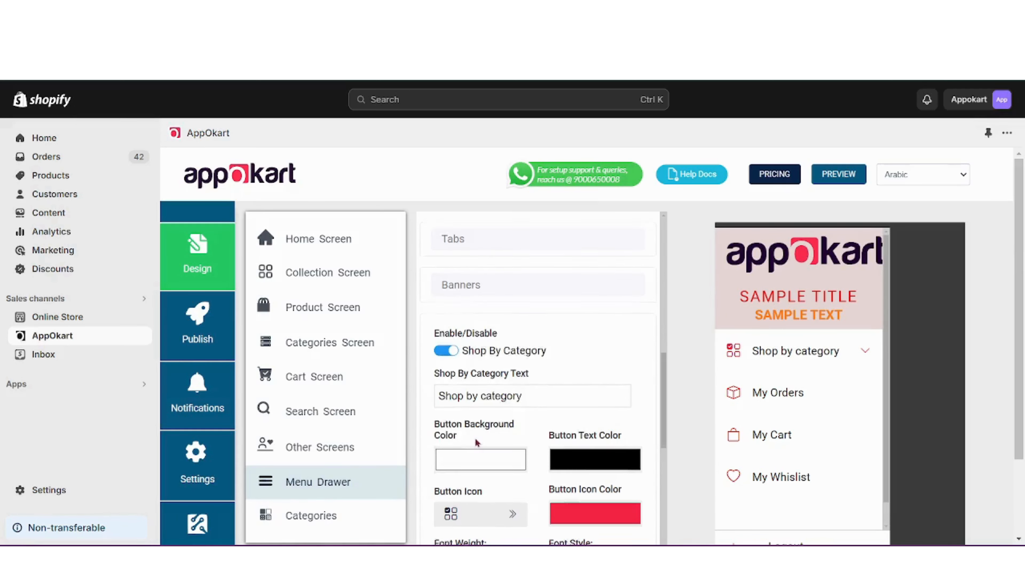
- Set the Shop By Category button's text color to red, RGB 255, 5, 5
scroll(475, 437, "down", 2)
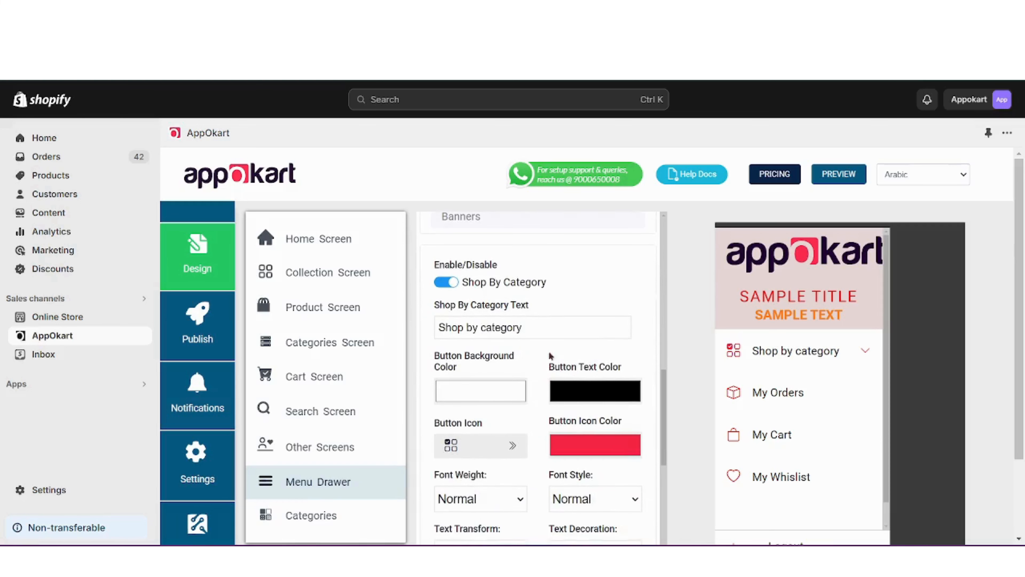
left_click(580, 395)
mouse_move(554, 302)
left_mouse_down()
mouse_move(565, 236)
mouse_move(592, 215)
mouse_move(700, 232)
mouse_move(715, 220)
mouse_move(679, 234)
mouse_move(701, 208)
left_mouse_up()
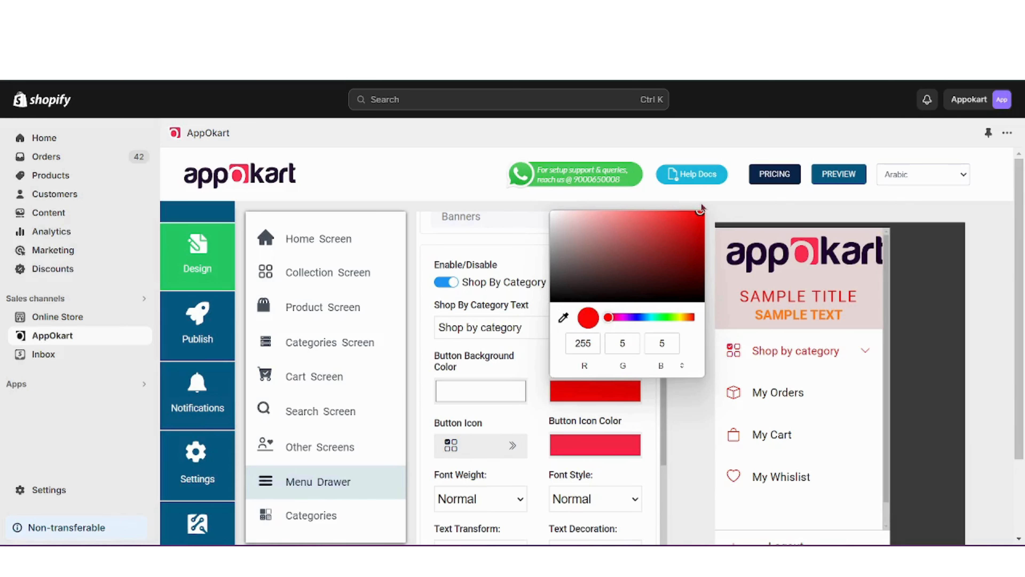
- Browse the available icons for the Shop By Category button
left_click(538, 381)
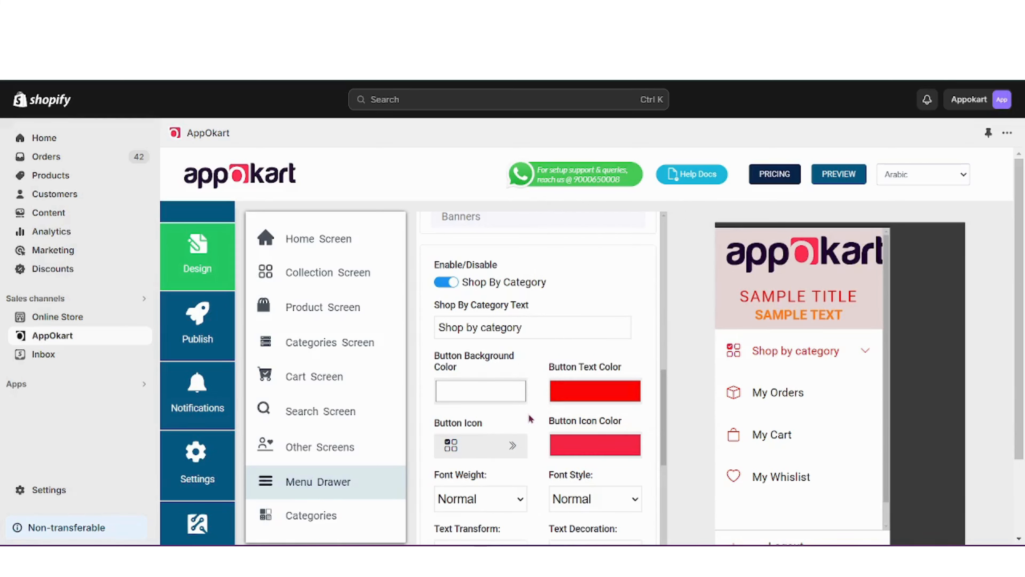
scroll(524, 416, "down", 2)
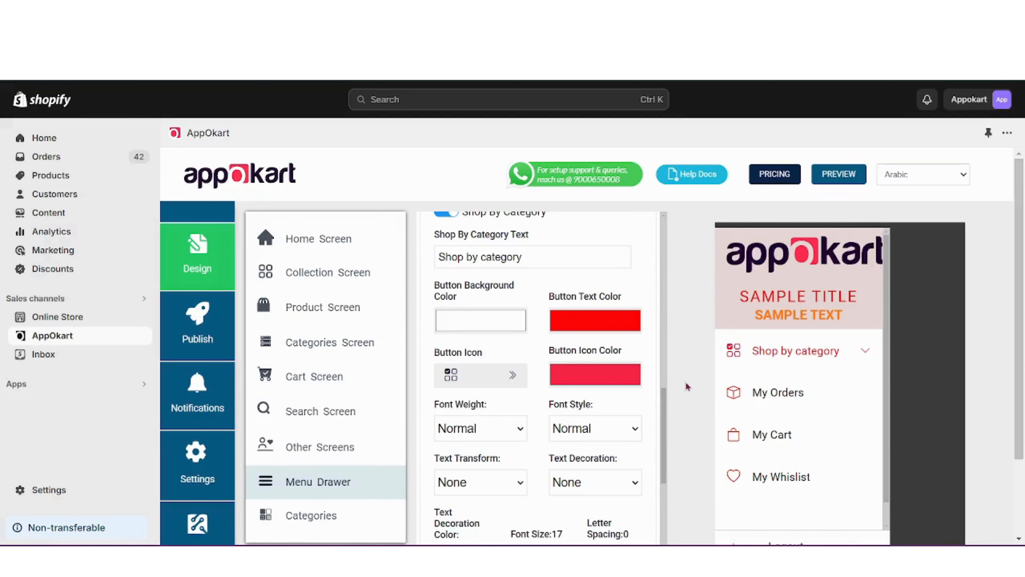
left_click(516, 376)
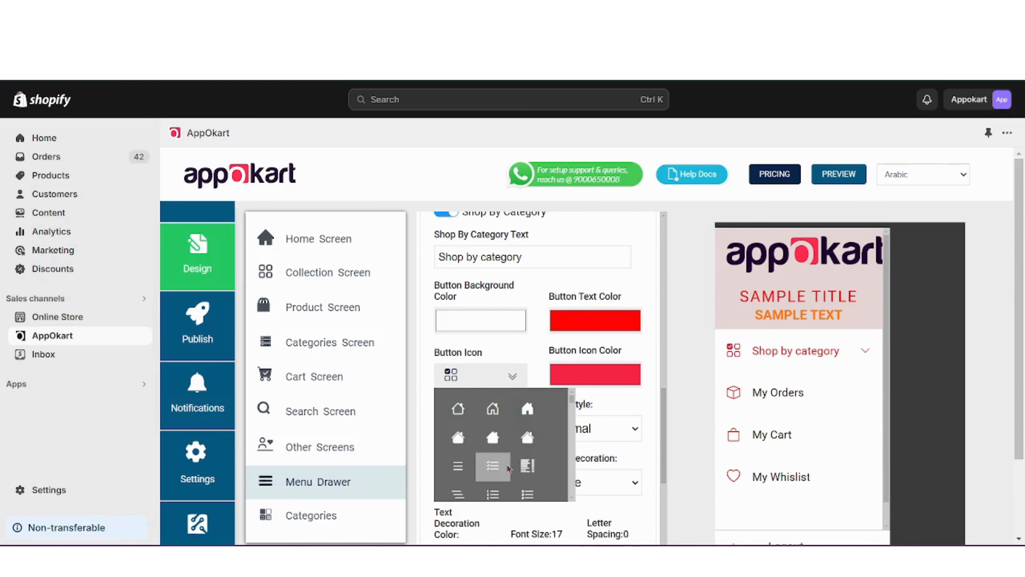
scroll(508, 469, "down", 10)
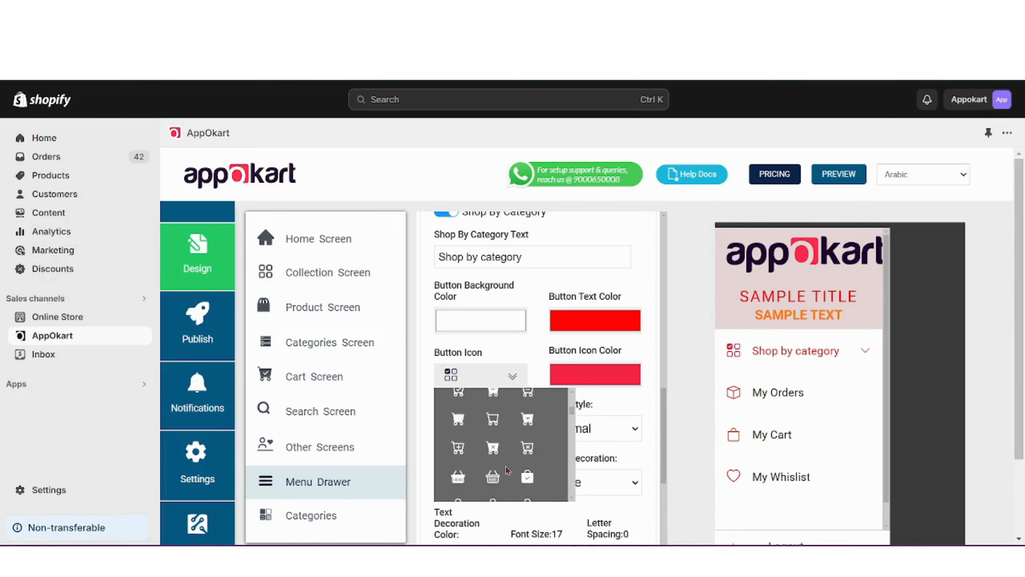
scroll(508, 469, "down", 2)
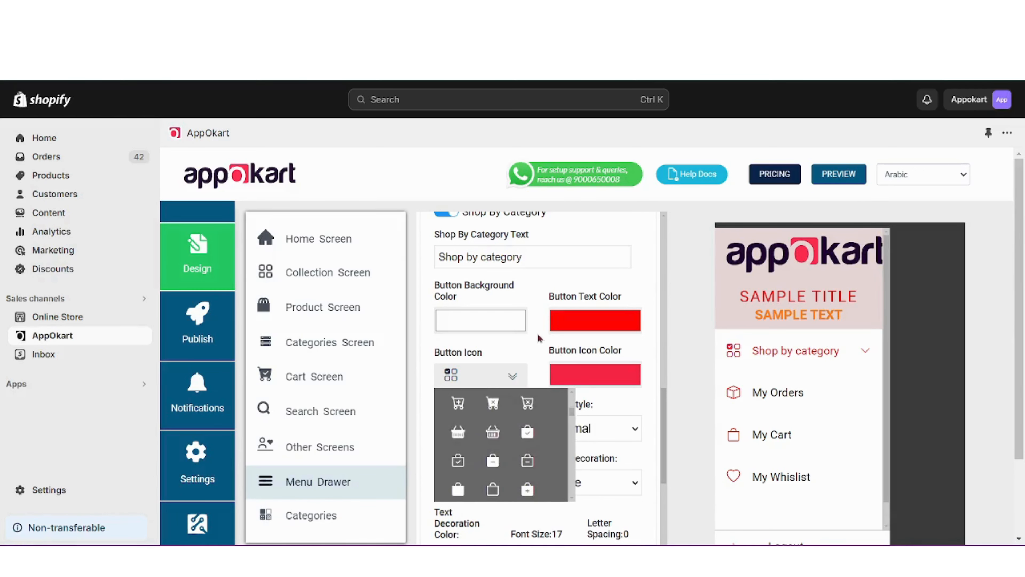
- Set the Shop By Category button's icon color to near-black, RGB 5, 5, 5, and close the icon list without picking an icon
left_click(584, 377)
left_click(555, 285)
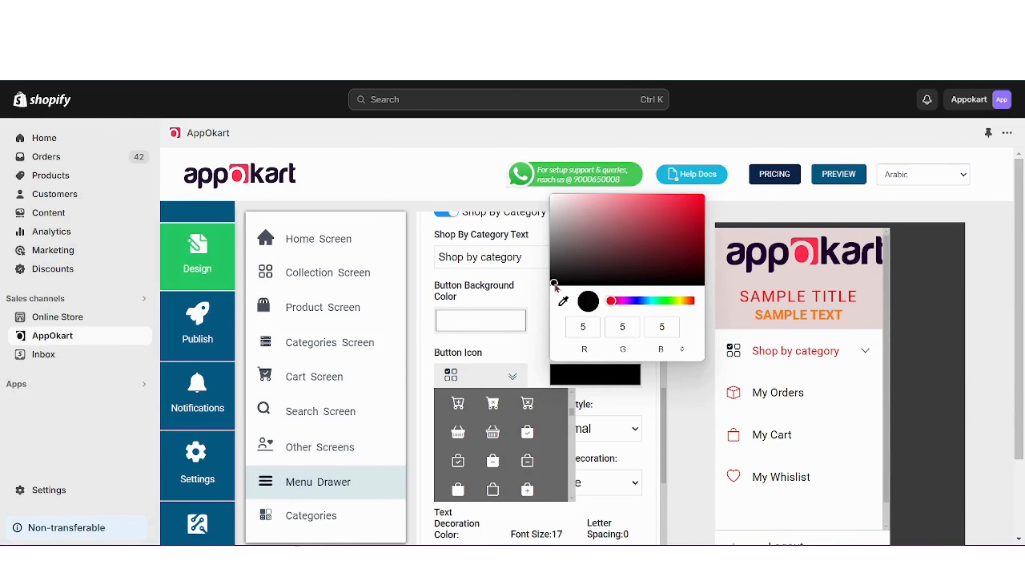
left_click(528, 335)
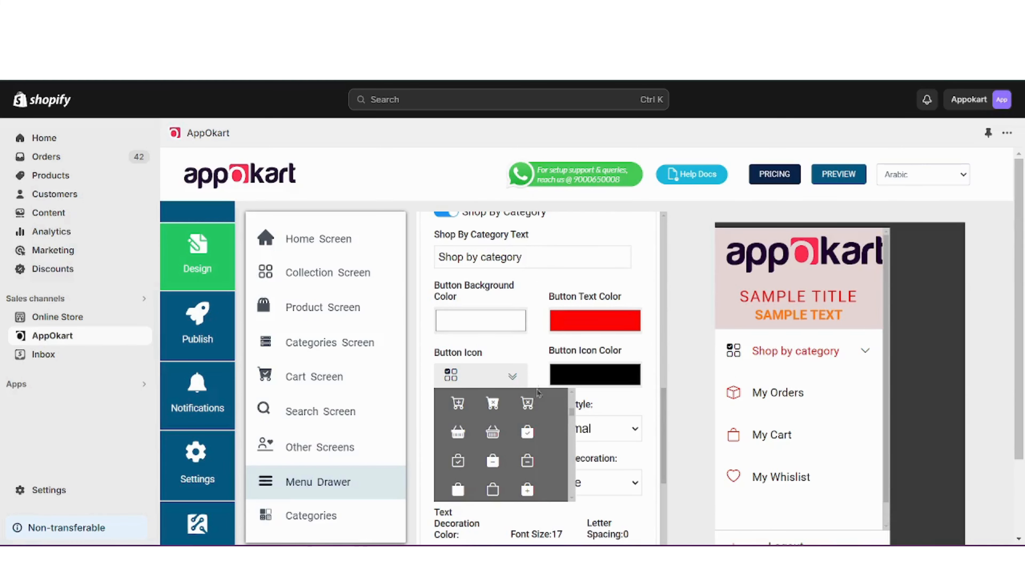
scroll(540, 396, "down", 3)
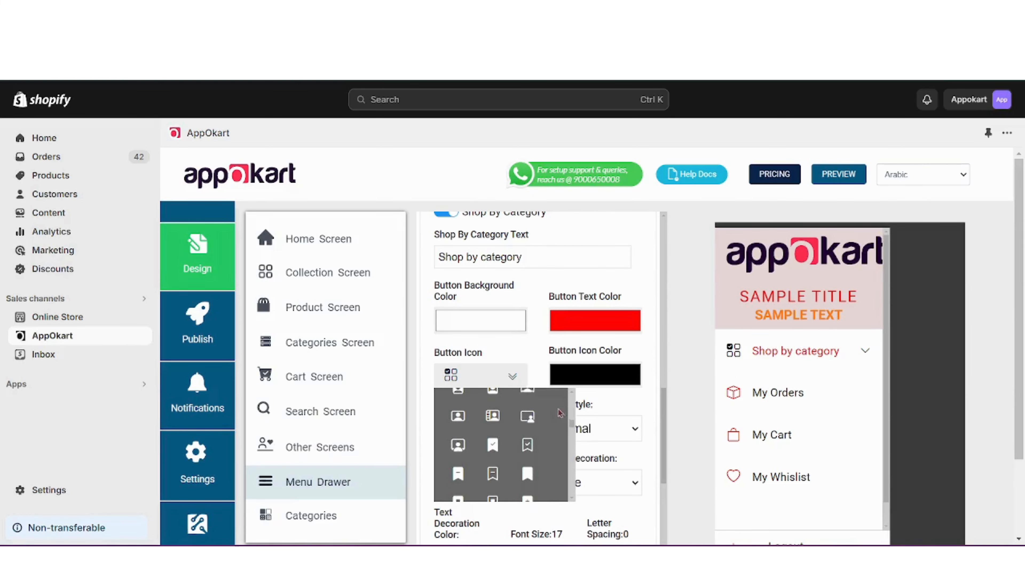
left_click(487, 372)
- Set the Shop By Category text's font weight to 800 and its font style to Italic
scroll(486, 372, "down", 2)
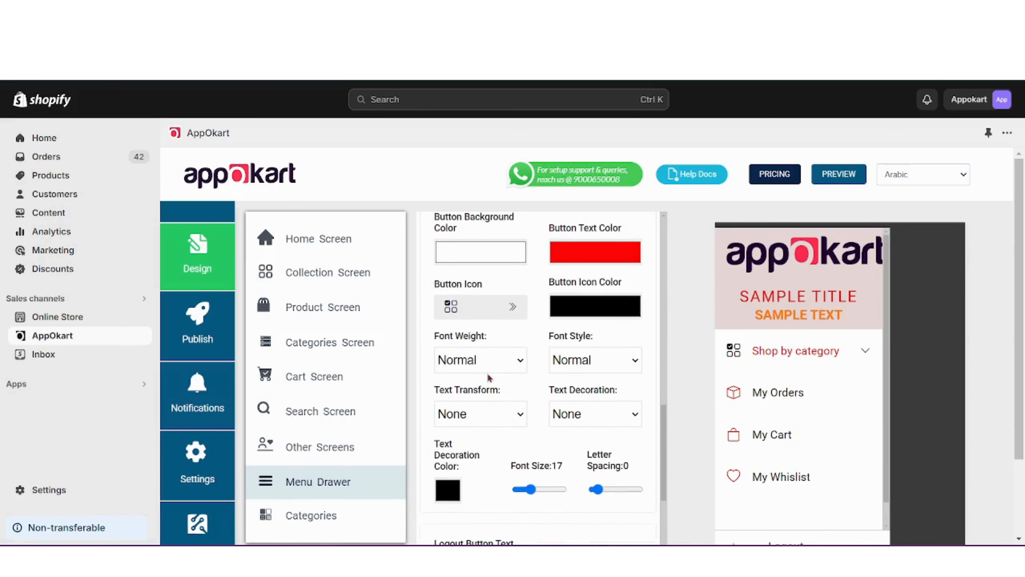
left_click(508, 368)
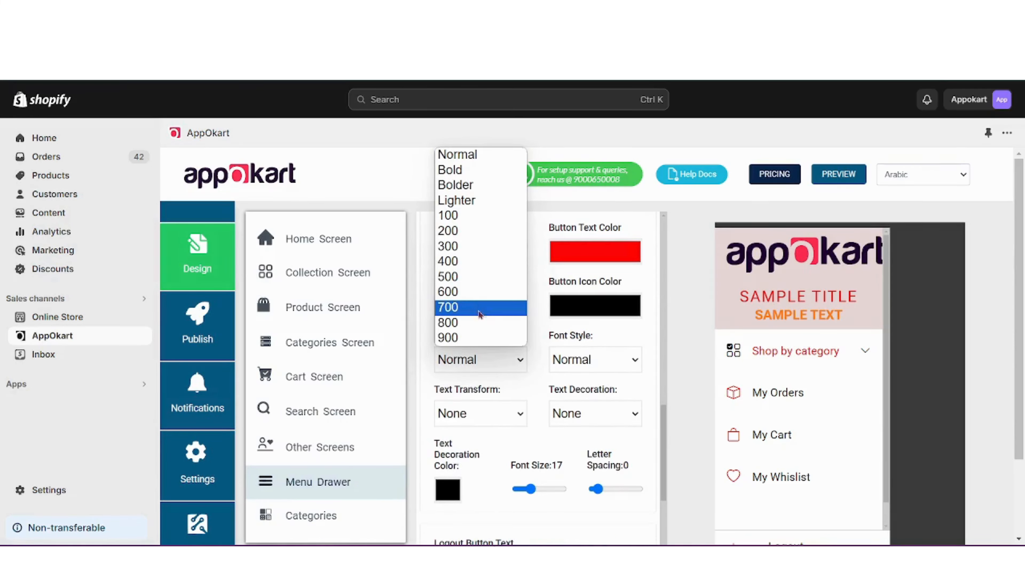
left_click(477, 322)
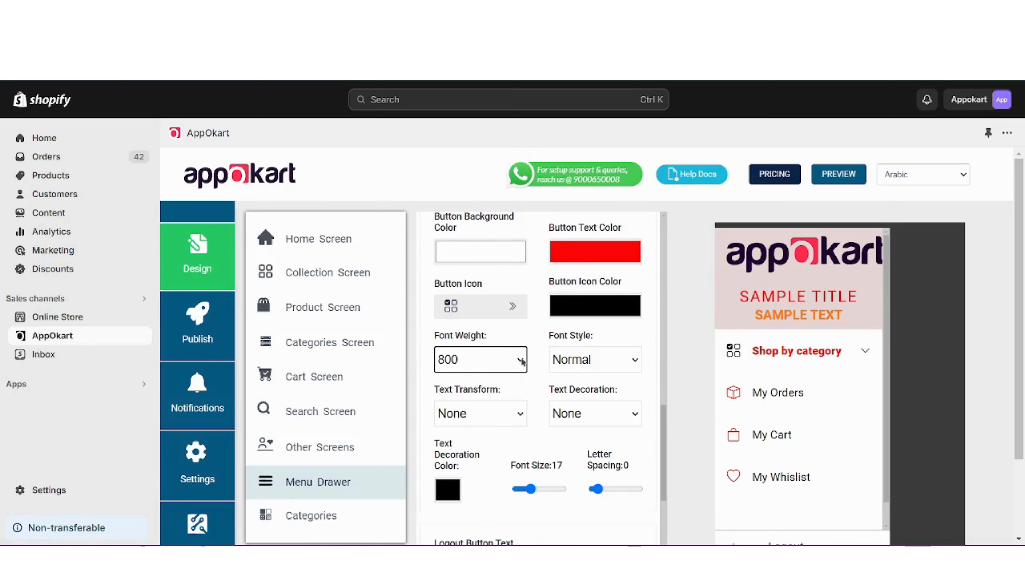
left_click(613, 360)
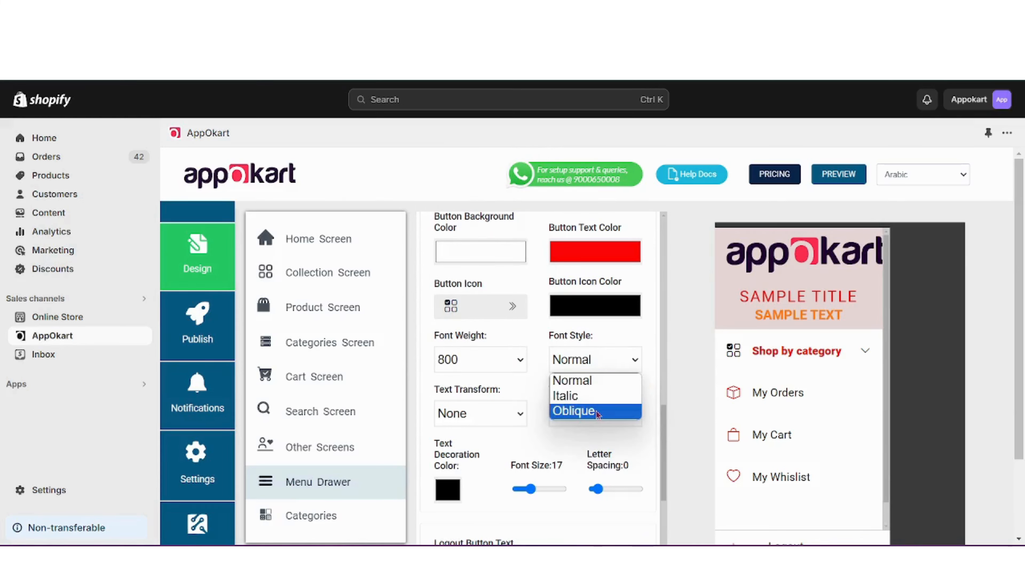
left_click(577, 395)
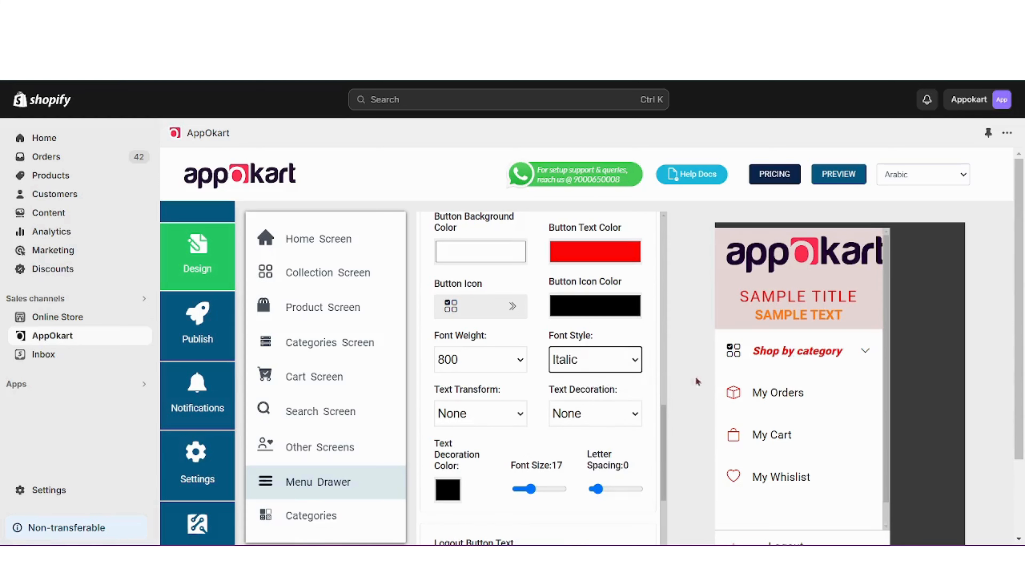
- Set the Shop By Category text to Uppercase with font size 14 and letter spacing 0
left_click(624, 414)
left_click(505, 413)
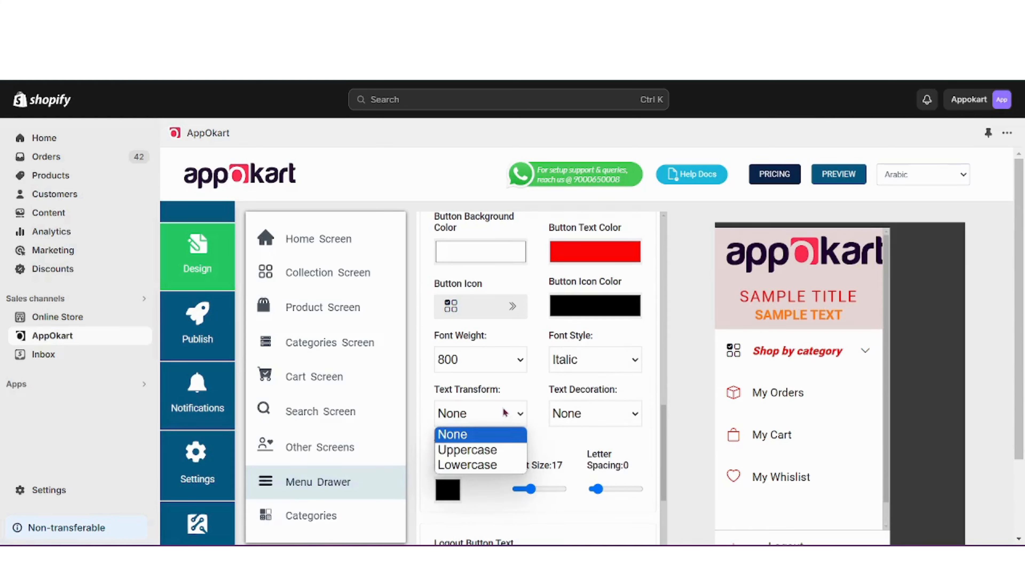
left_click(494, 453)
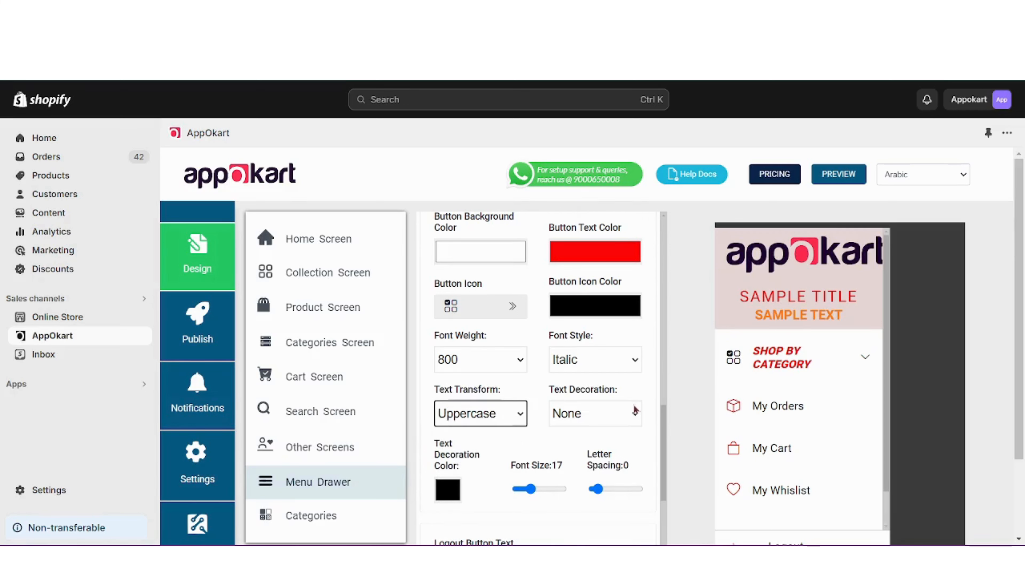
scroll(515, 446, "down", 1)
mouse_move(530, 466)
left_mouse_down()
mouse_move(556, 467)
mouse_move(523, 467)
left_mouse_up()
left_click_drag(596, 466, 568, 469)
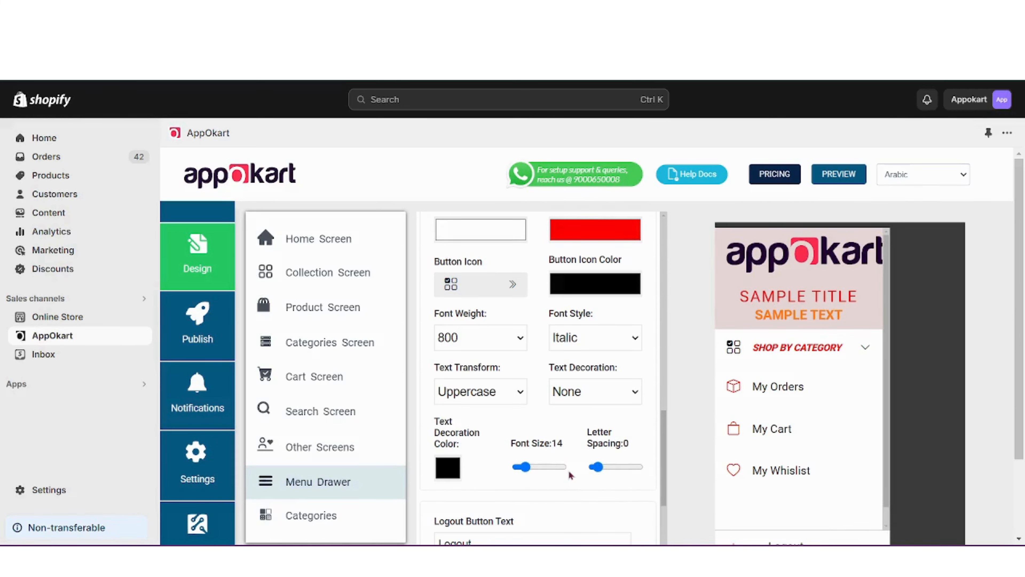
- Try resetting the menu drawer design to its defaults, check the preview, and cancel all unsaved changes
scroll(568, 469, "down", 3)
scroll(709, 418, "down", 3)
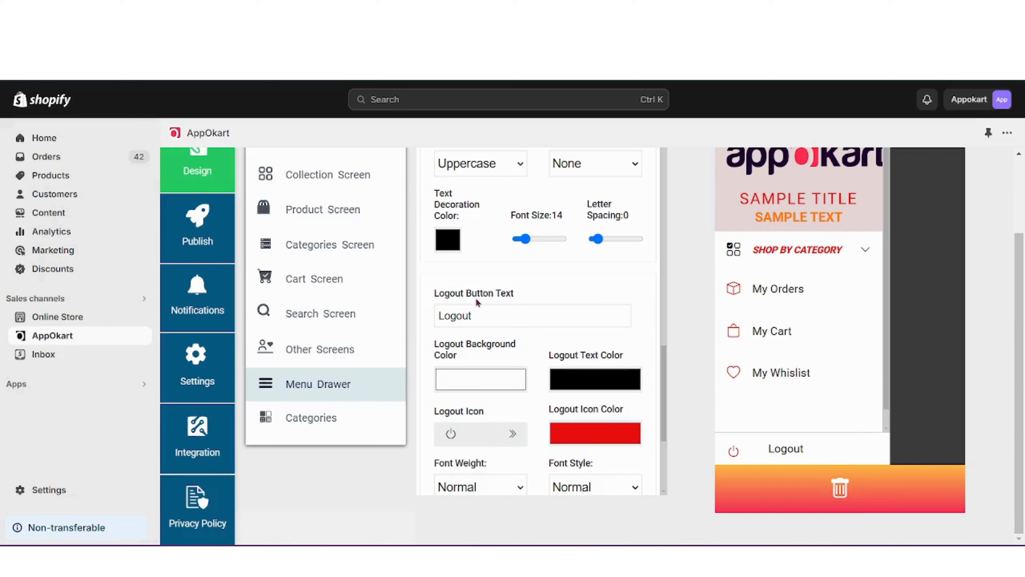
scroll(519, 351, "down", 3)
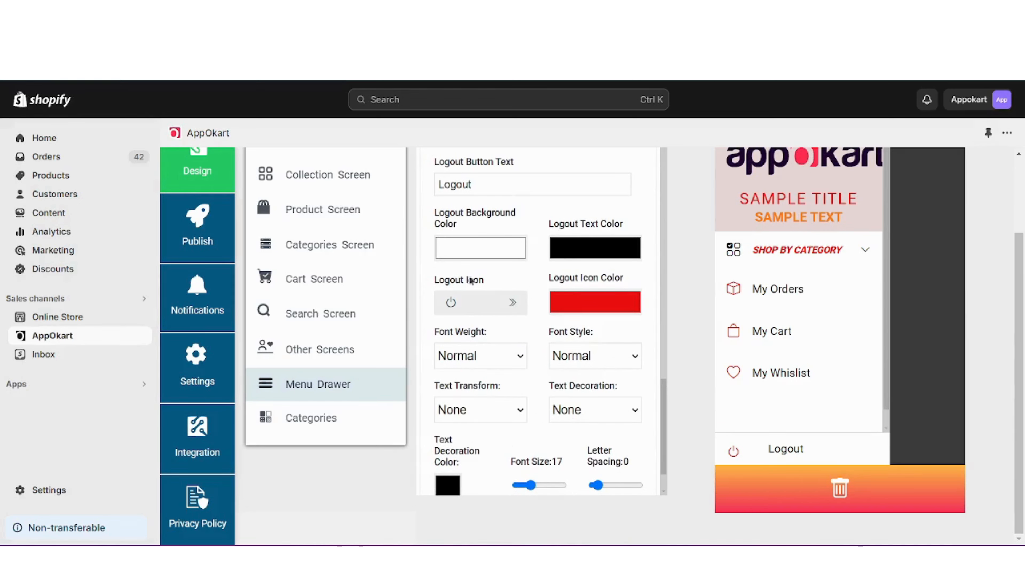
scroll(539, 423, "down", 1)
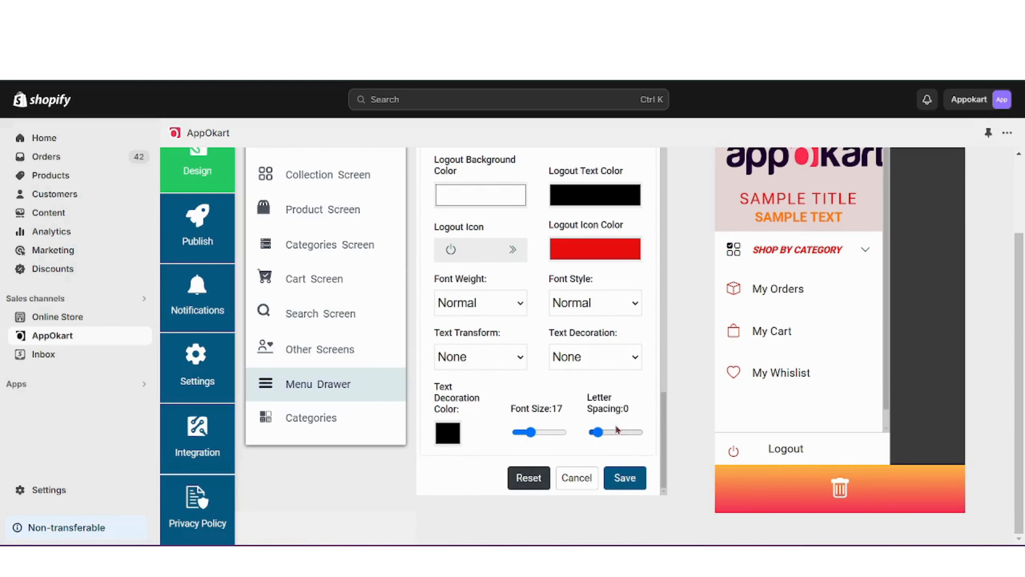
left_click(532, 482)
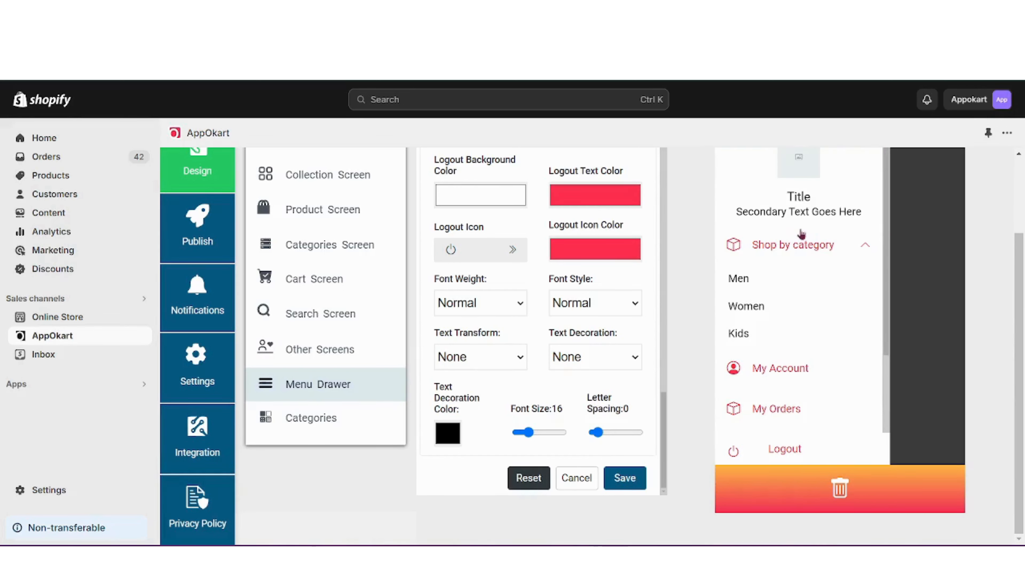
scroll(801, 230, "down", 3)
scroll(801, 233, "up", 3)
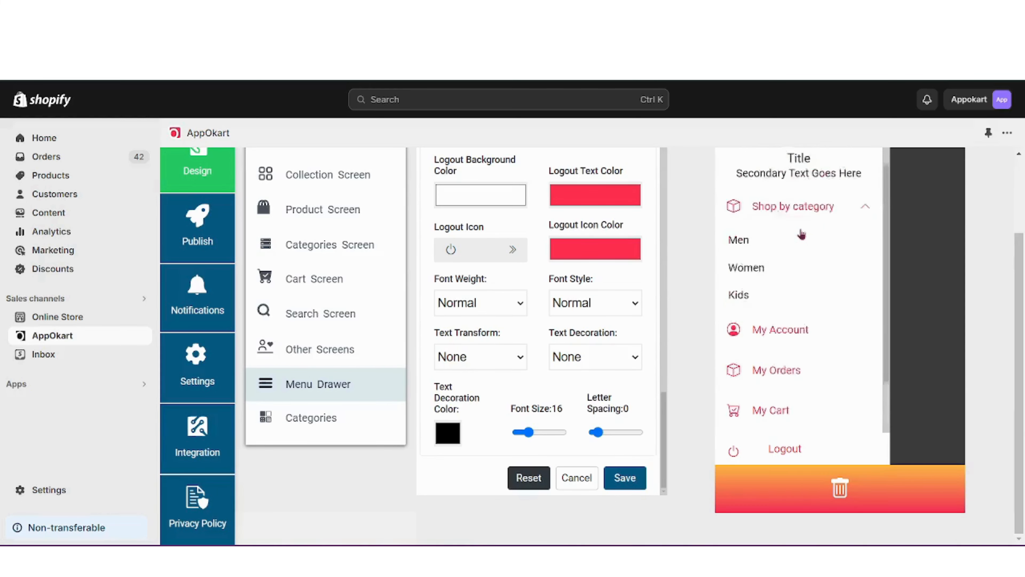
left_click(576, 477)
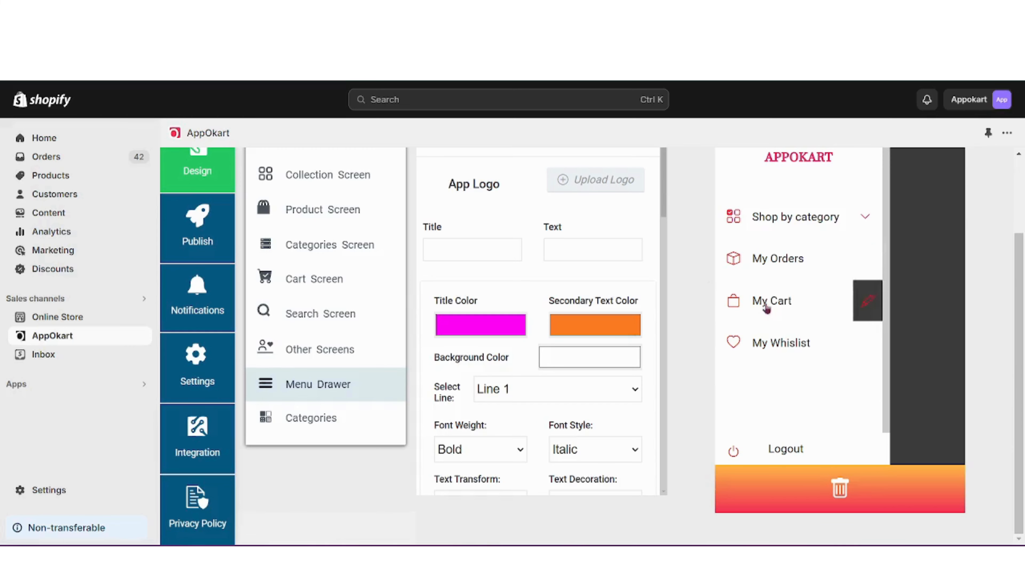
- Start adding a new tab to the menu drawer, keeping Is Sub Menu set to No
scroll(767, 307, "up", 3)
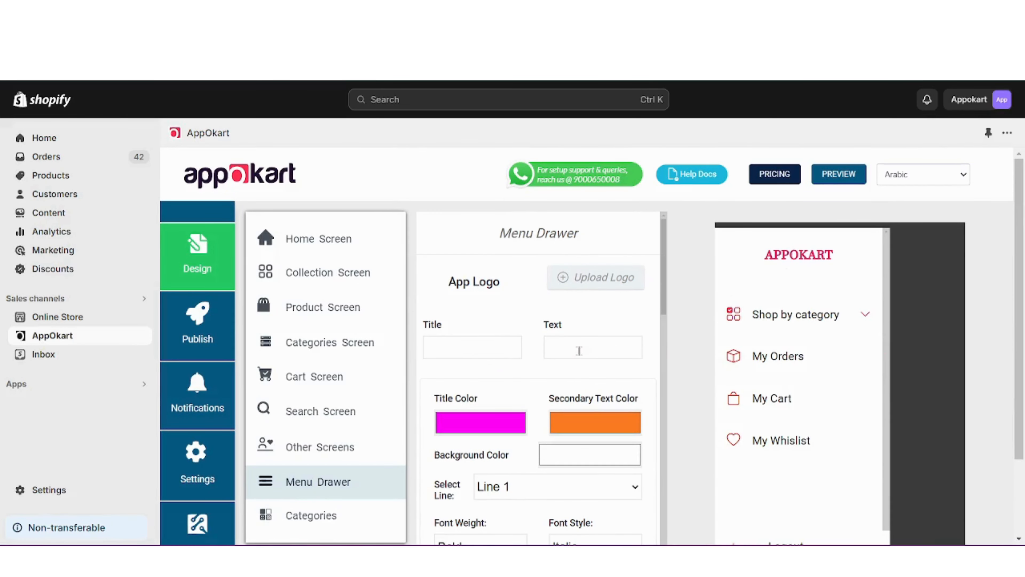
scroll(579, 351, "down", 3)
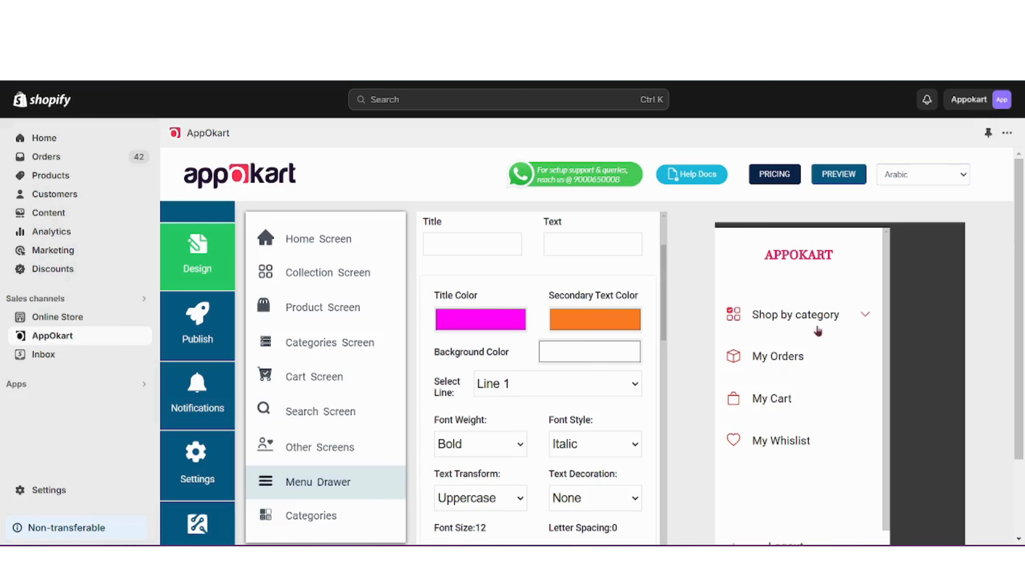
mouse_move(776, 372)
scroll(596, 387, "down", 8)
left_click(488, 372)
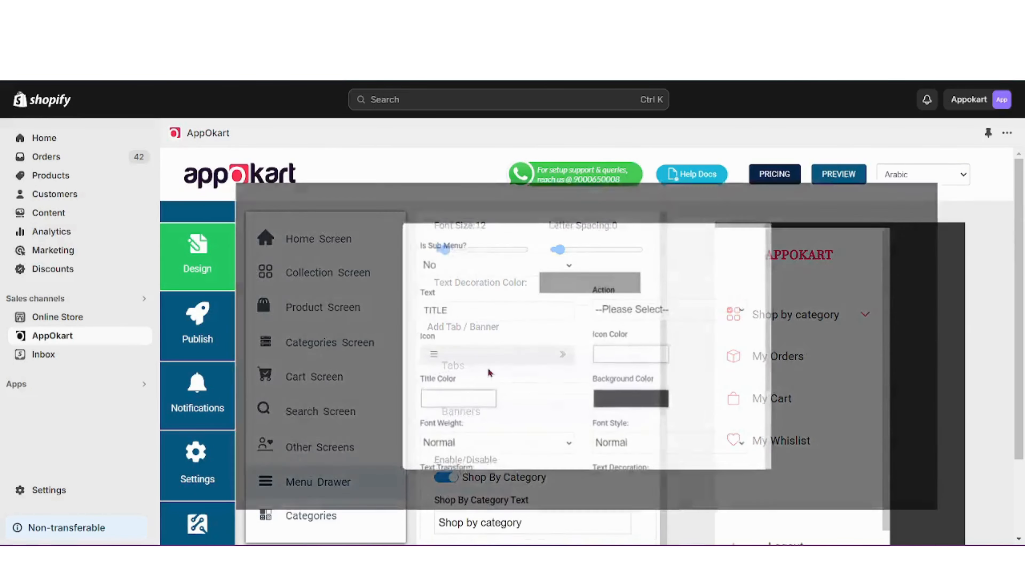
left_click(467, 245)
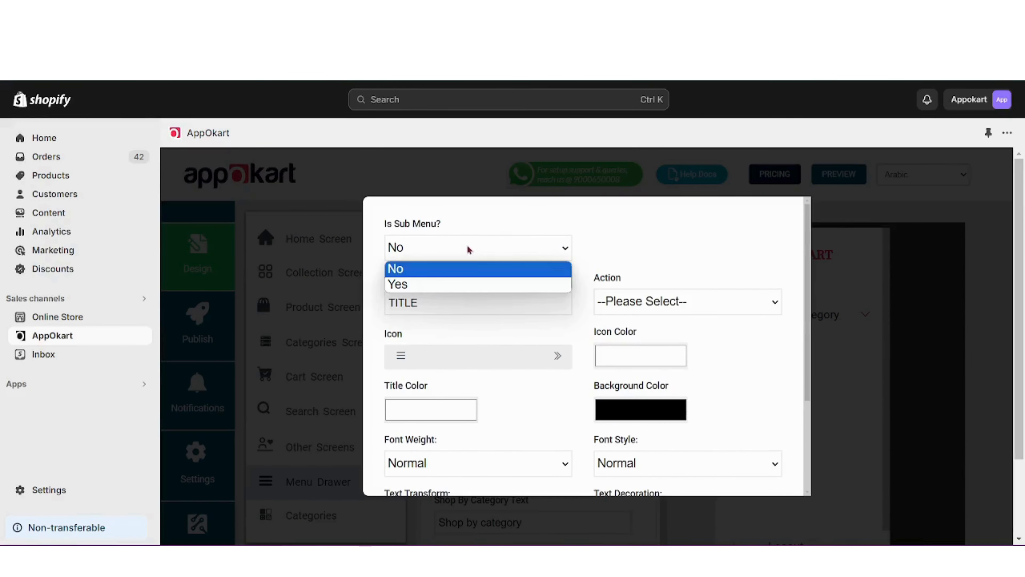
left_click(467, 245)
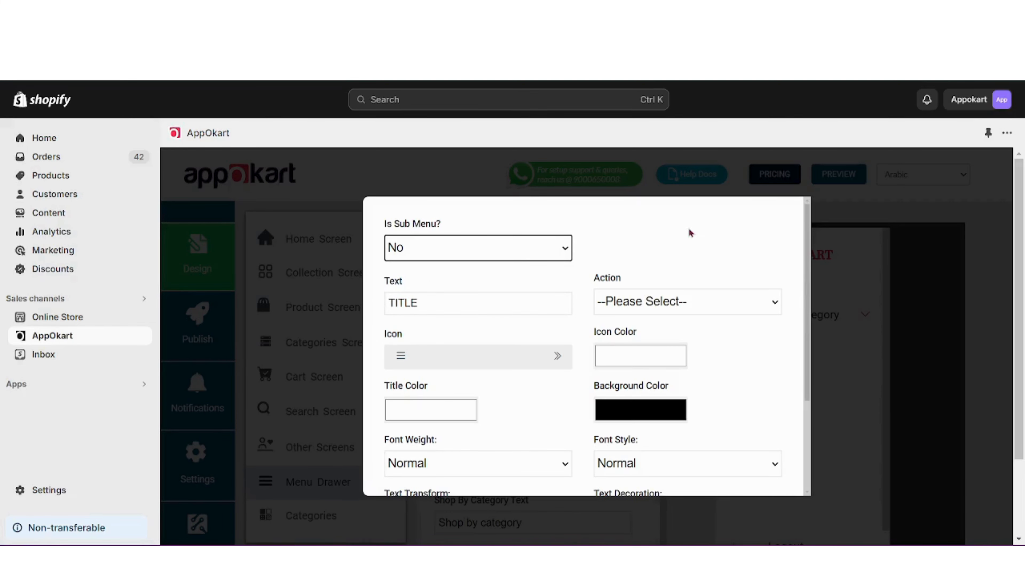
left_click(527, 255)
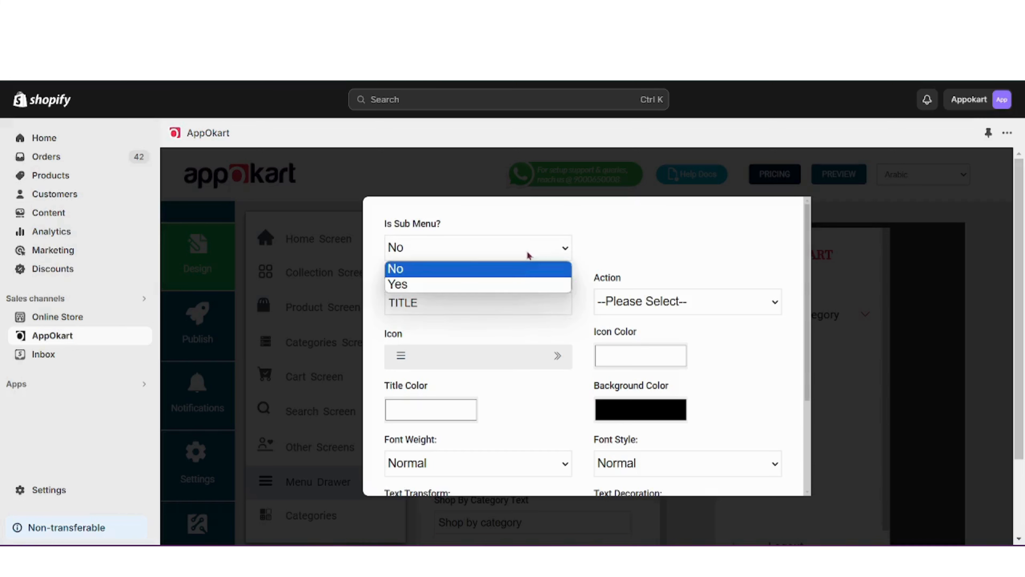
- Replace the new tab's text with "Sample Sub Menu"
left_click(505, 294)
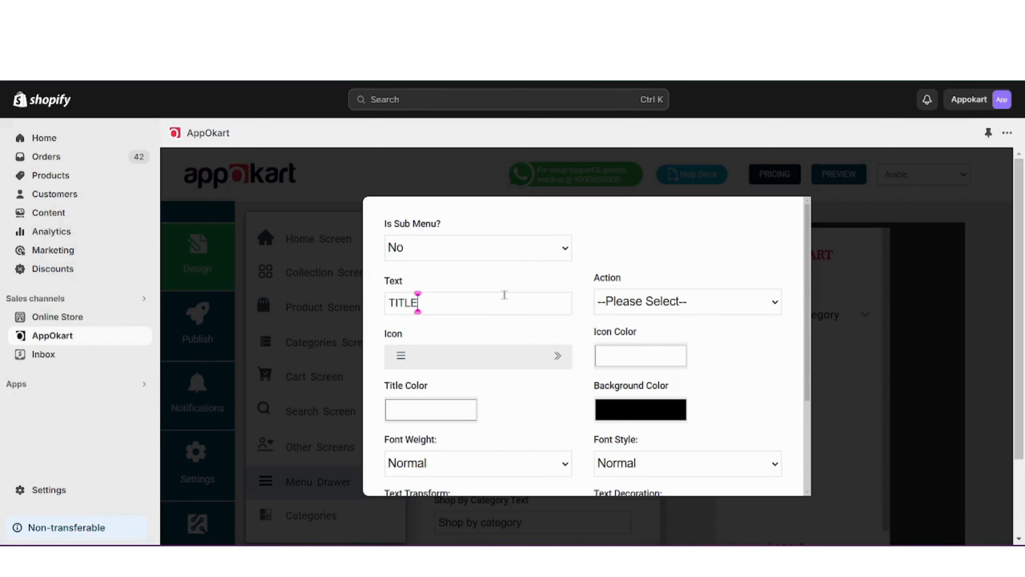
key("BackSpace")
key("BackSpace")
key("BackSpace")
key("BackSpace")
key("BackSpace")
type("Sample Sub ")
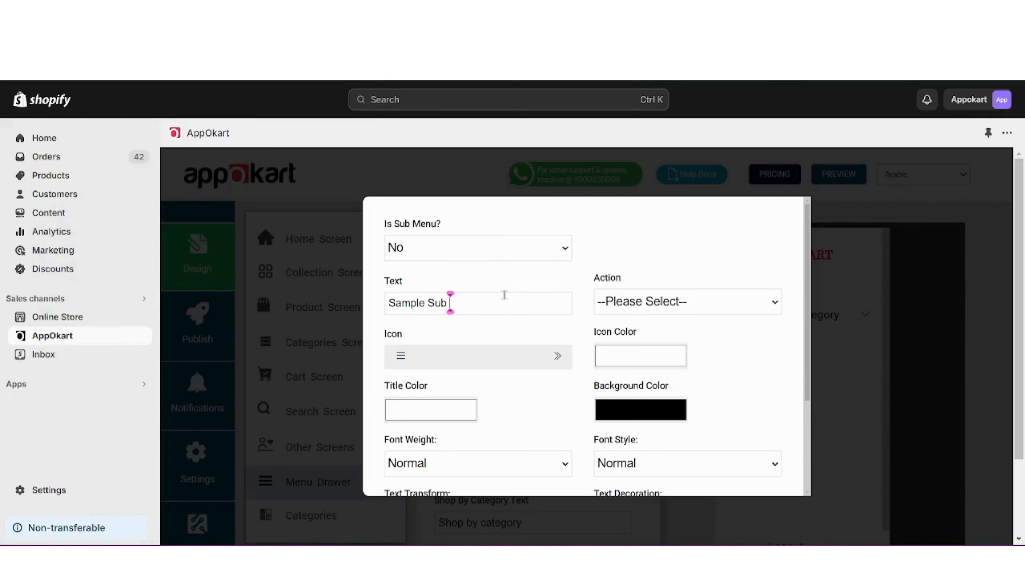
type("Menu")
- Set the new tab's action to Go to Settings Screen and its icon color to red, RGB 255, 0, 0
left_click(676, 302)
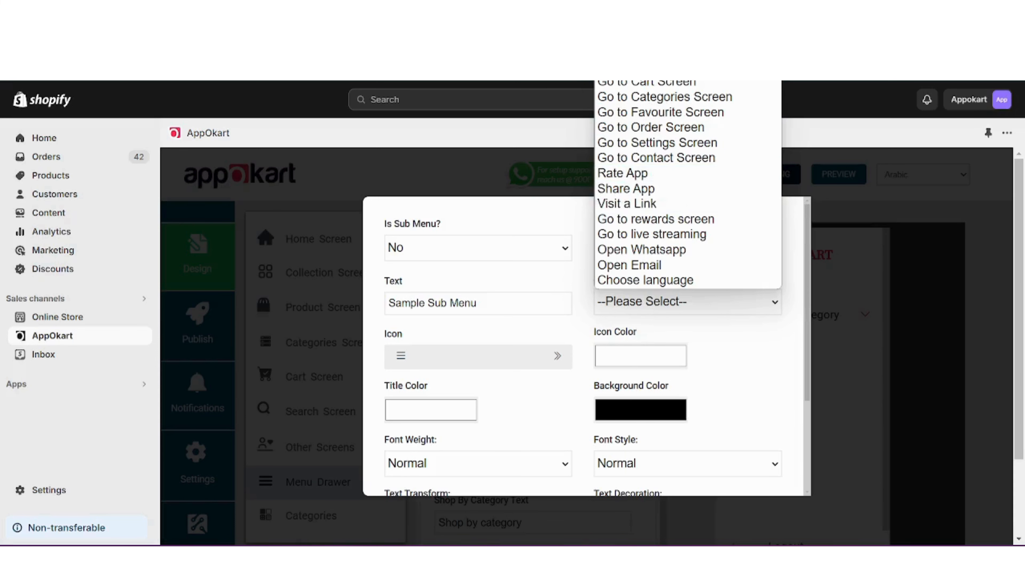
left_click(651, 67)
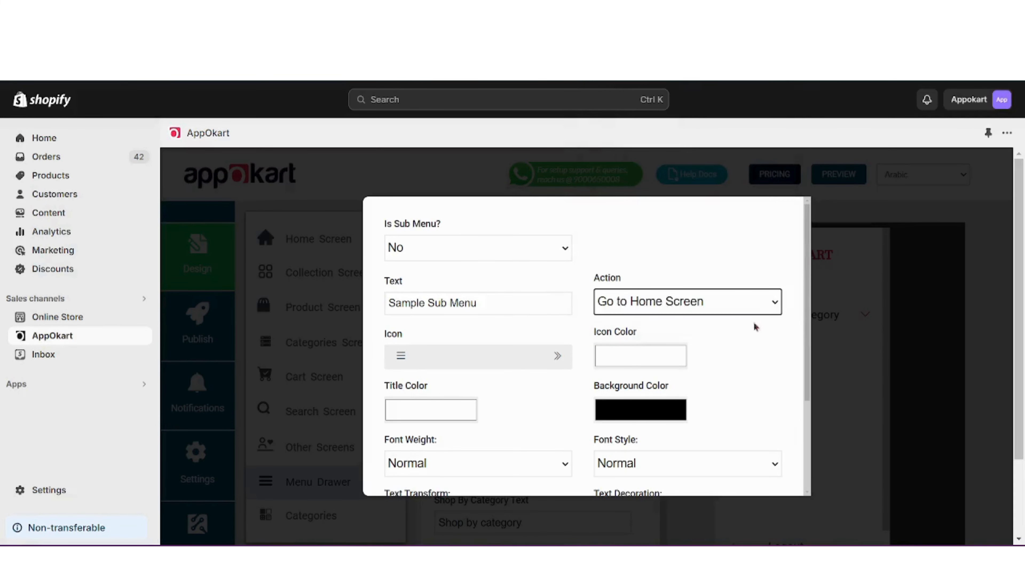
left_click(757, 313)
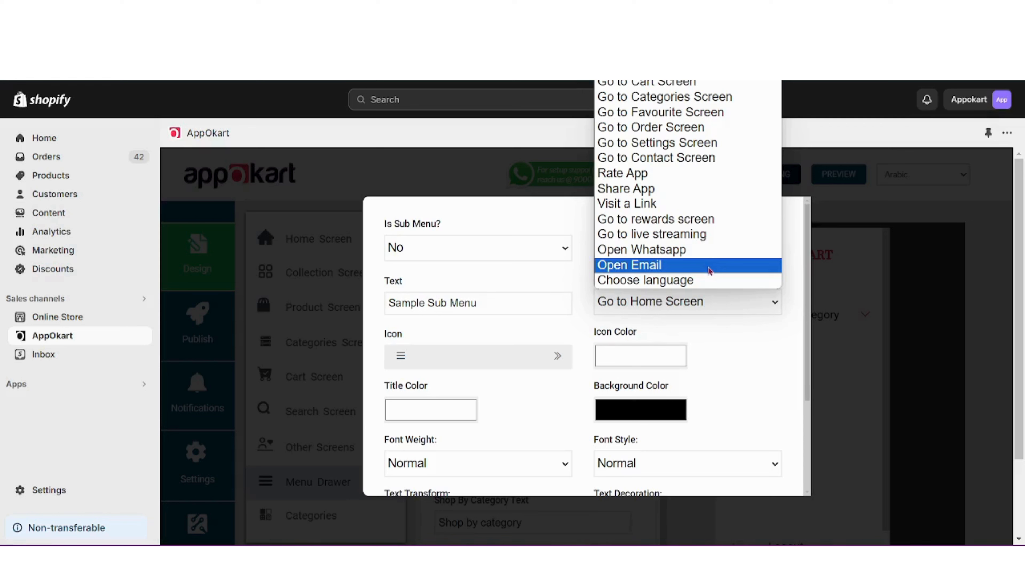
left_click(717, 144)
left_click(605, 363)
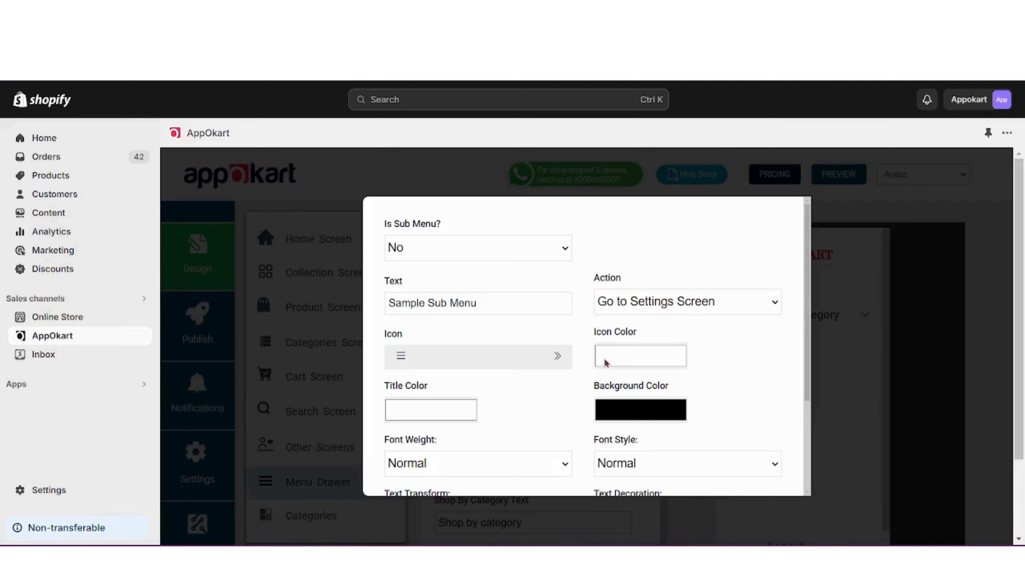
left_click_drag(600, 376, 758, 376)
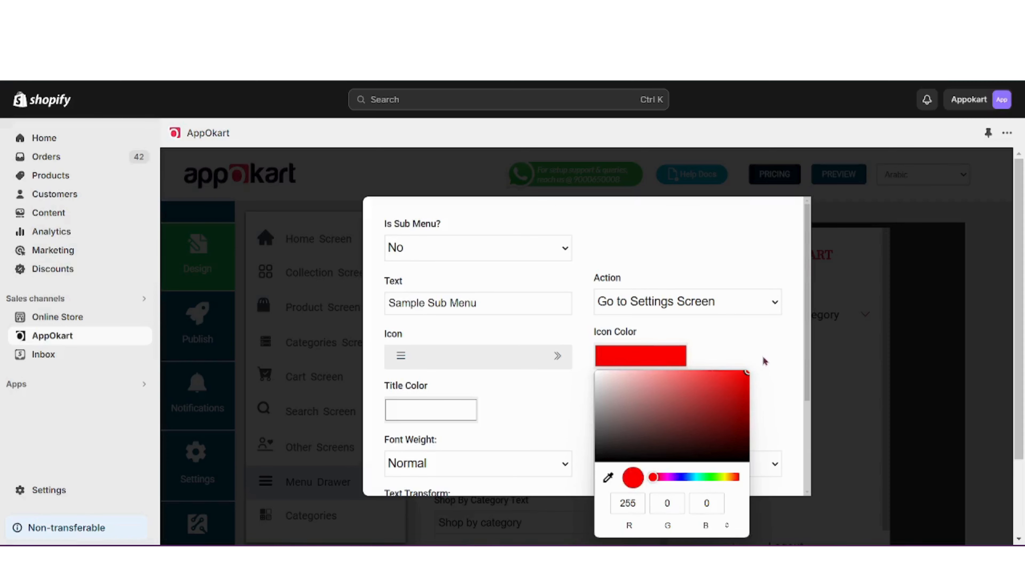
- Set the new tab's title color to black, RGB 0, 0, 0, and its background color to white
left_click(764, 361)
left_click(457, 415)
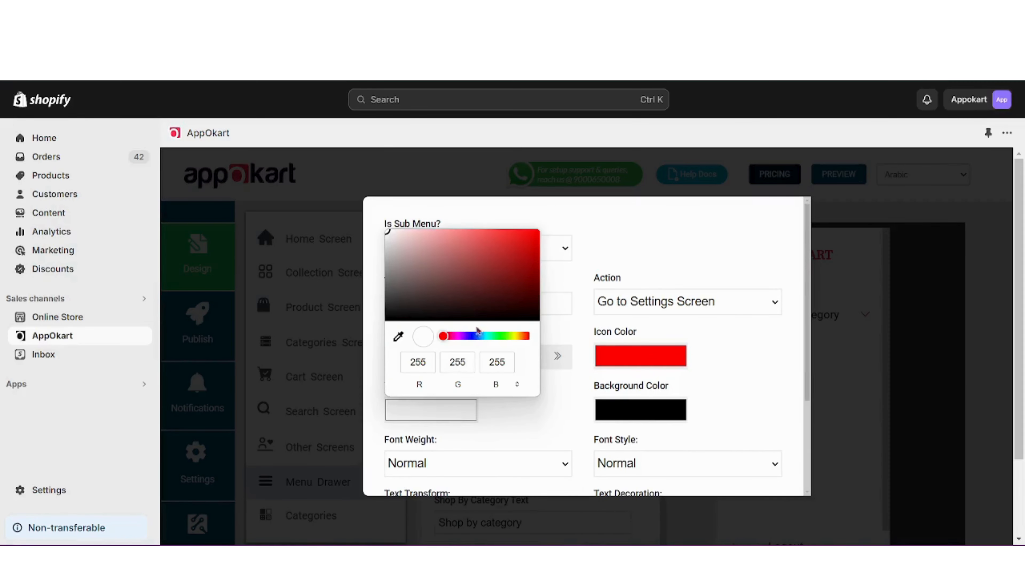
left_click_drag(389, 234, 386, 321)
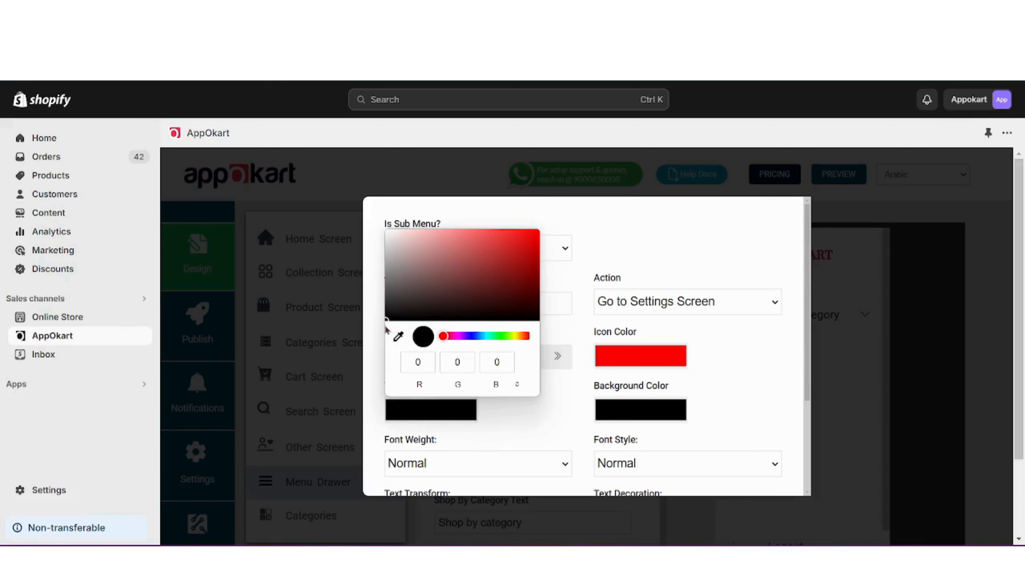
left_click(551, 415)
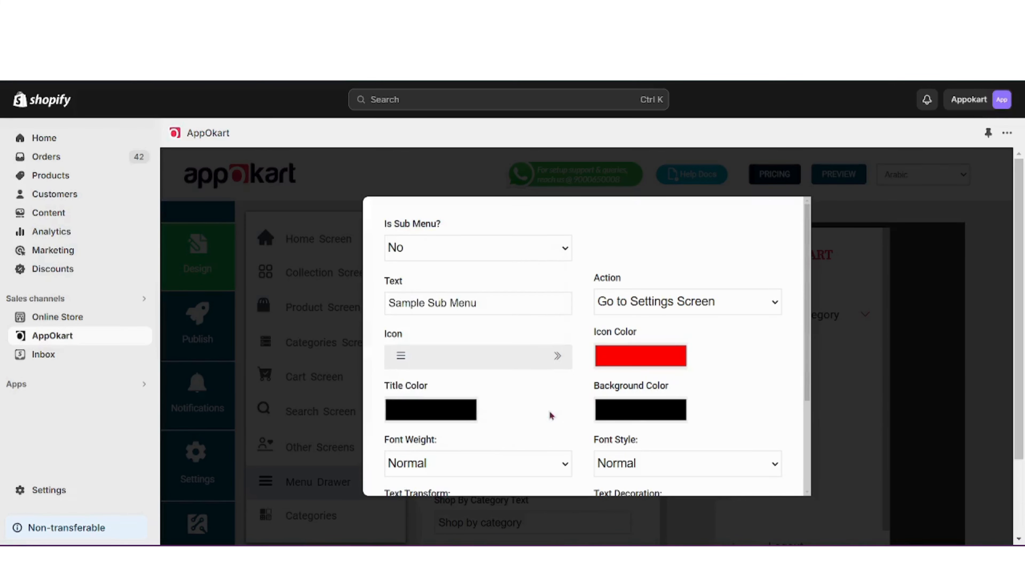
left_click(622, 416)
left_click_drag(597, 321, 589, 222)
left_click(582, 260)
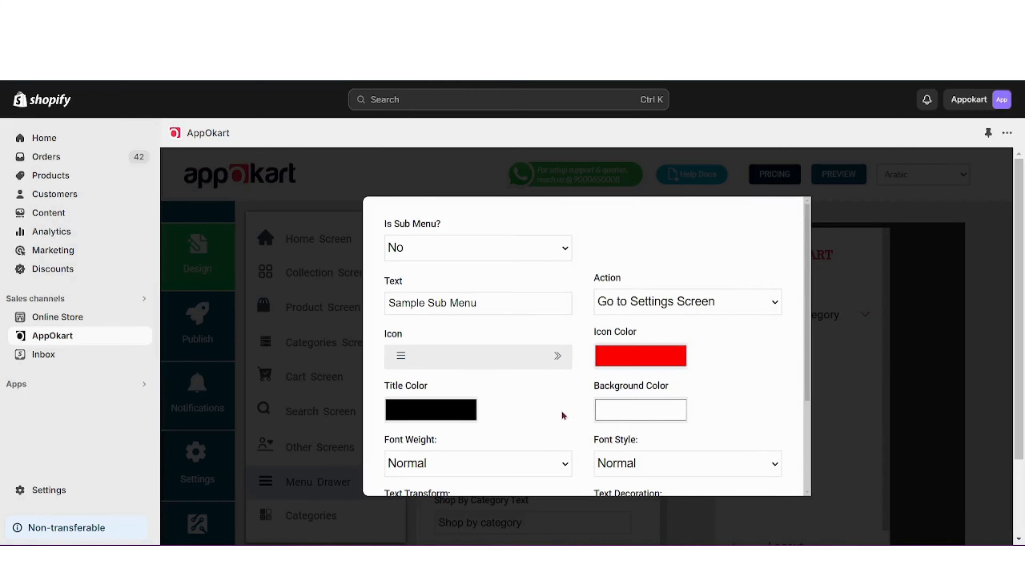
- Review the new tab's settings, leave the remaining text styling at its defaults, and save the tab
scroll(565, 416, "down", 3)
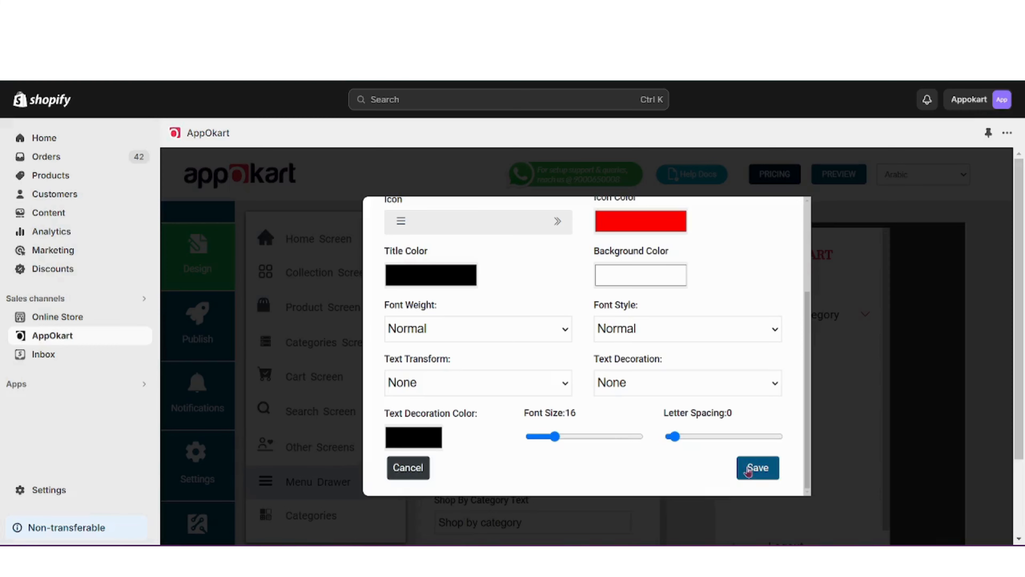
scroll(592, 356, "up", 4)
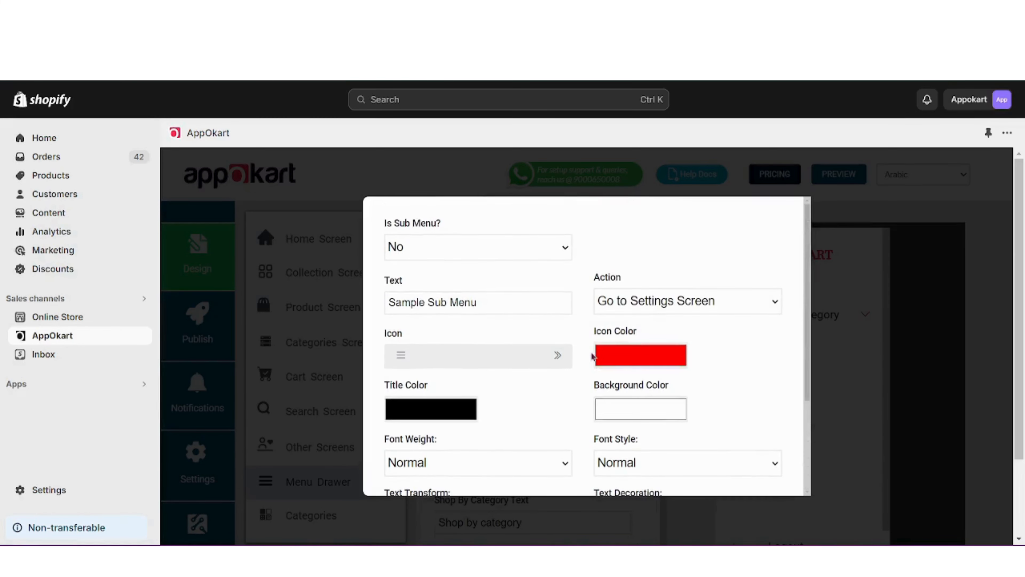
scroll(592, 356, "down", 3)
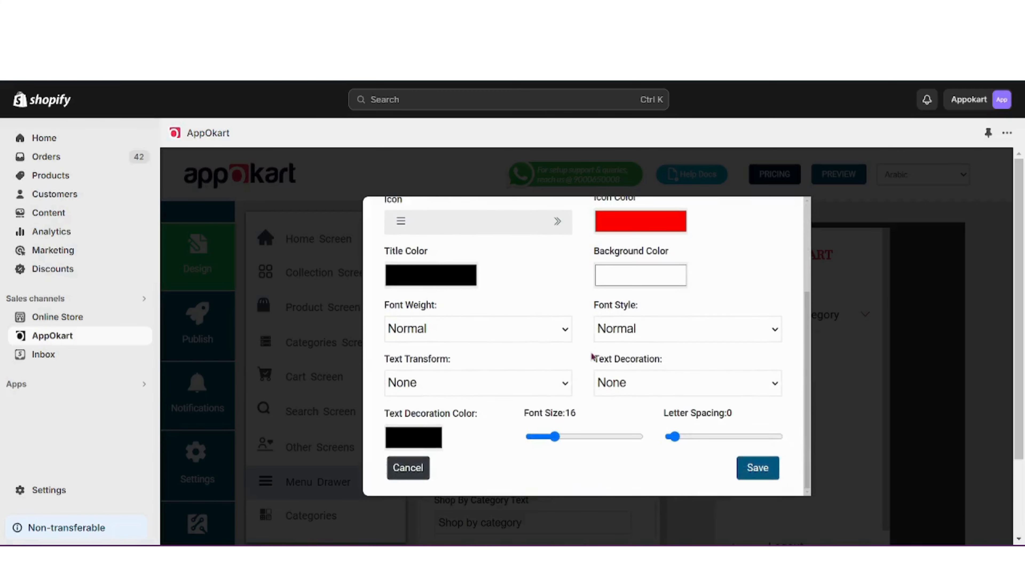
left_click(758, 468)
scroll(764, 477, "down", 2)
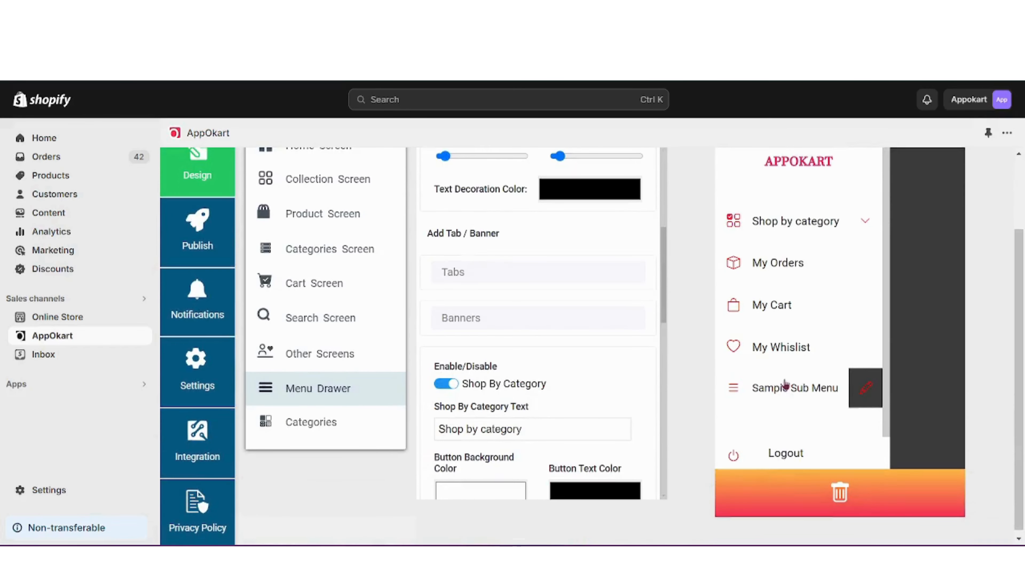
- Reopen the Sample Sub Menu tab's settings from the app preview, review them and save without edits
left_click(865, 387)
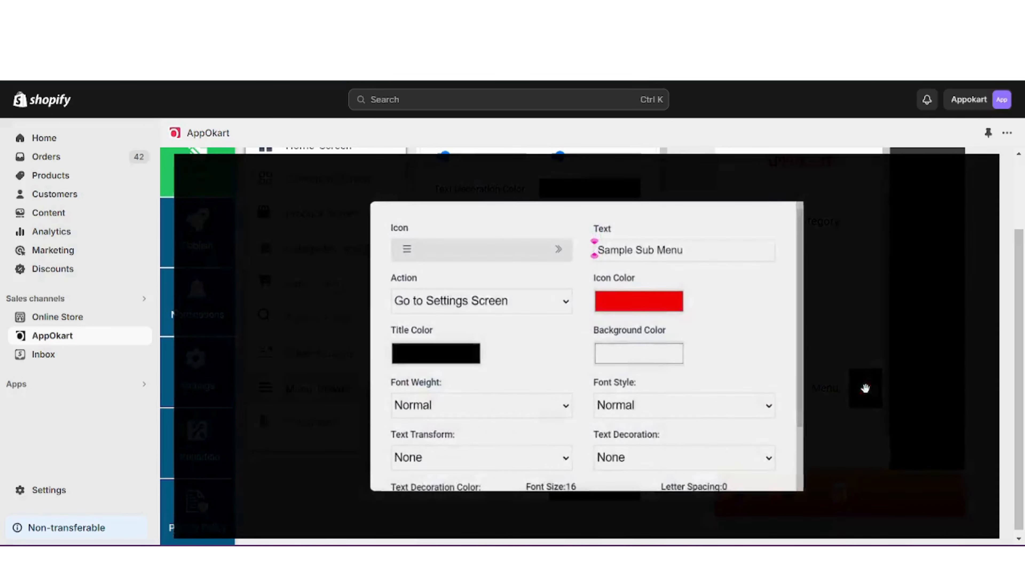
scroll(662, 314, "down", 2)
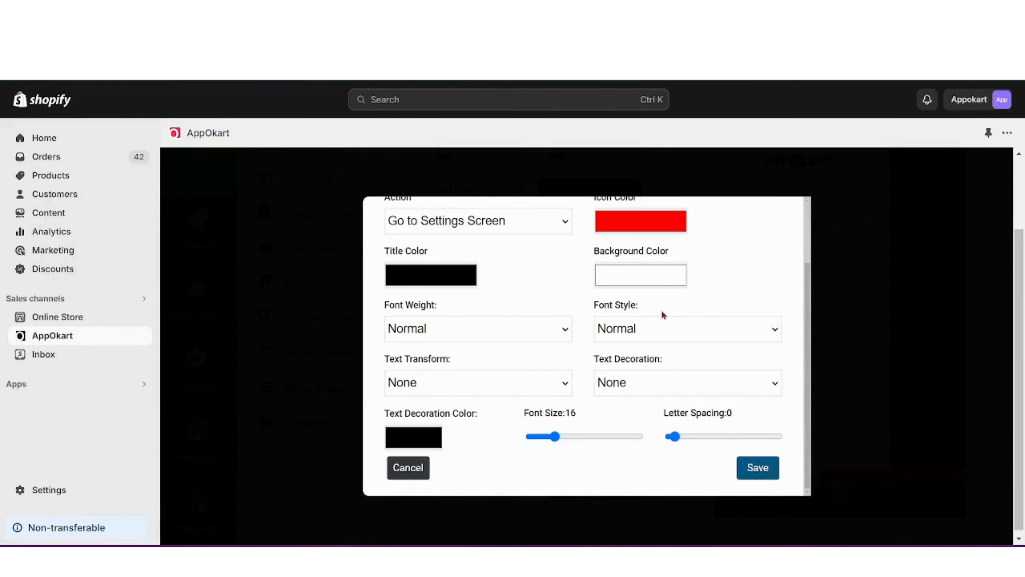
left_click(758, 470)
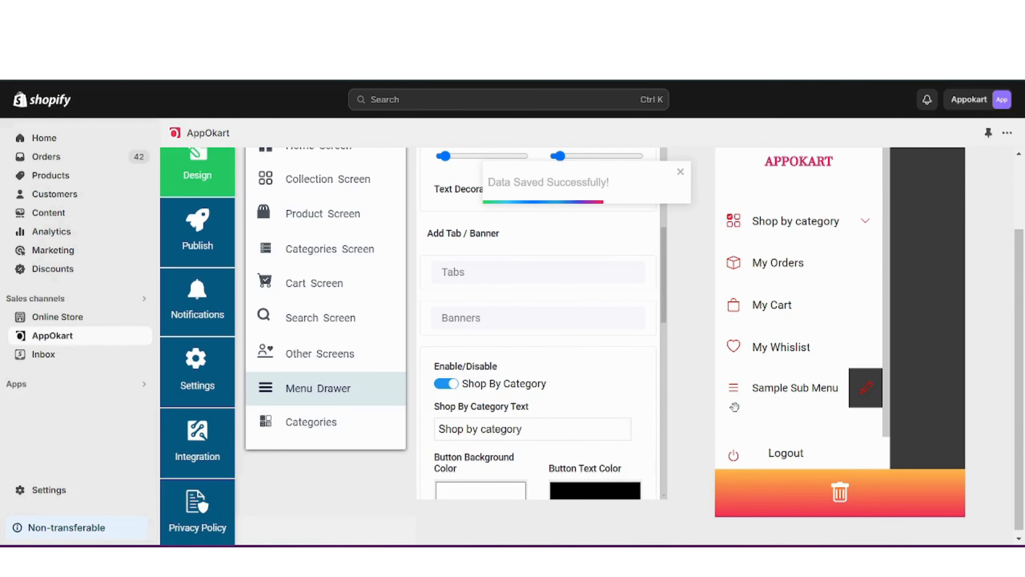
- Start adding a banner to the menu drawer, using Appokart_Logo.png as its image
scroll(499, 318, "up", 2)
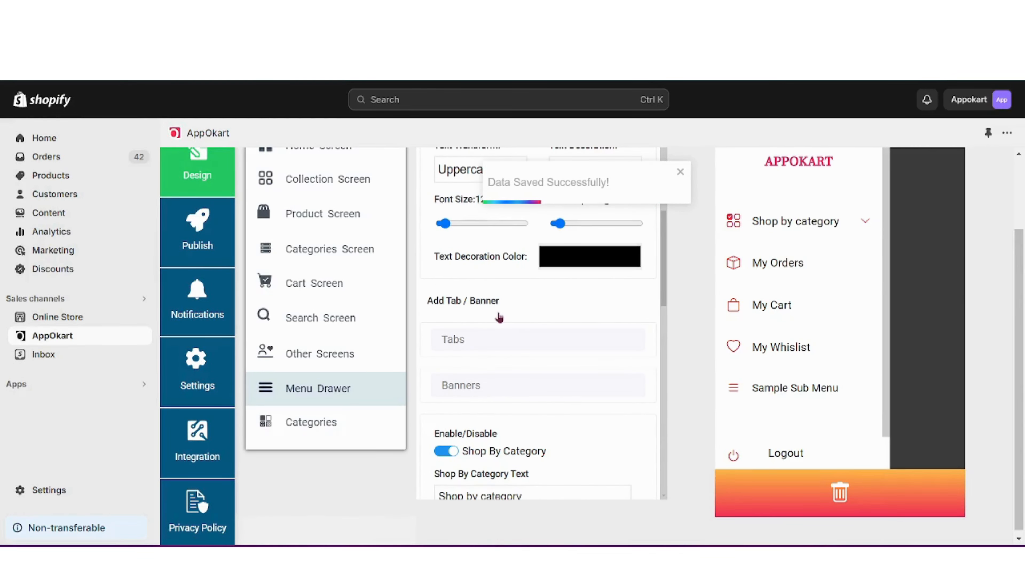
left_click(462, 390)
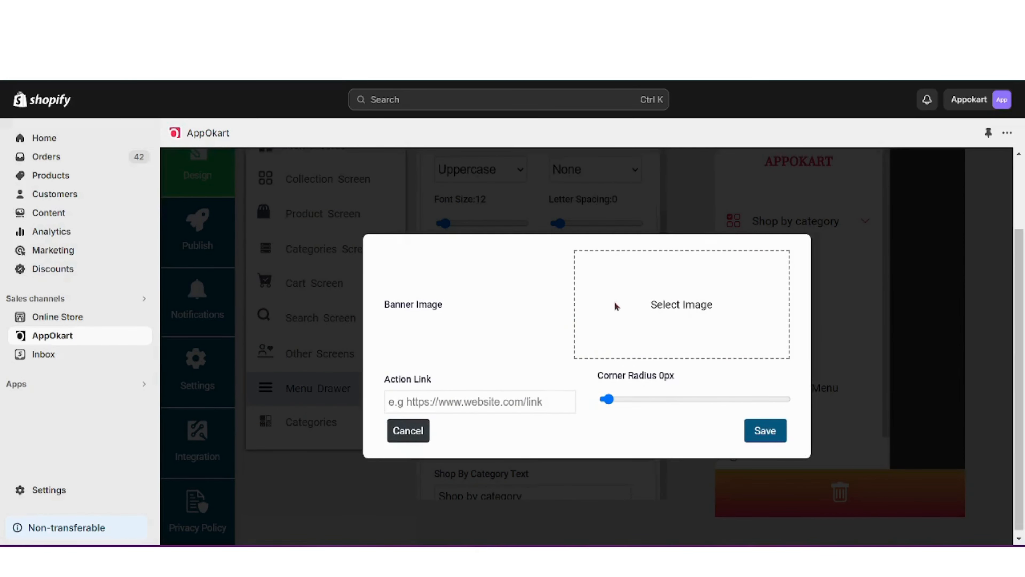
left_click(683, 316)
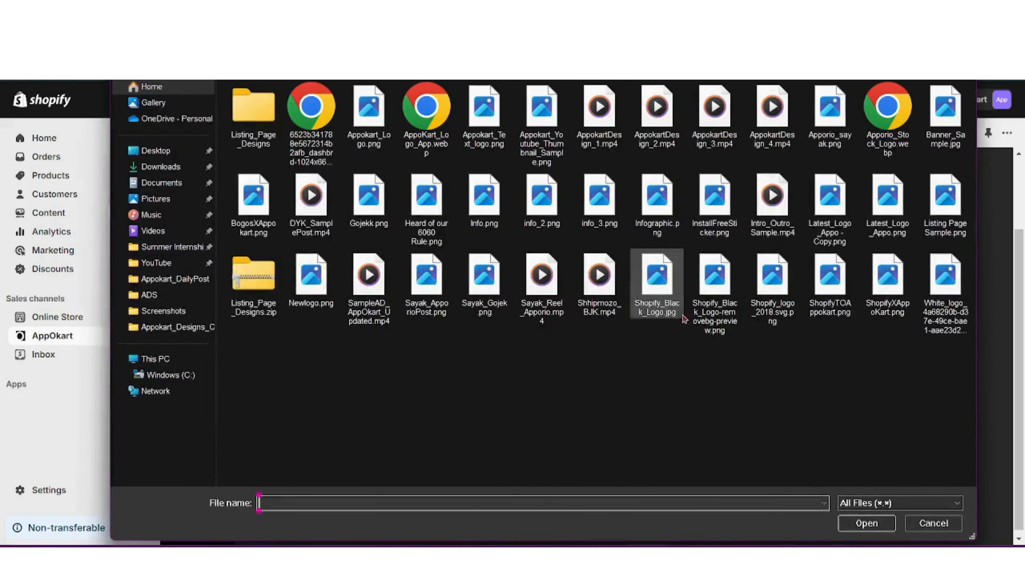
double_click(385, 122)
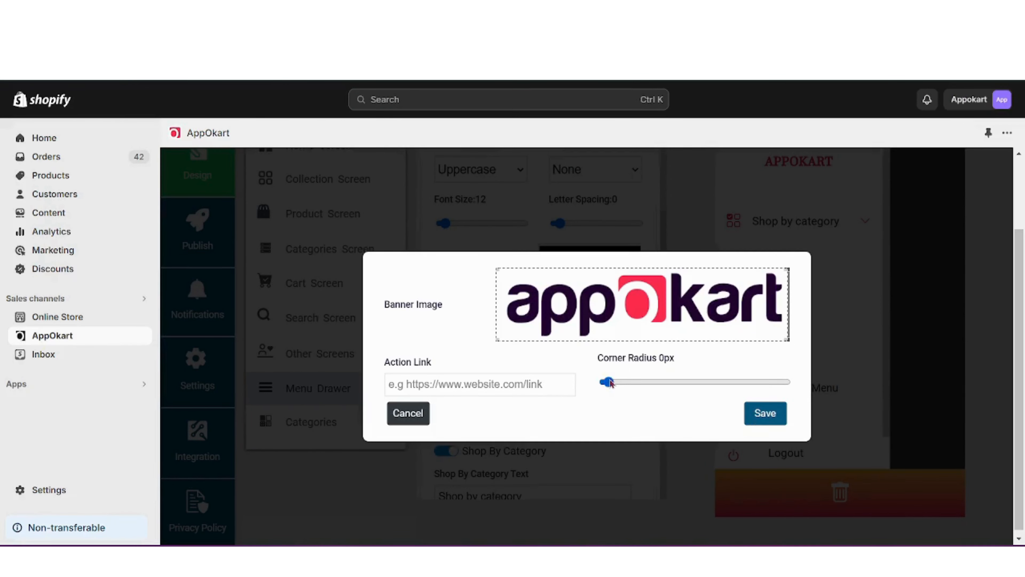
left_click_drag(608, 382, 757, 382)
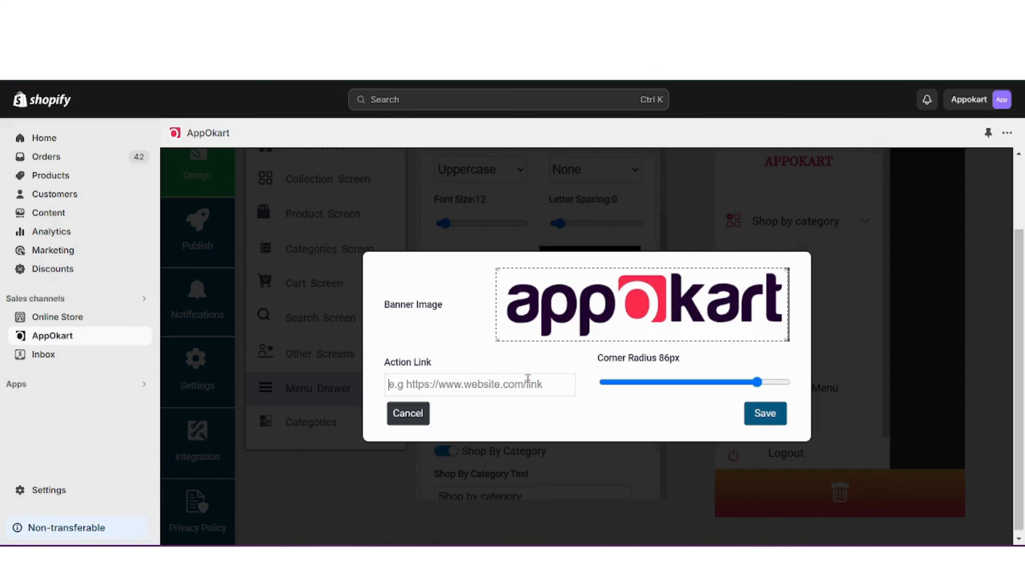
type("https://www.appokart.com")
left_click(755, 415)
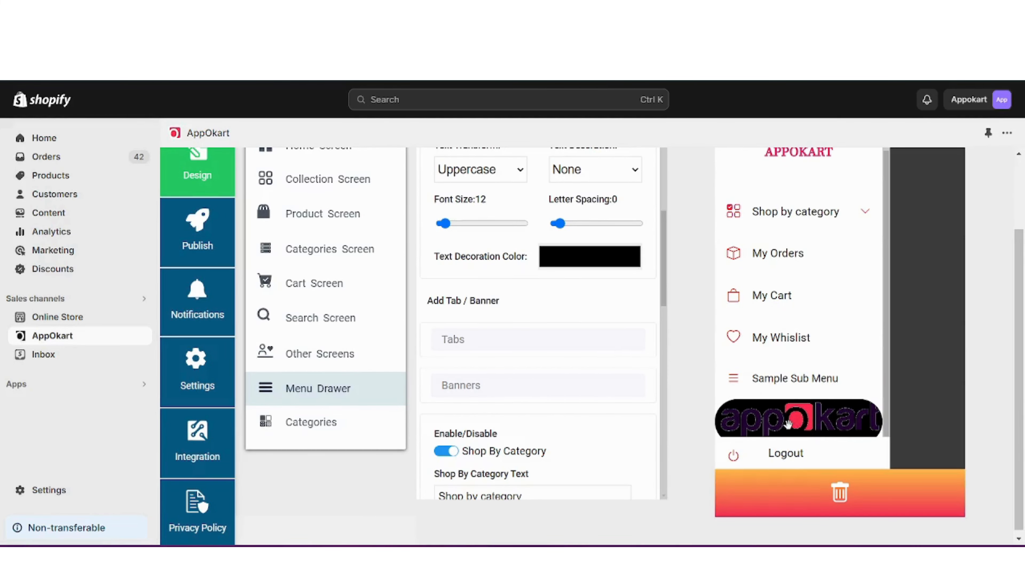
scroll(788, 425, "down", 1)
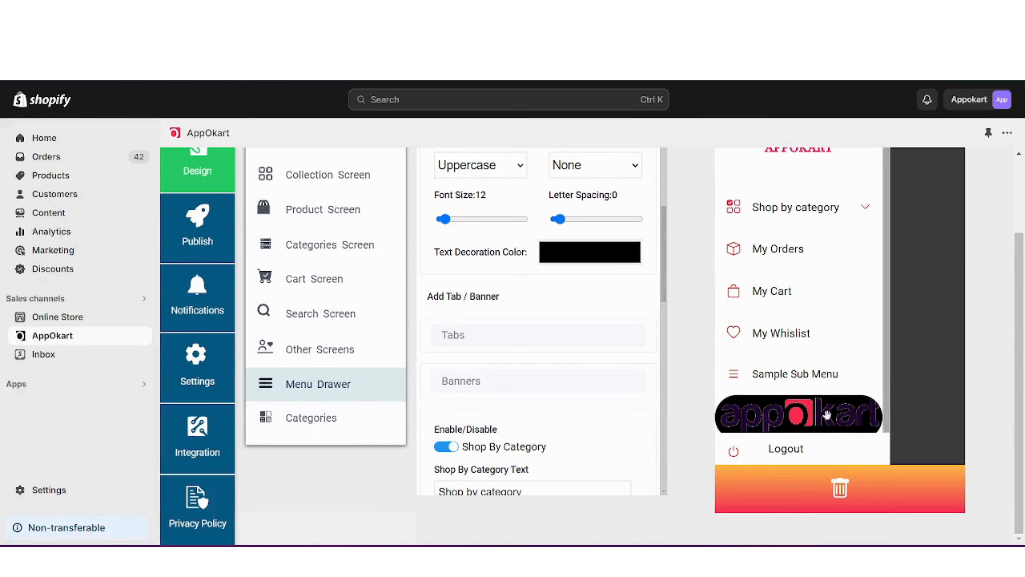
- Start adding another tab as a sub menu, with Is Sub Menu set to Yes and Sample Sub Menu as parent
left_click(552, 340)
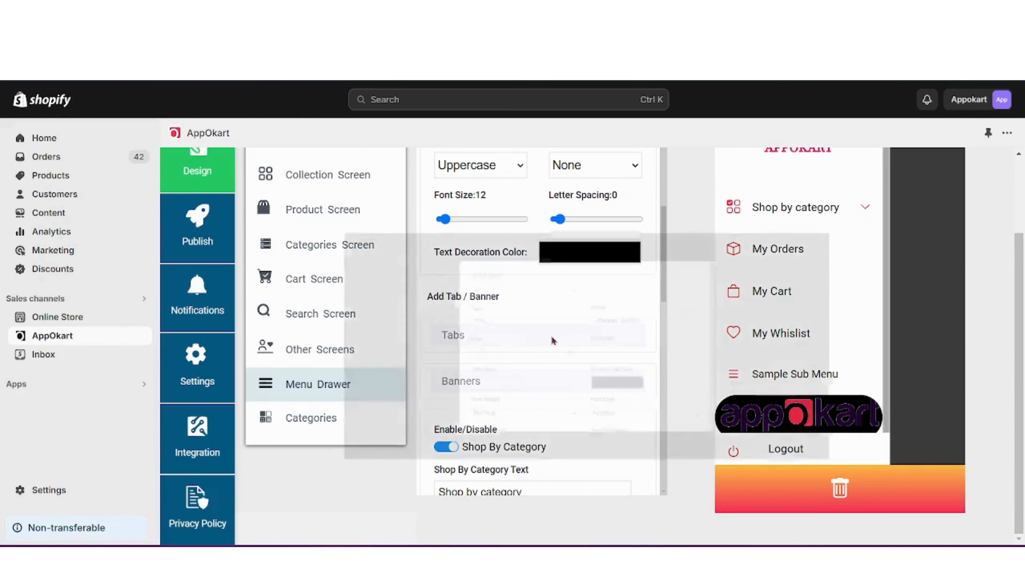
left_click(524, 245)
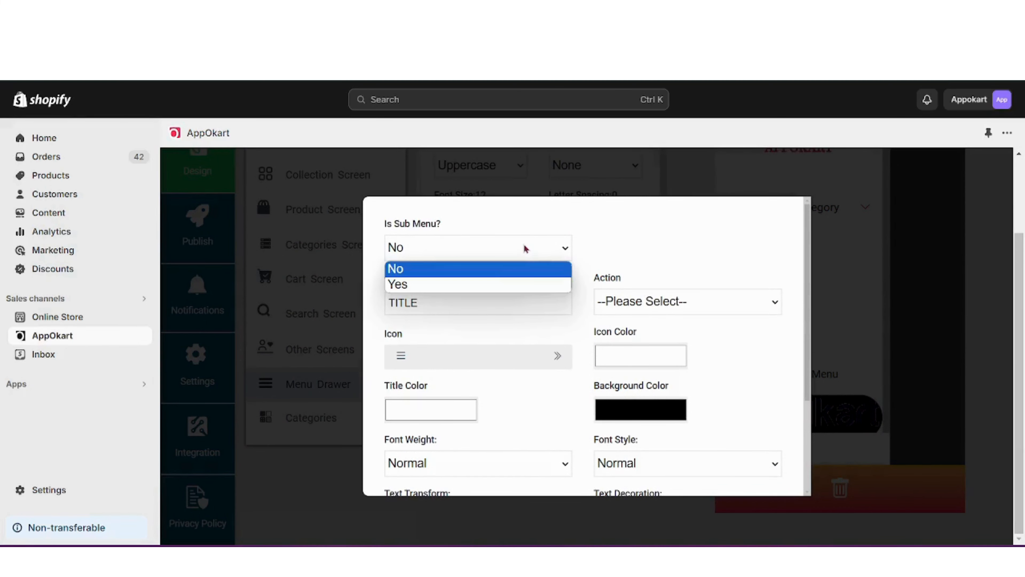
left_click(510, 289)
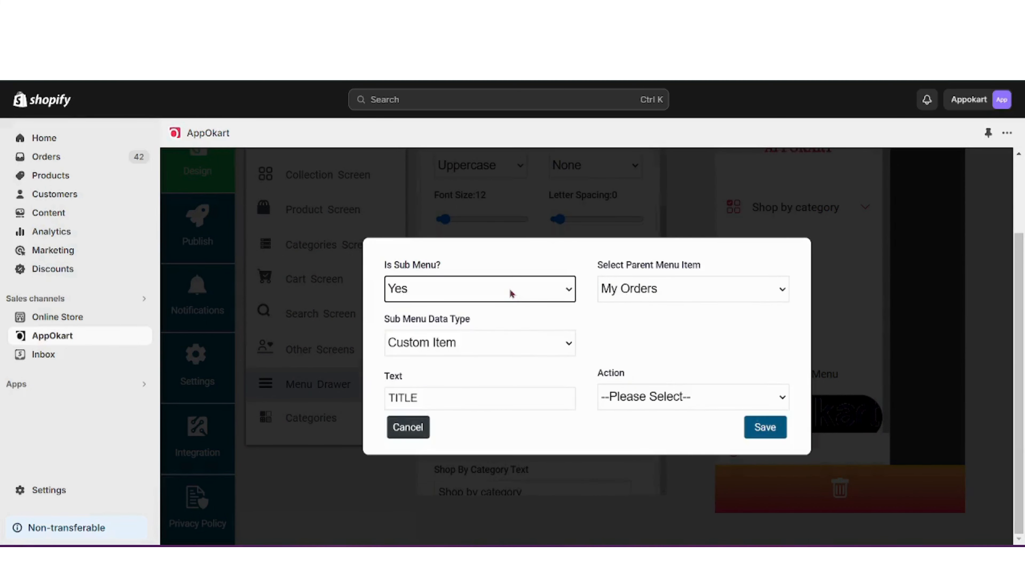
left_click(548, 300)
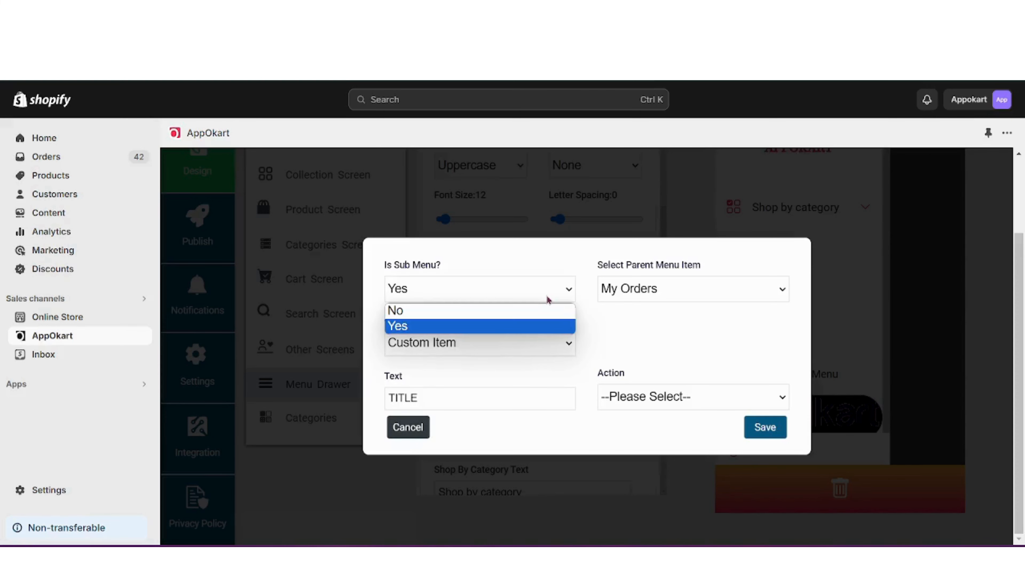
left_click(537, 326)
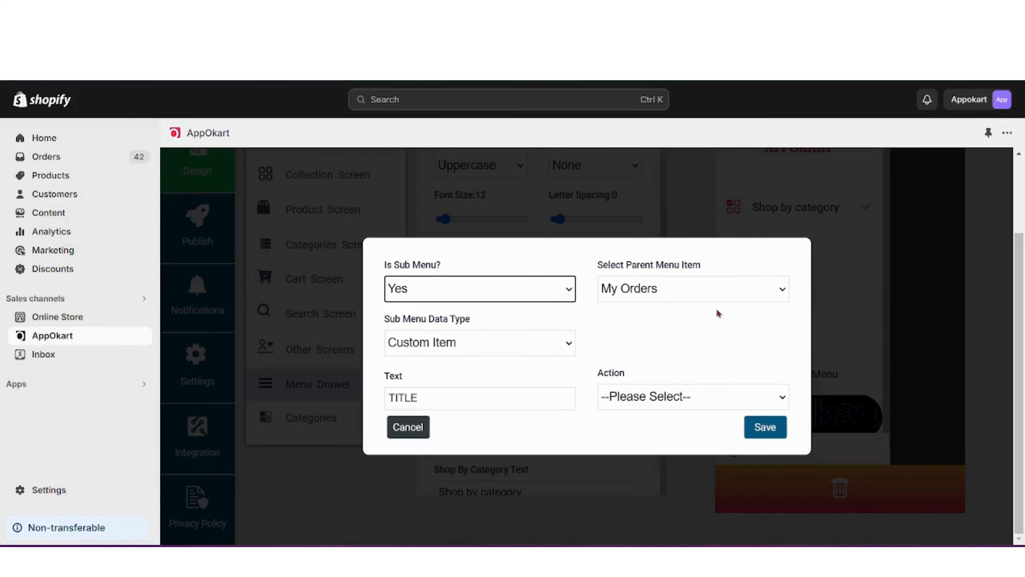
left_click(737, 289)
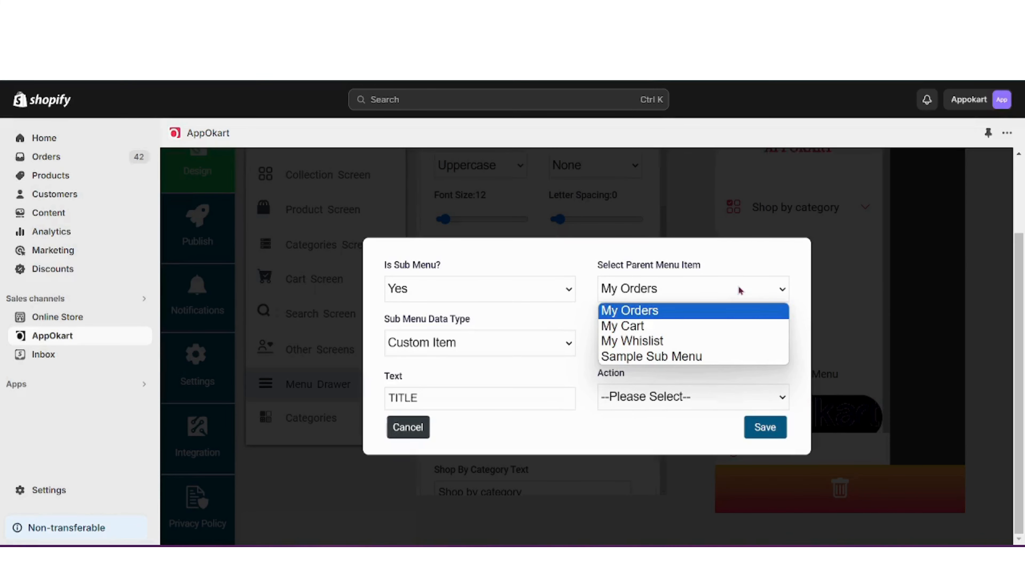
left_click(711, 361)
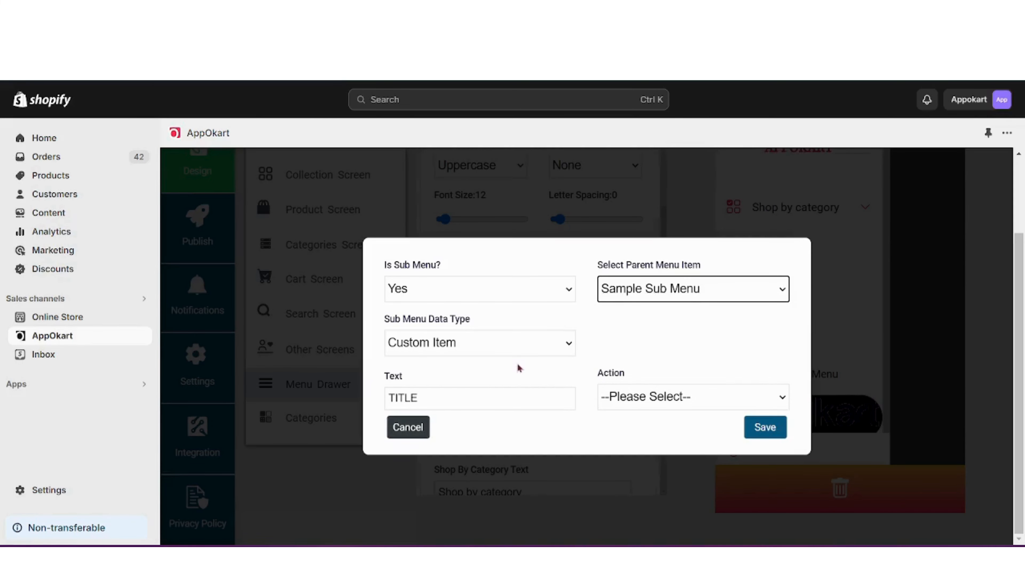
- Replace the sub menu item's text with "Sub Menu in Parent Menu"
left_click(497, 396)
key("BackSpace")
key("BackSpace")
key("BackSpace")
key("BackSpace")
key("BackSpace")
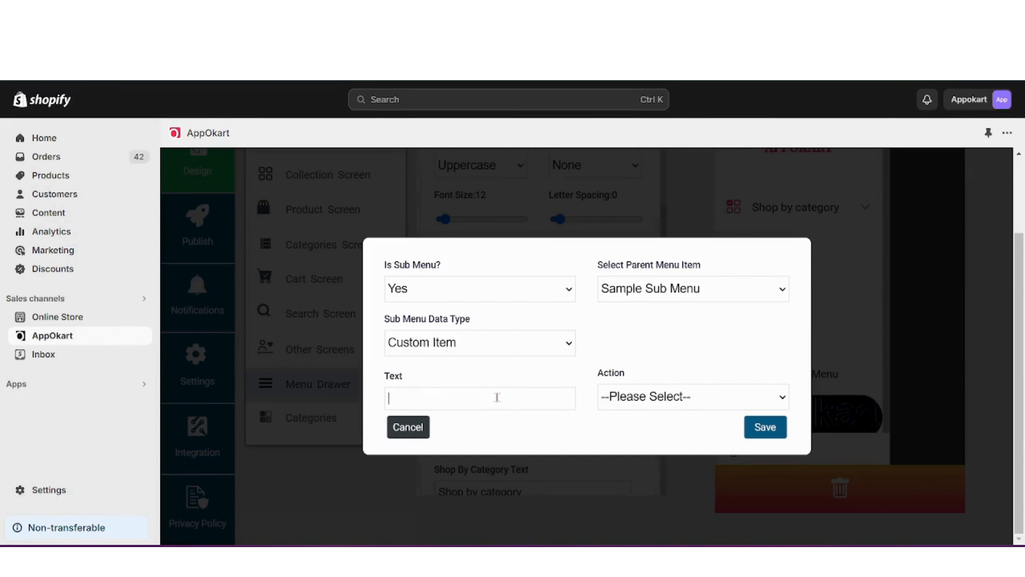
type("Sub Menu in")
key("BackSpace")
key("BackSpace")
type("in Pa")
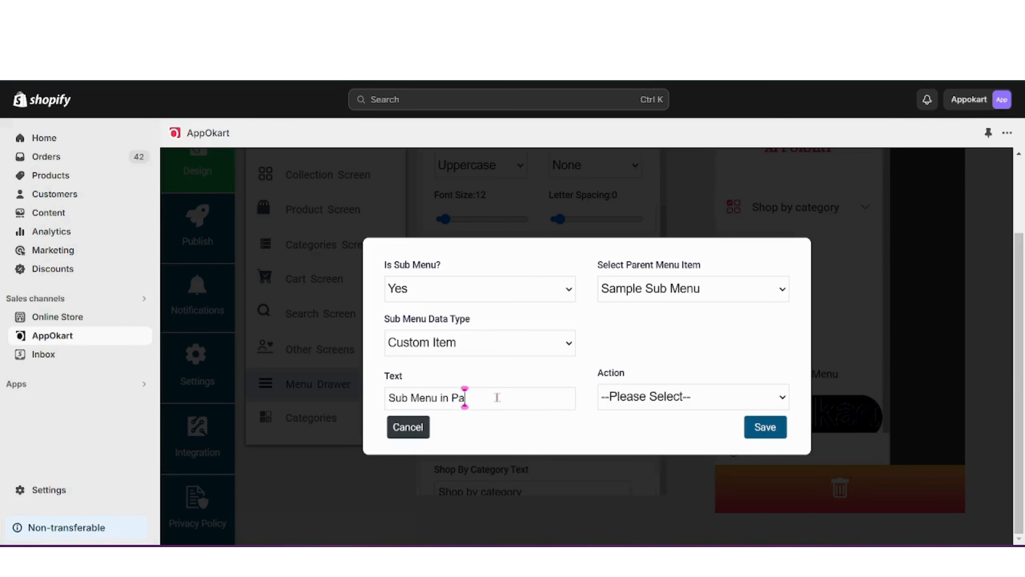
type("rent Menu")
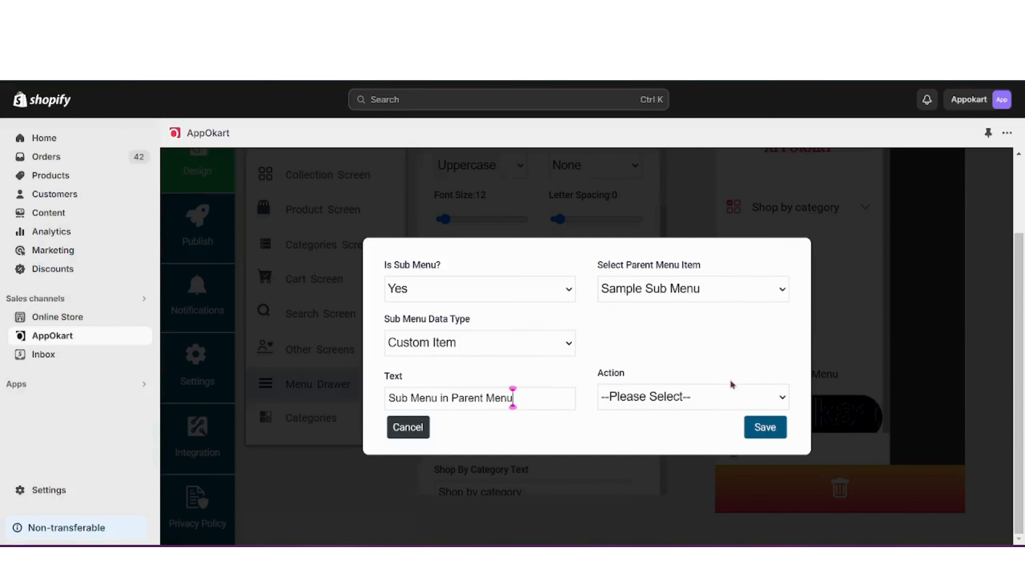
- Set the sub menu item's action to Go to Cart Screen and save the item
left_click(722, 407)
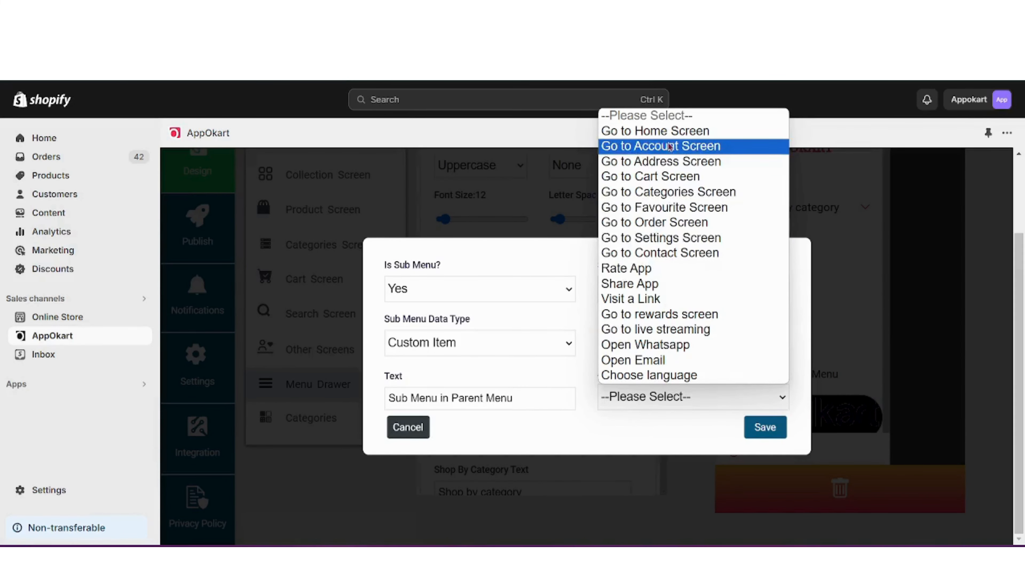
left_click(668, 177)
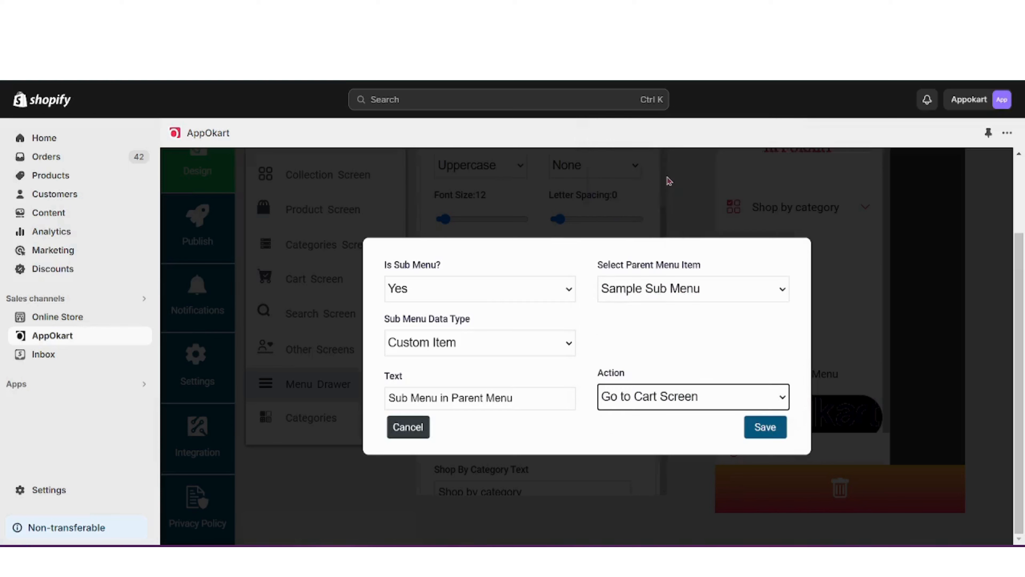
left_click(766, 426)
- Expand Sample Sub Menu in the app preview and look through the menu drawer settings down to the logout styling
mouse_move(834, 379)
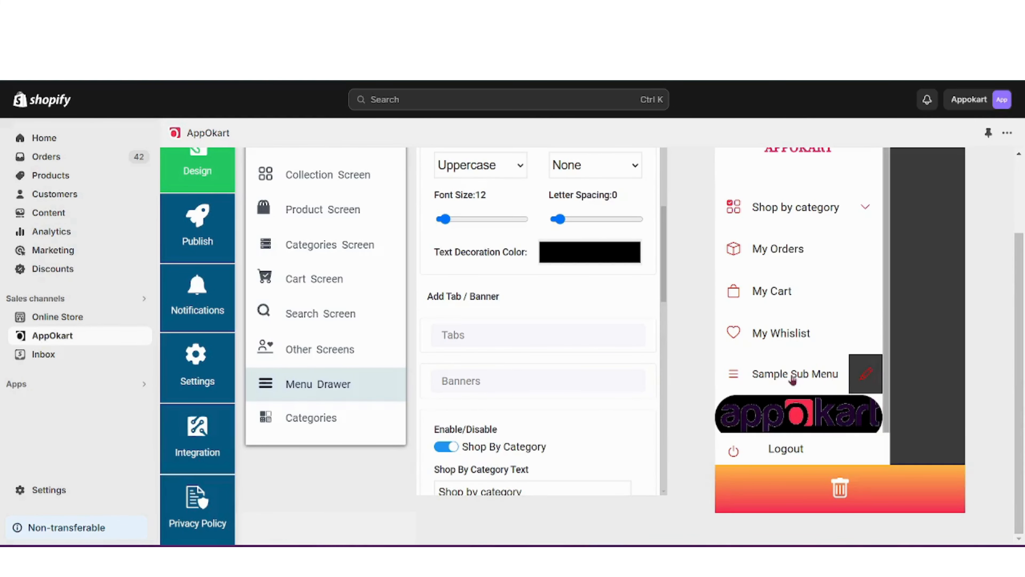
left_click(801, 380)
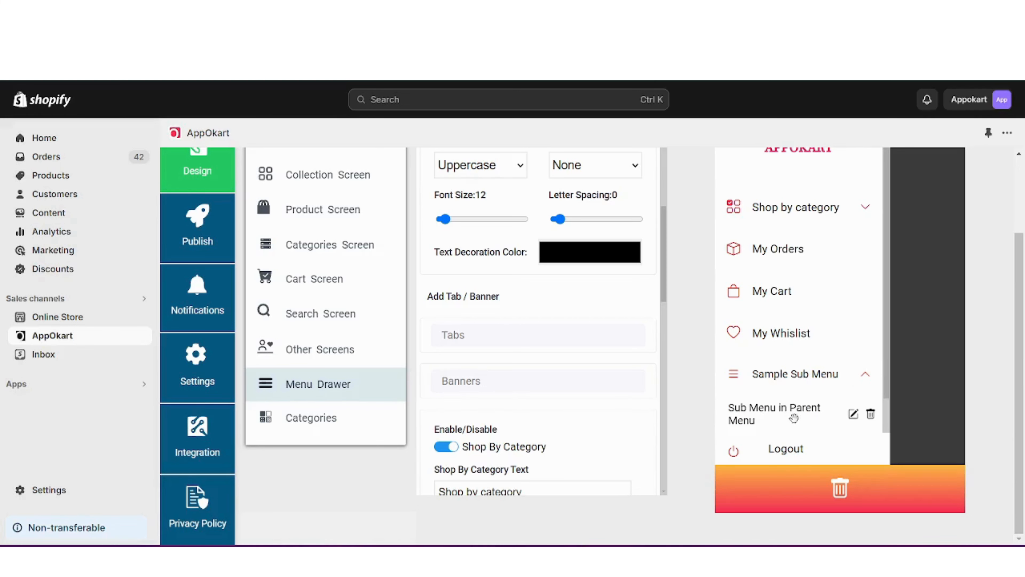
mouse_move(801, 388)
scroll(551, 367, "down", 15)
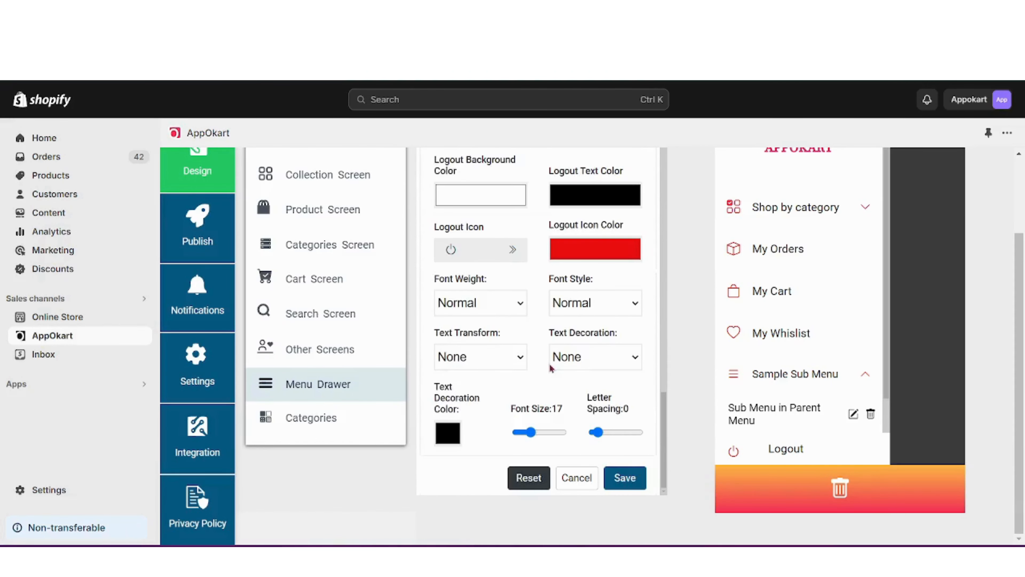
scroll(737, 406, "down", 1)
scroll(739, 403, "up", 2)
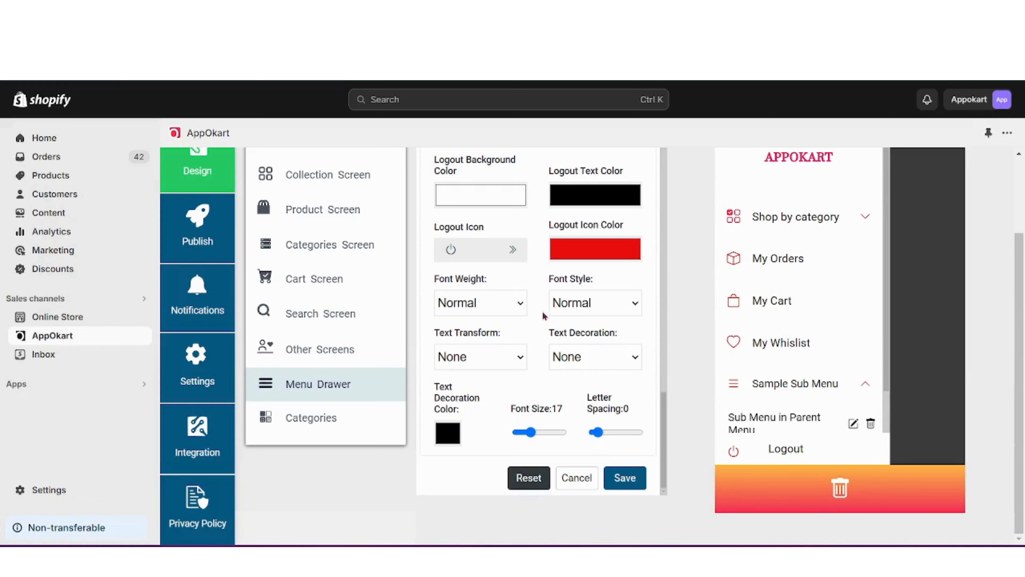
scroll(547, 319, "up", 15)
mouse_move(792, 355)
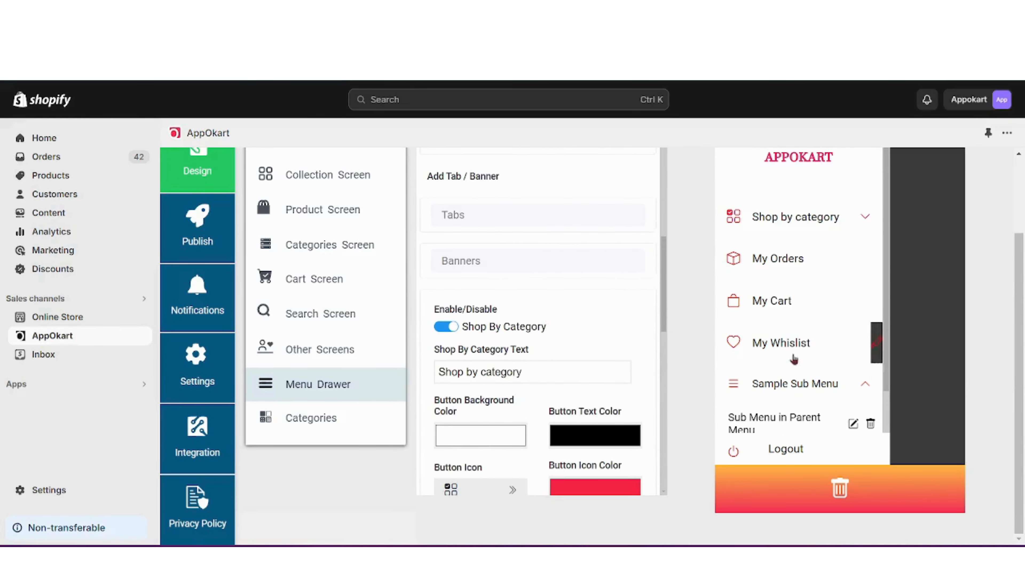
- Change the My Whislist tab's text to "My Whislist sample" and its icon color to black
left_click(868, 342)
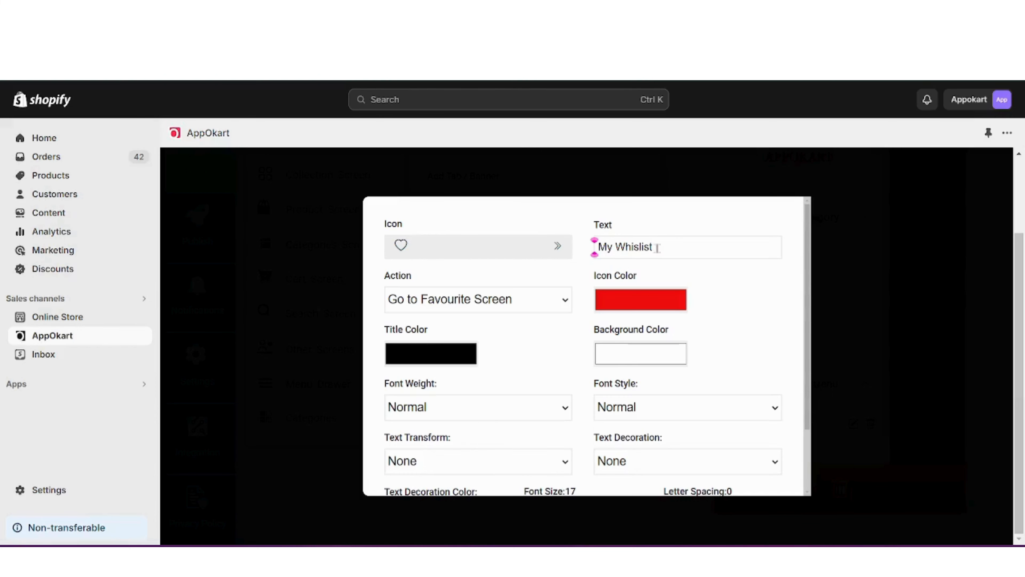
left_click(653, 247)
type("sample")
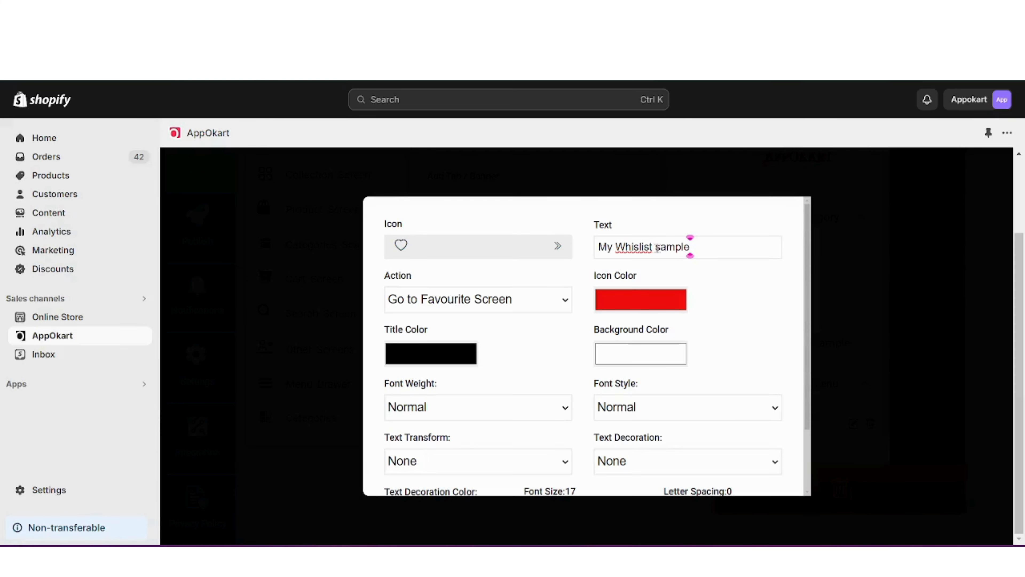
left_click(625, 299)
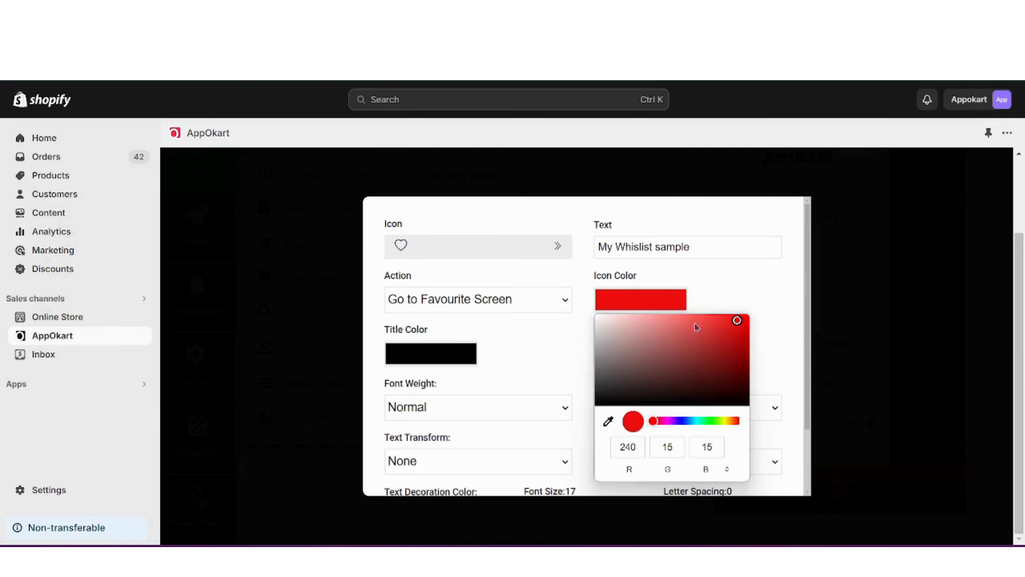
left_click_drag(734, 326, 532, 363)
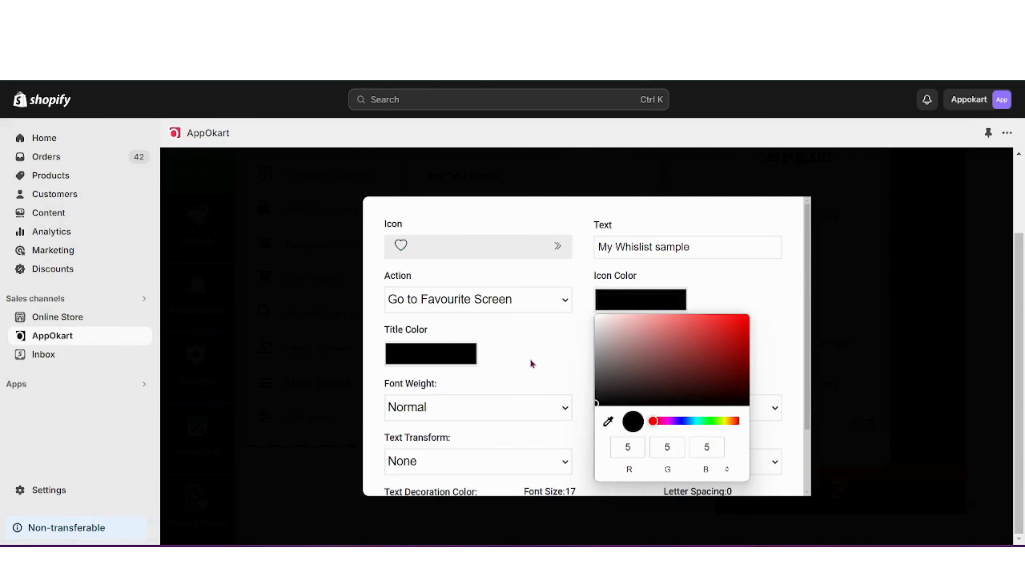
left_click(532, 363)
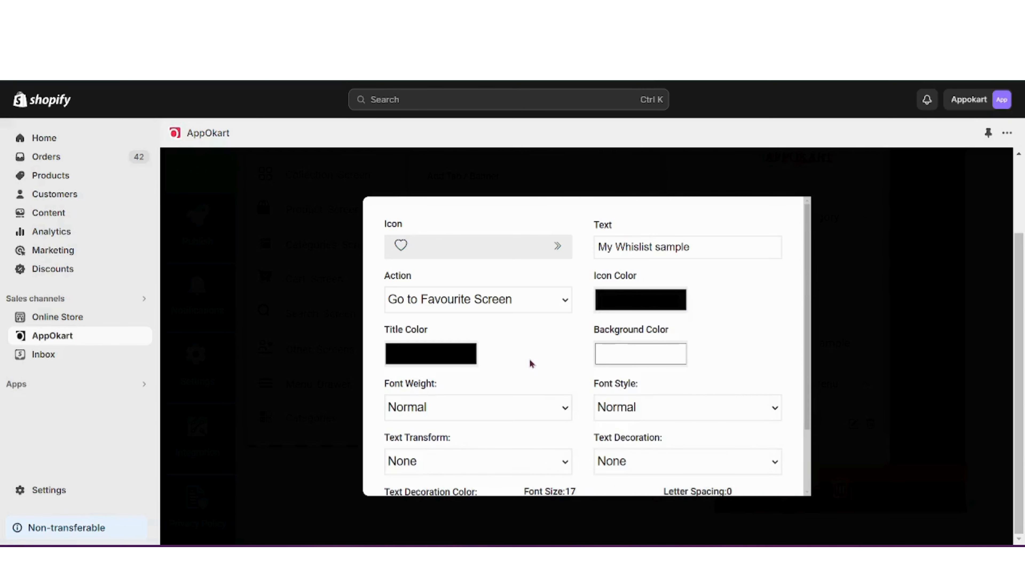
- Give the My Whislist sample tab a red background (RGB 249, 31, 31), enlarge its font size, and save the tab
left_click(632, 356)
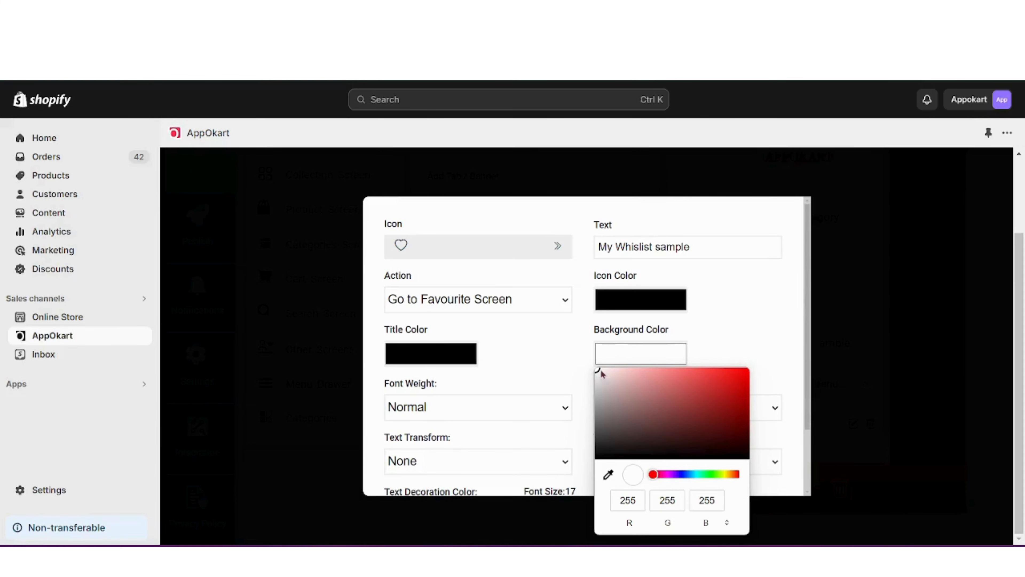
left_click_drag(599, 372, 731, 373)
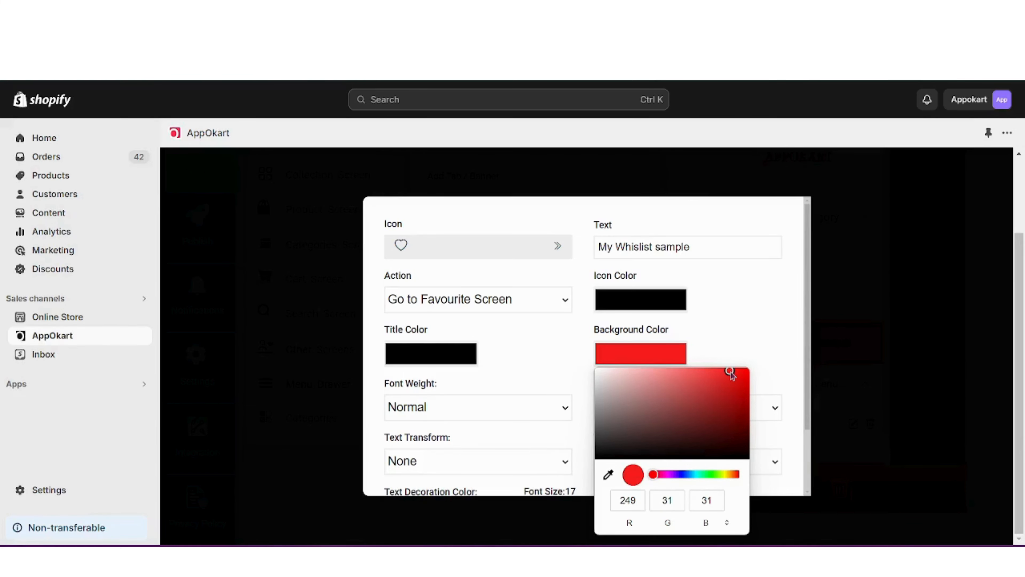
left_click(583, 362)
scroll(489, 343, "down", 2)
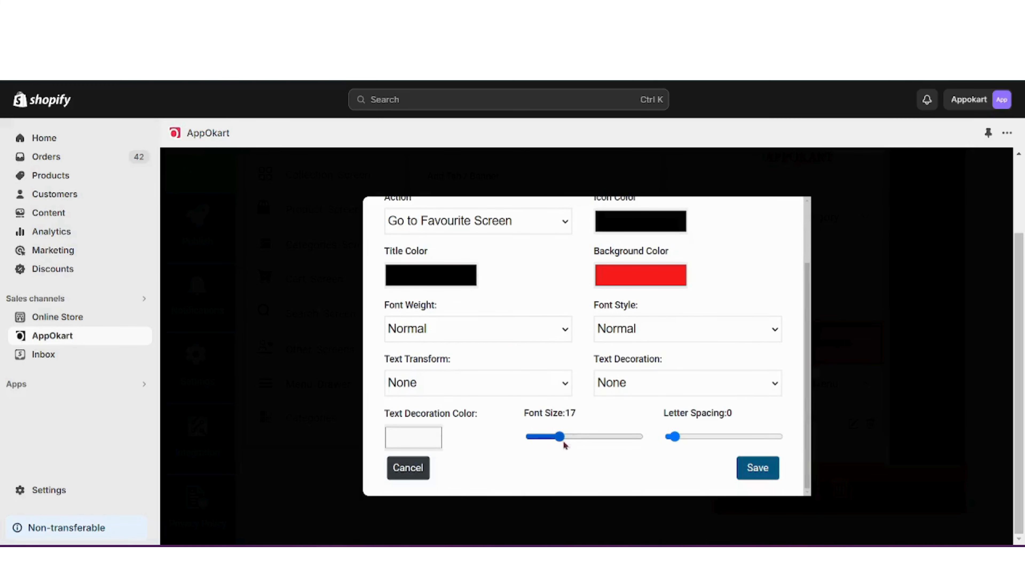
left_click_drag(561, 437, 590, 437)
left_click(755, 468)
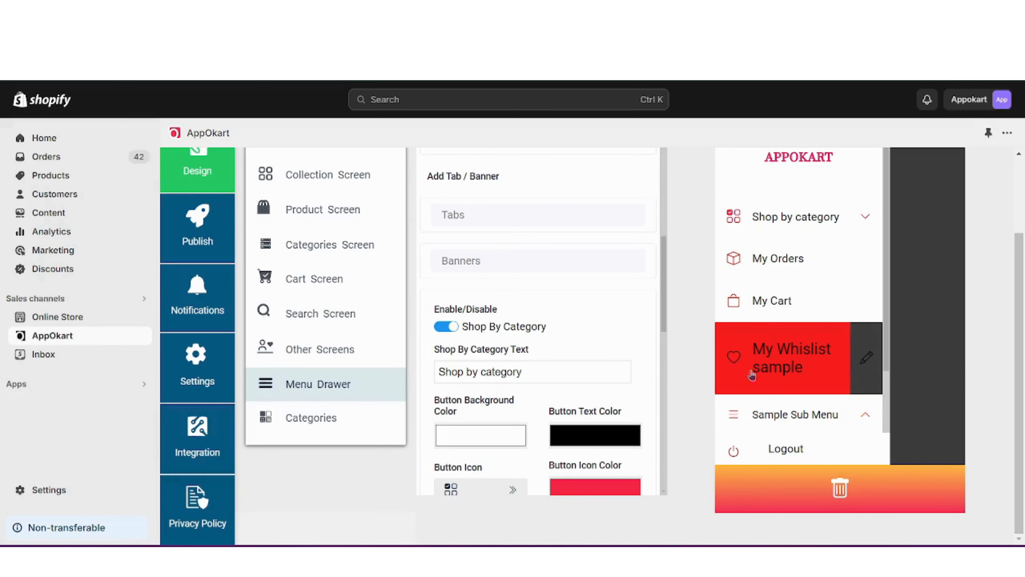
- Delete the Sub Menu in Parent Menu item under Sample Sub Menu, and remove the Appokart banner from the app preview
scroll(565, 400, "down", 10)
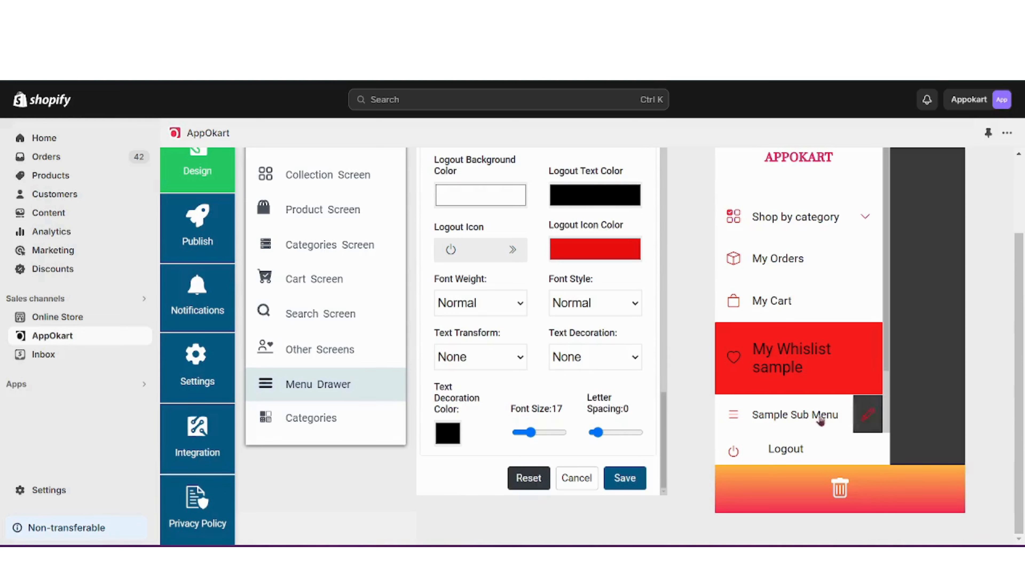
scroll(821, 420, "down", 1)
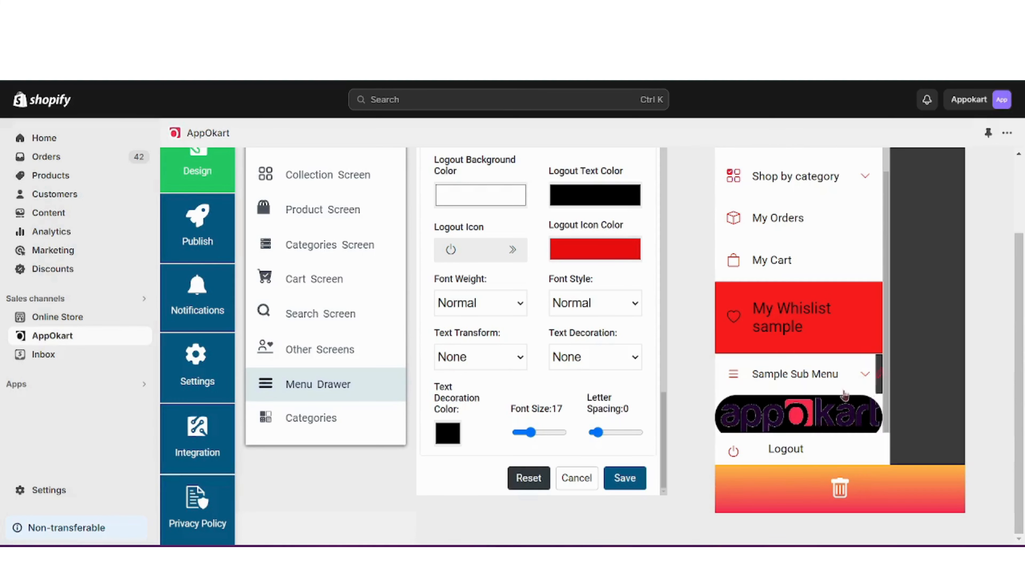
left_click(836, 381)
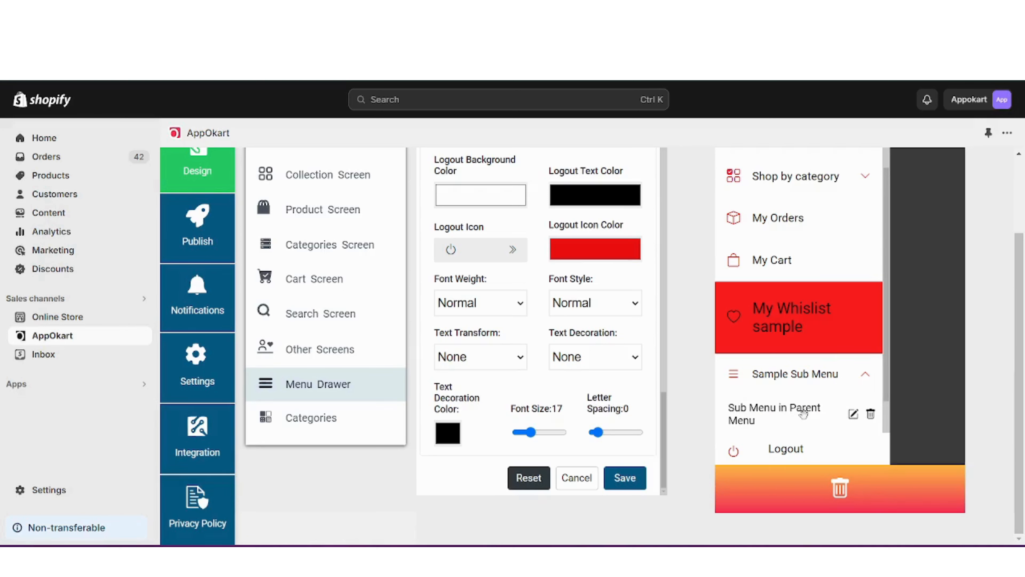
left_click(870, 416)
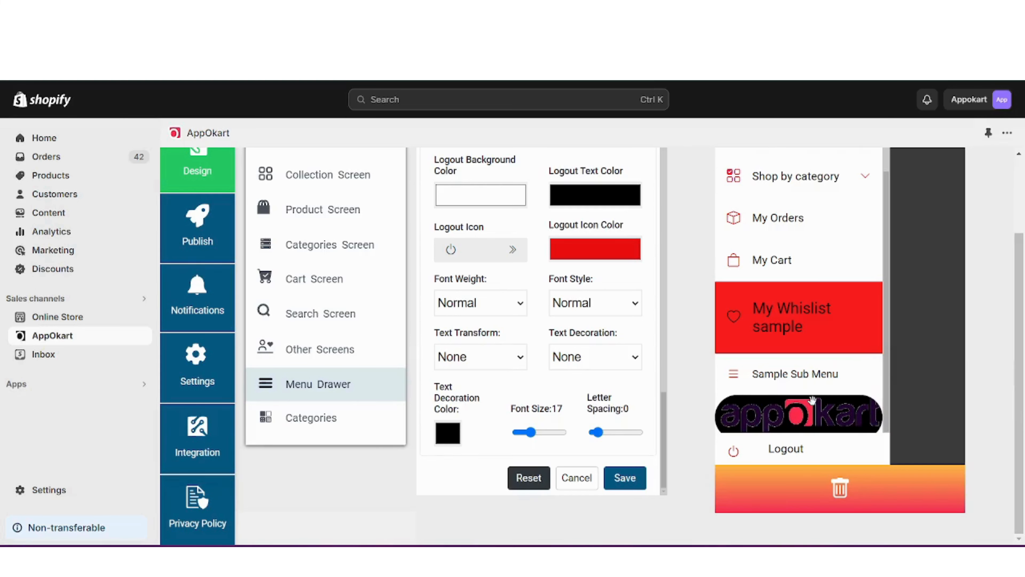
left_click_drag(797, 410, 840, 487)
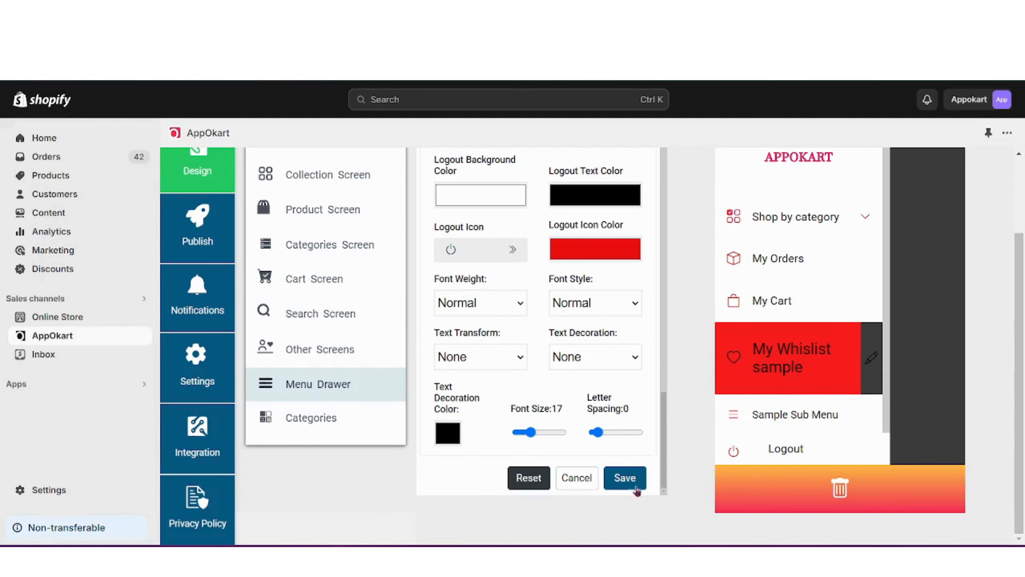
- Reset the menu drawer to its default design and save it
left_click(533, 480)
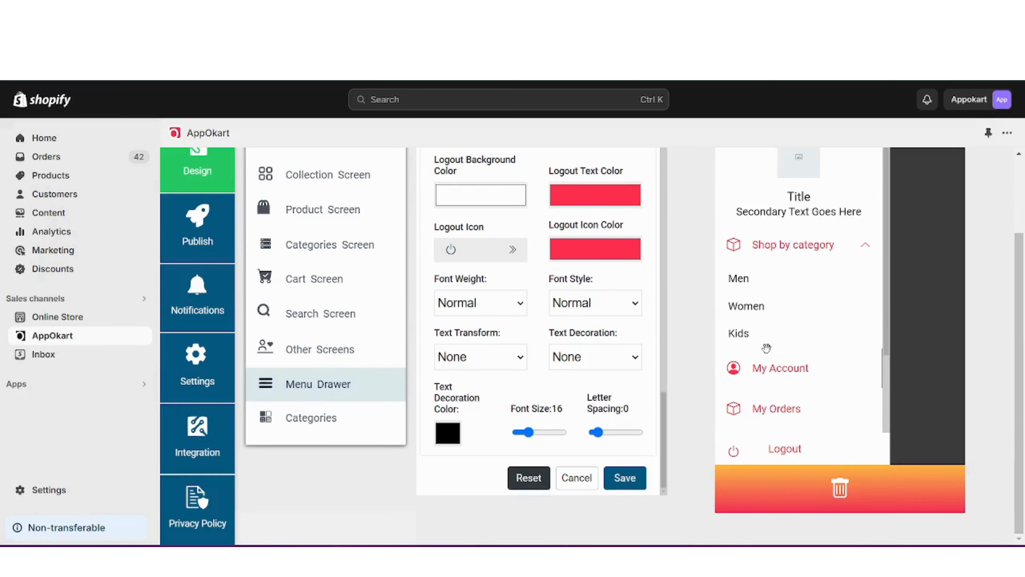
scroll(615, 331, "up", 15)
left_click(611, 480)
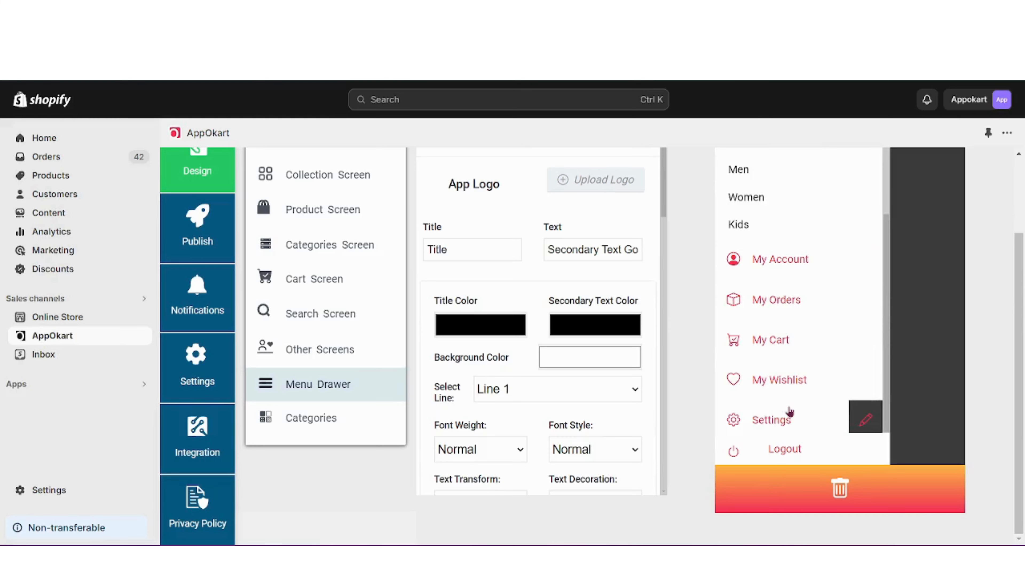
scroll(790, 411, "up", 3)
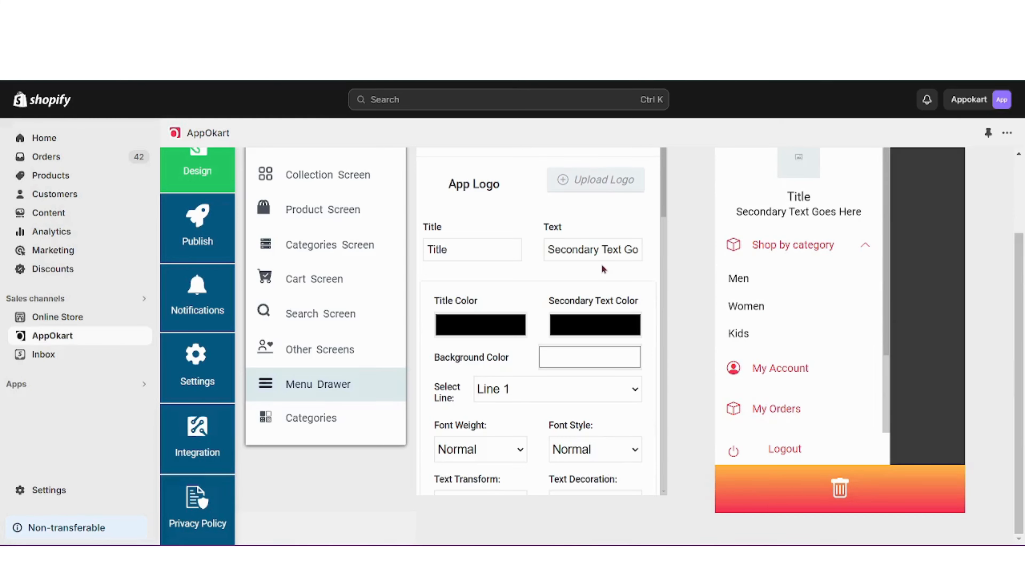
scroll(533, 407, "down", 10)
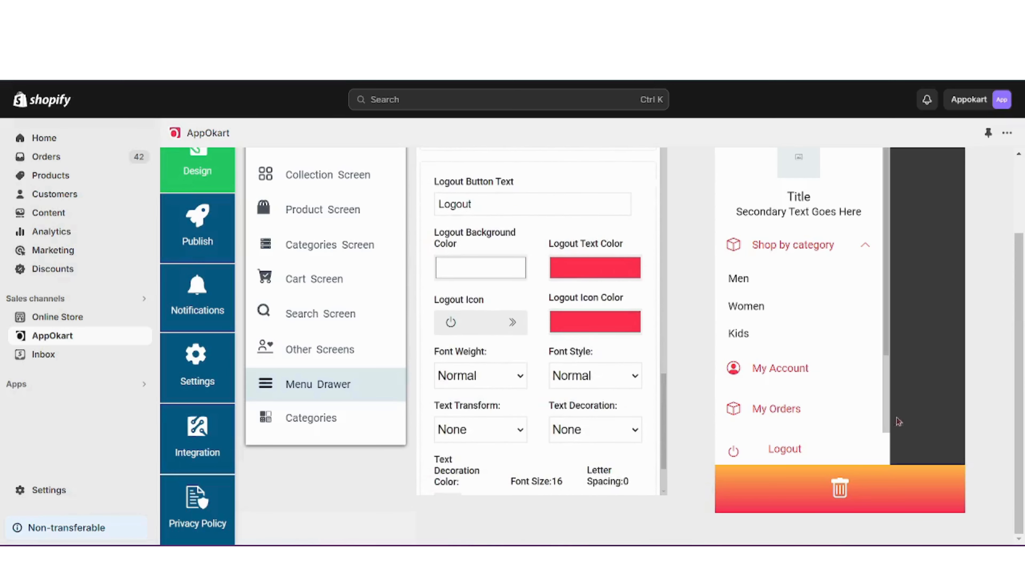
- Switch the app design language from Arabic to English
scroll(850, 317, "up", 3)
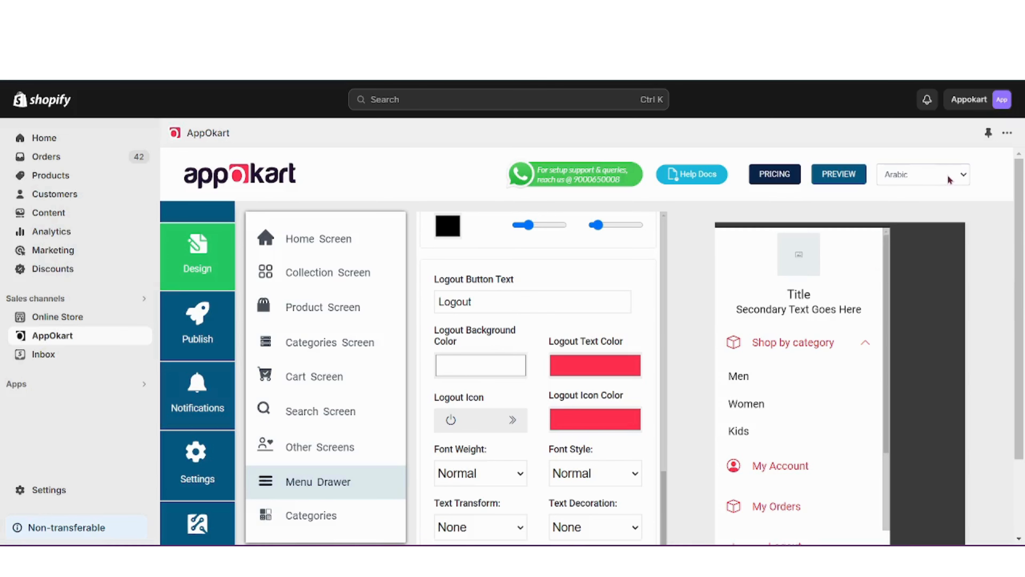
scroll(911, 298, "down", 2)
scroll(911, 298, "up", 2)
left_click(950, 182)
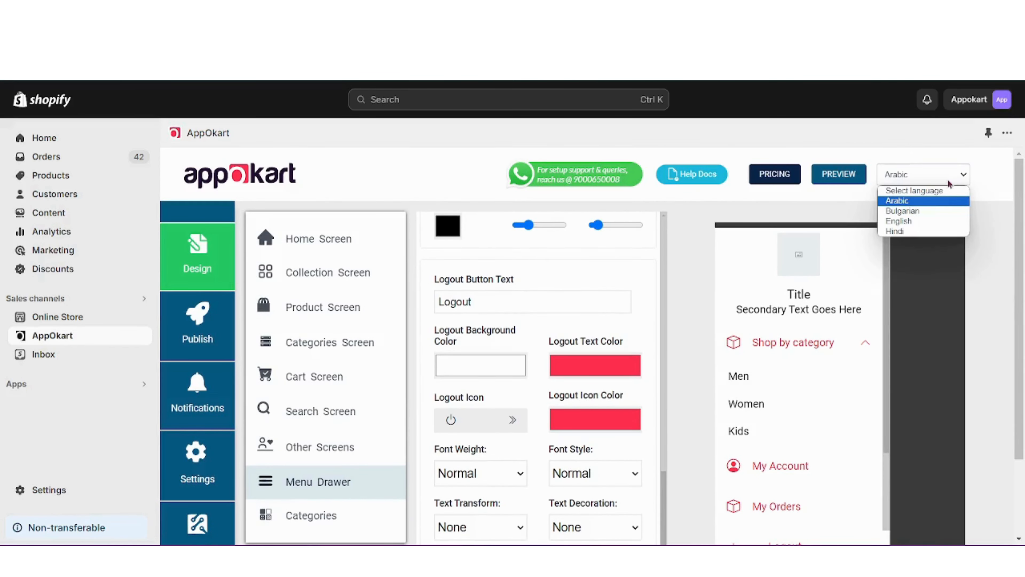
left_click(920, 221)
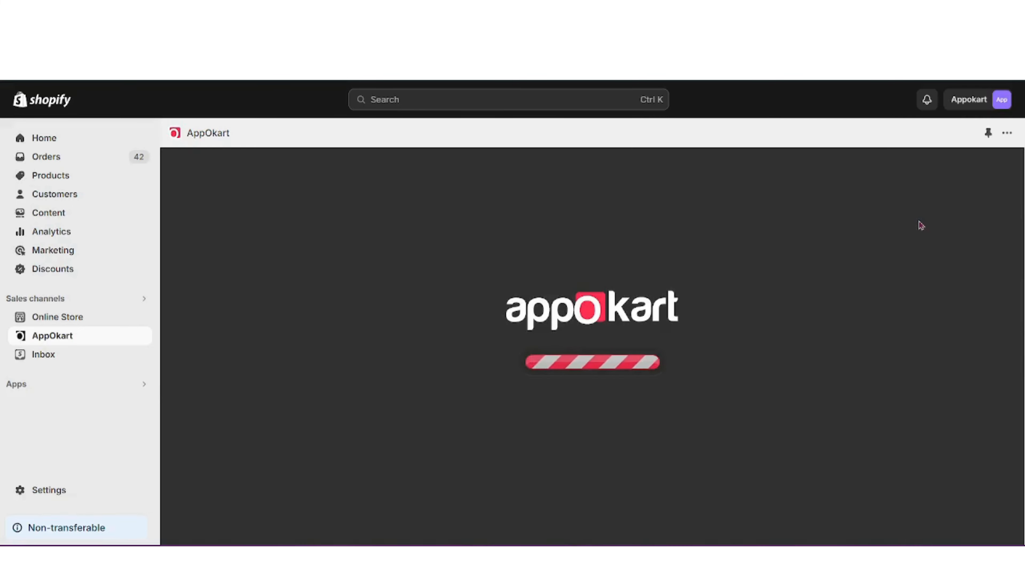
- Look through the English version's menu drawer settings, from the app logo to the logout styling, along with the app preview
scroll(813, 403, "down", 3)
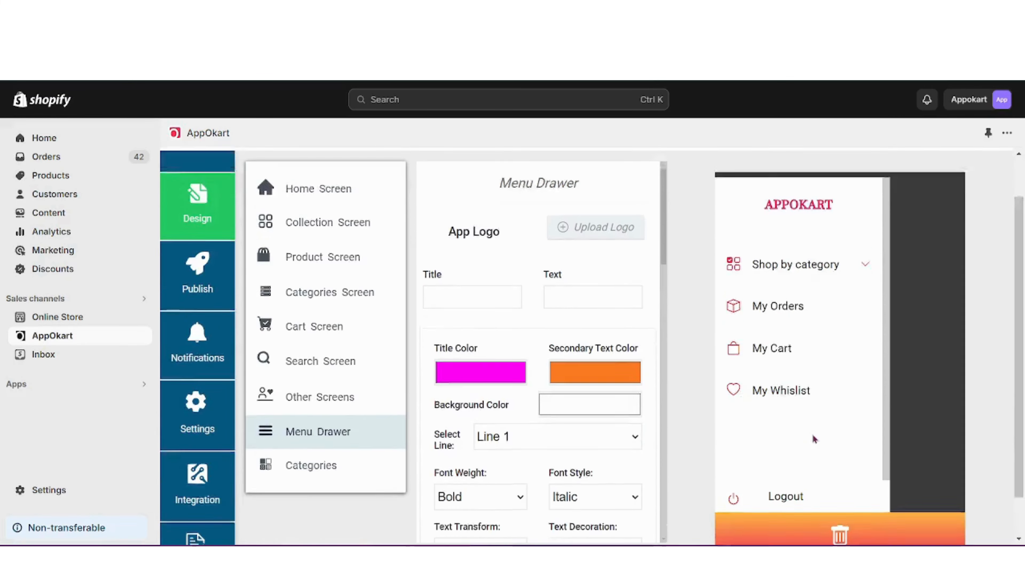
scroll(814, 439, "down", 1)
scroll(814, 439, "up", 3)
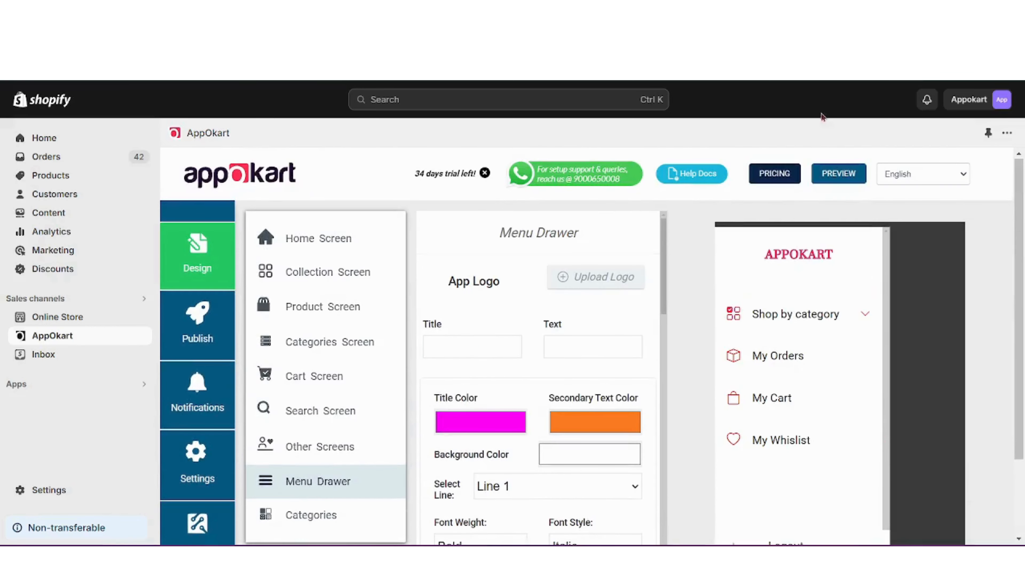
scroll(538, 287, "down", 15)
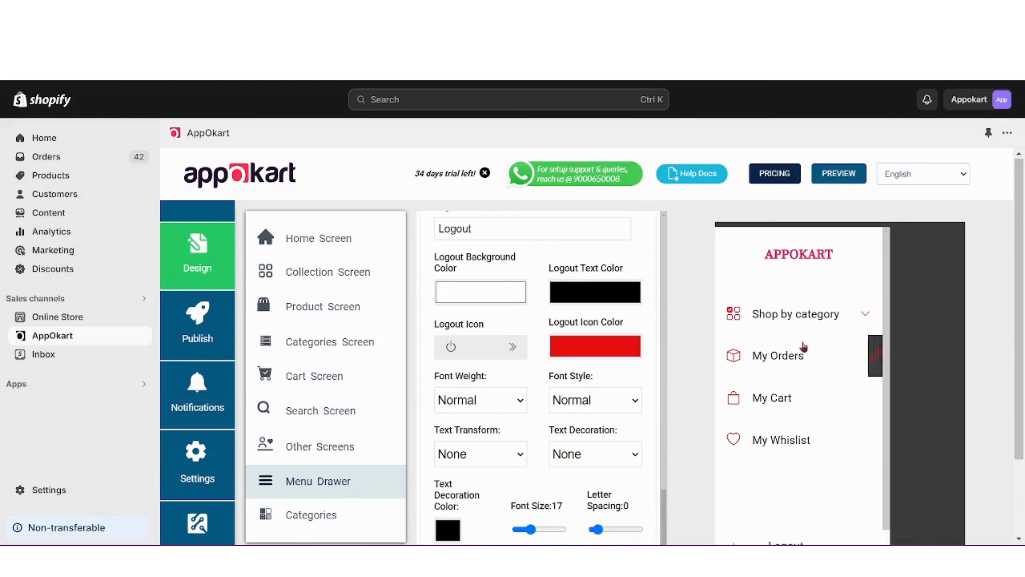
scroll(804, 346, "down", 2)
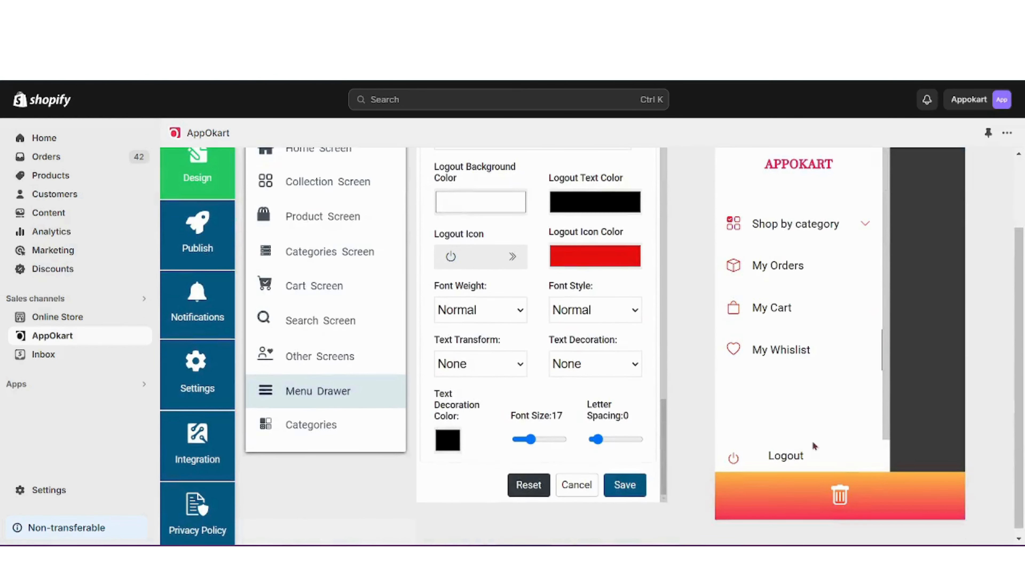
scroll(626, 393, "up", 10)
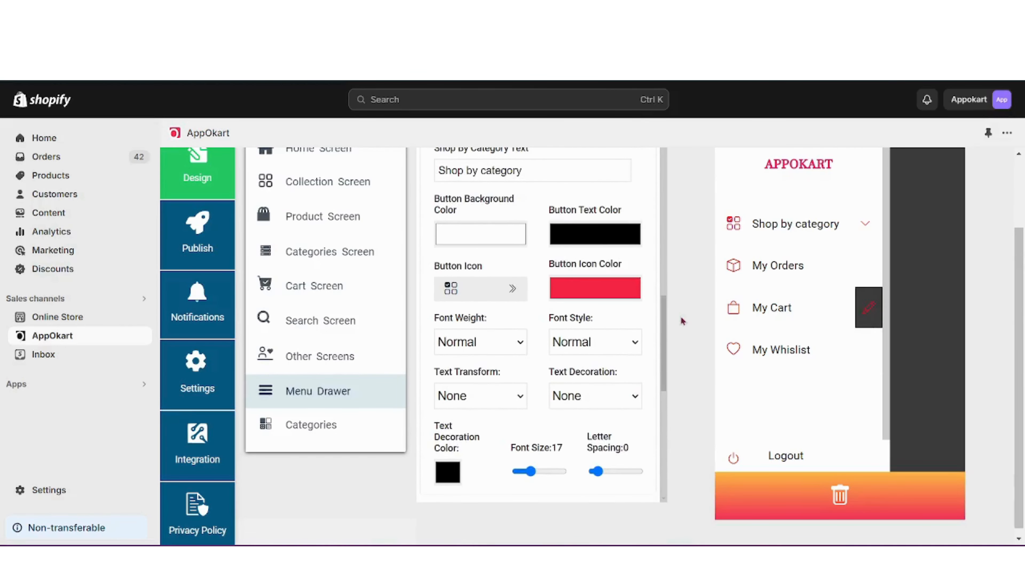
scroll(681, 320, "up", 2)
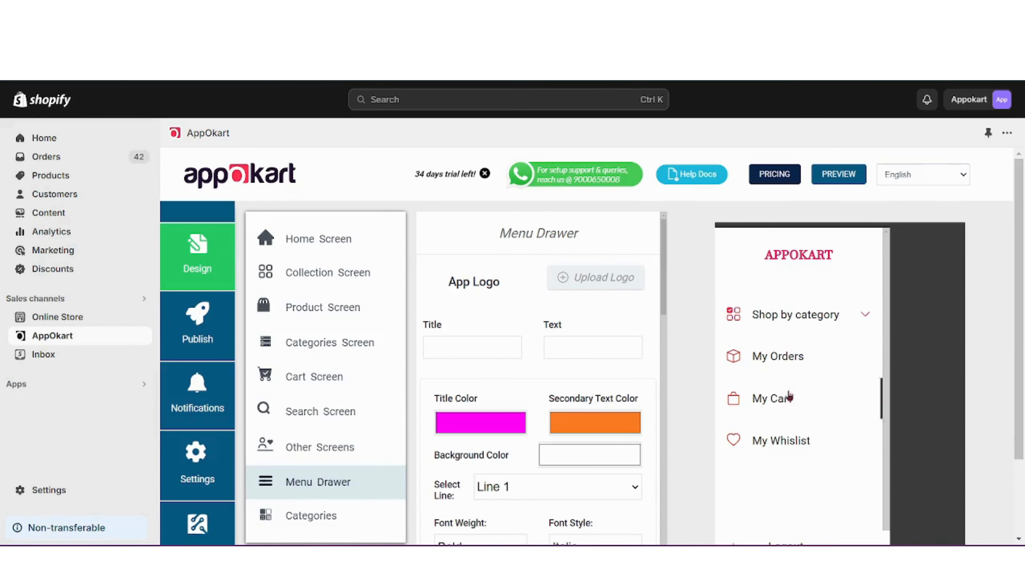
scroll(813, 438, "down", 3)
scroll(814, 438, "up", 3)
scroll(813, 439, "down", 3)
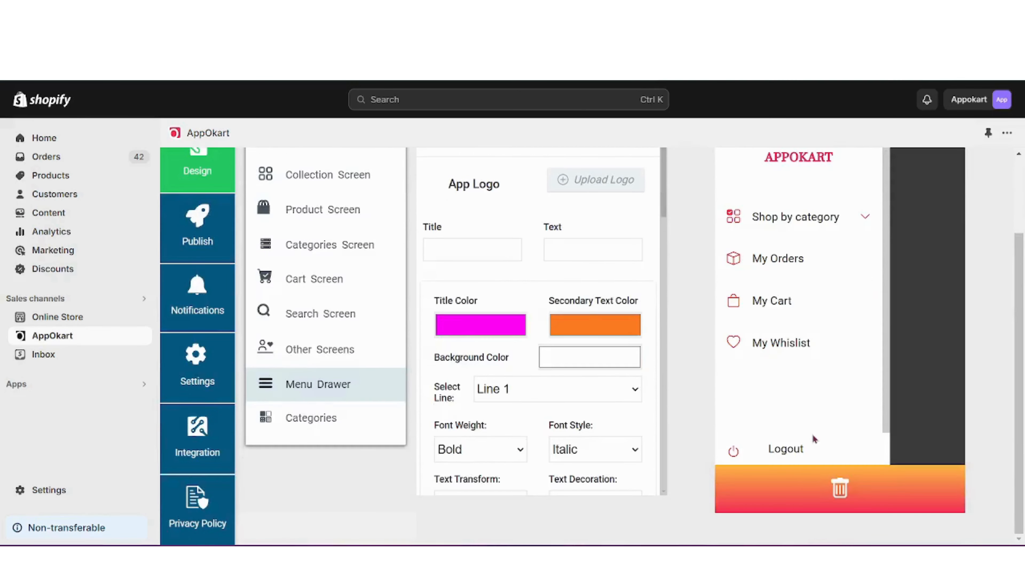
scroll(812, 436, "up", 3)
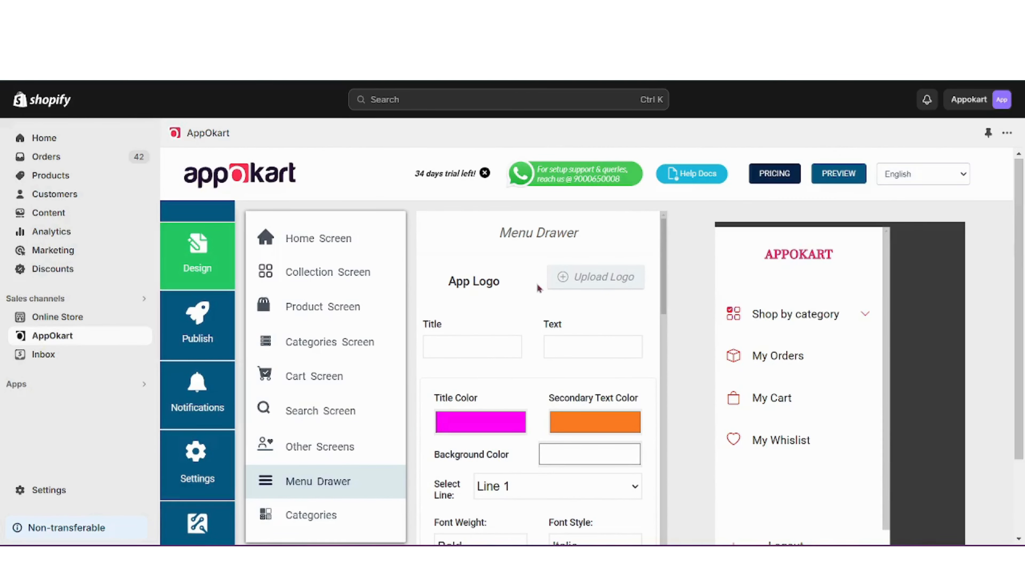
scroll(538, 288, "down", 10)
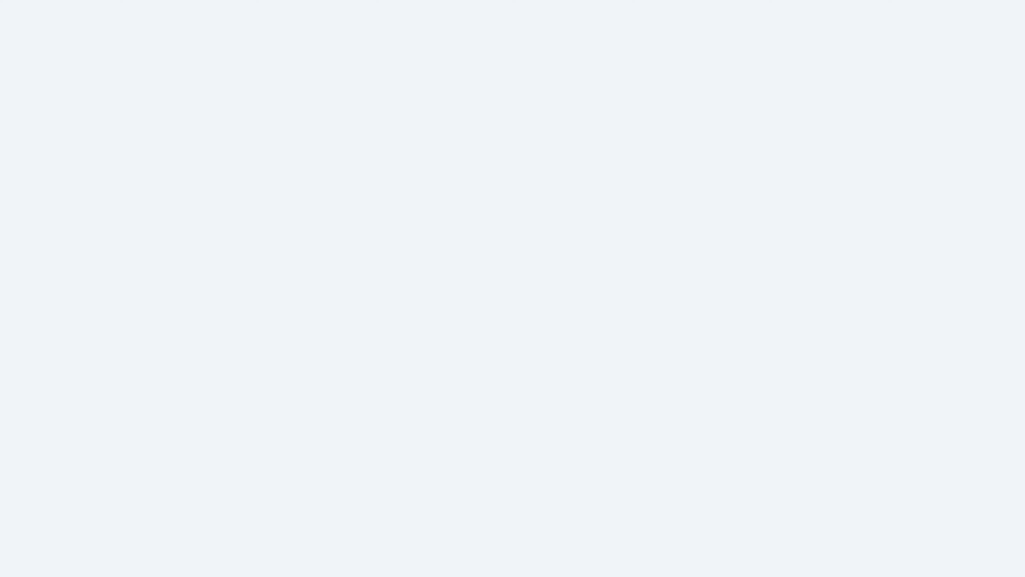